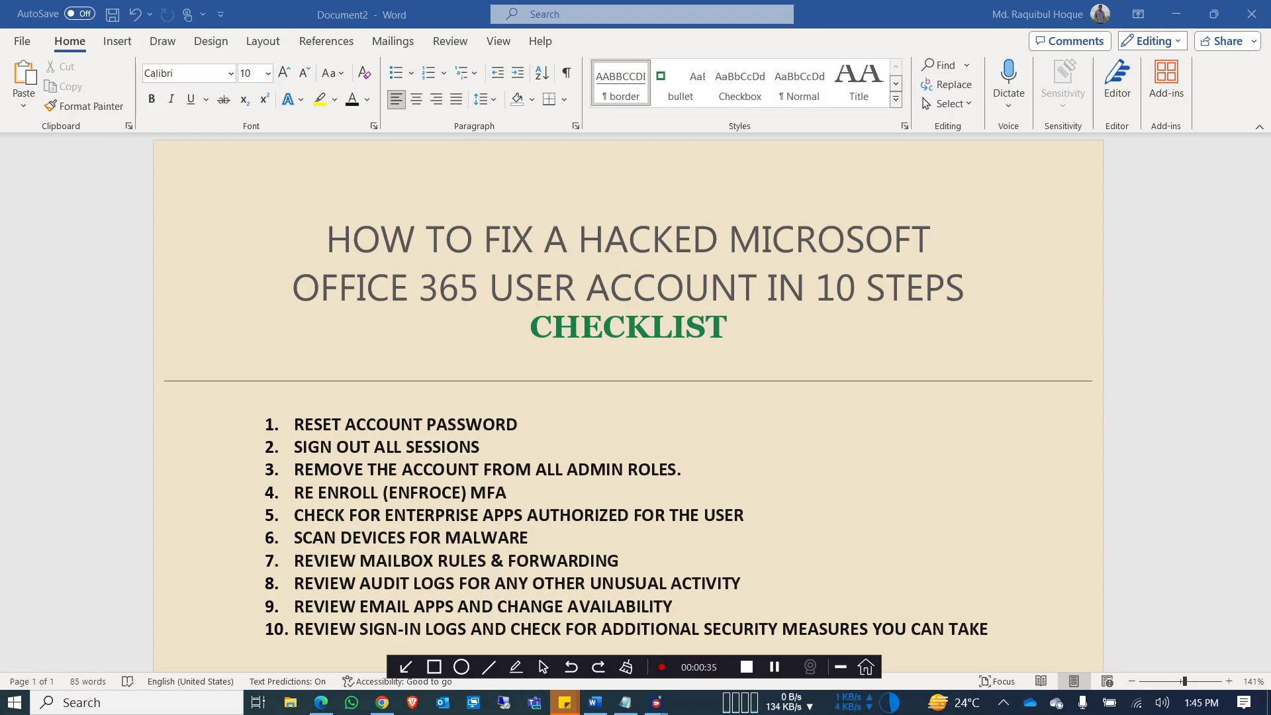
Step: Switch to the Microsoft 365 admin center, view the password reset options for the fourth active user, and close them without resetting
key(alt+Tab)
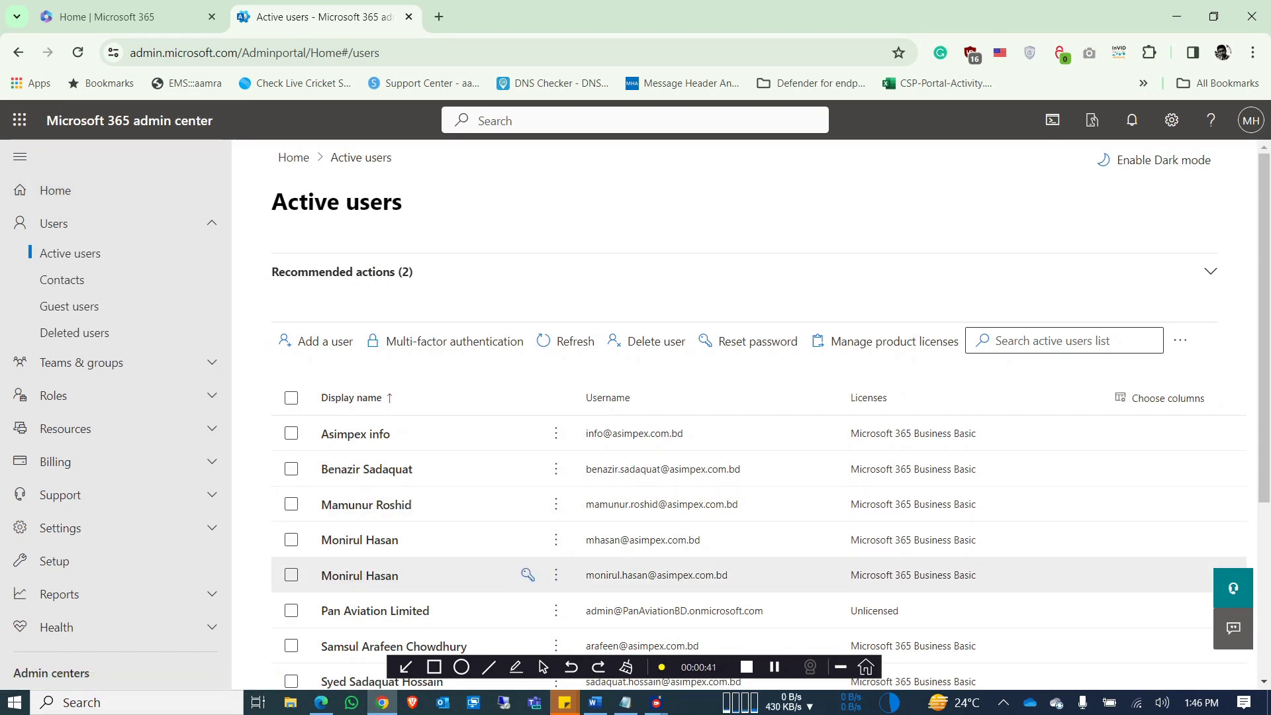
click(528, 539)
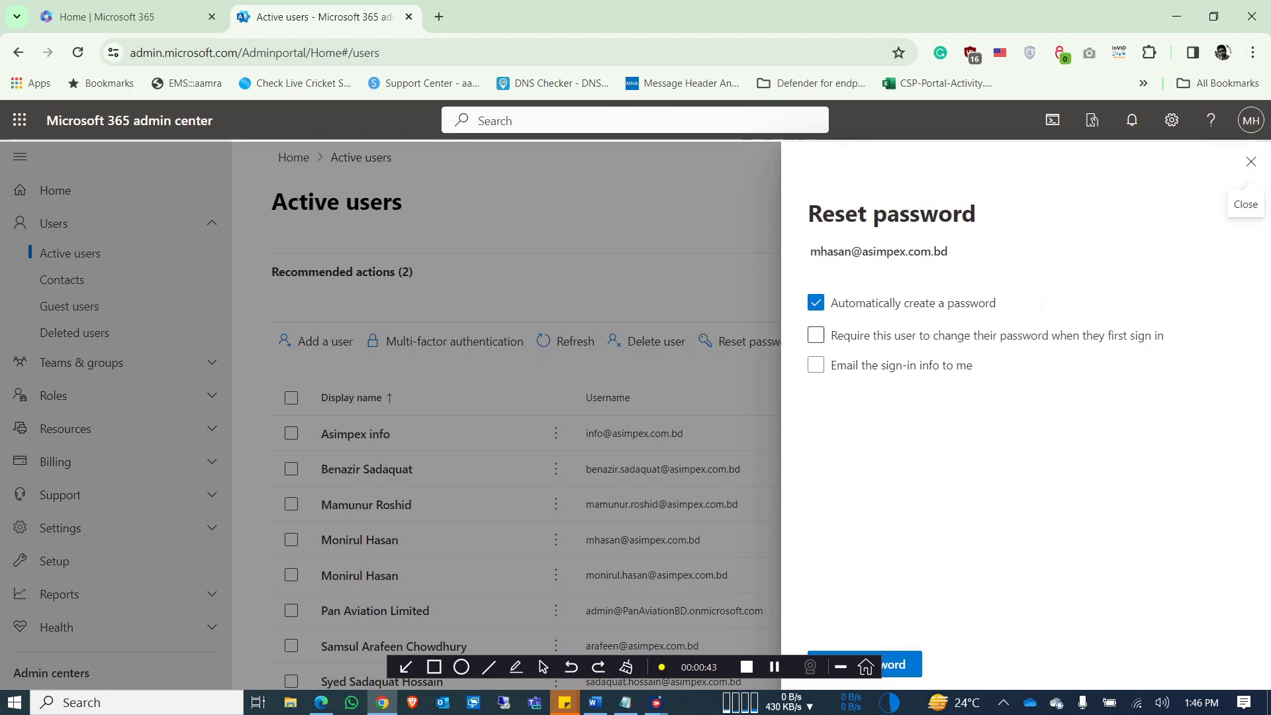
drag(539, 661, 469, 676)
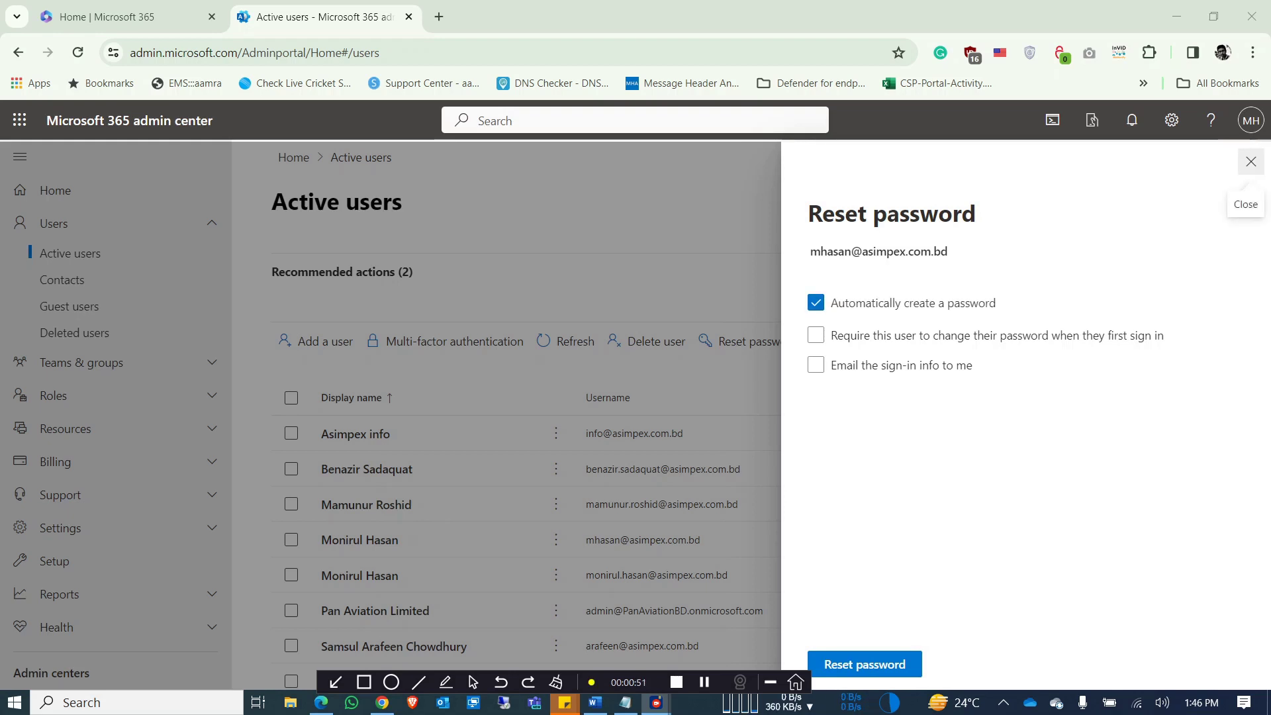
click(1250, 162)
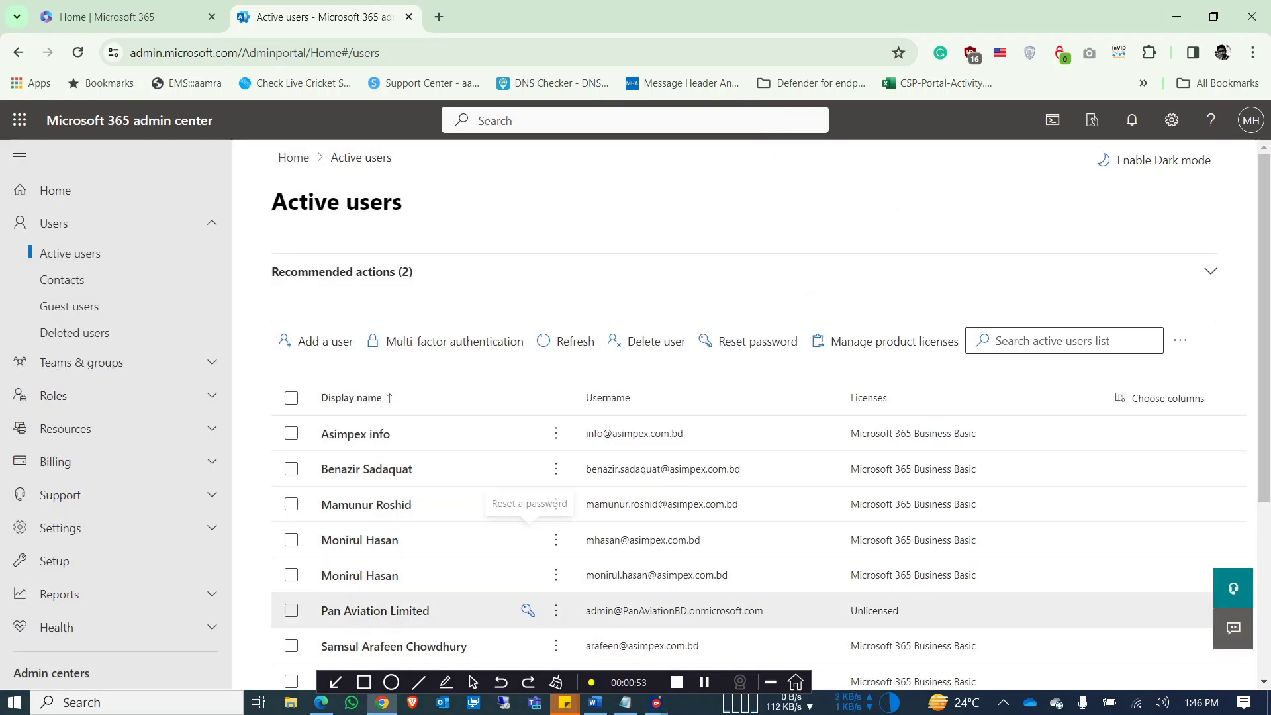
Step: Switch to the Word checklist and highlight item 1, "RESET ACCOUNT PASSWORD", in bright green
key(alt+Tab)
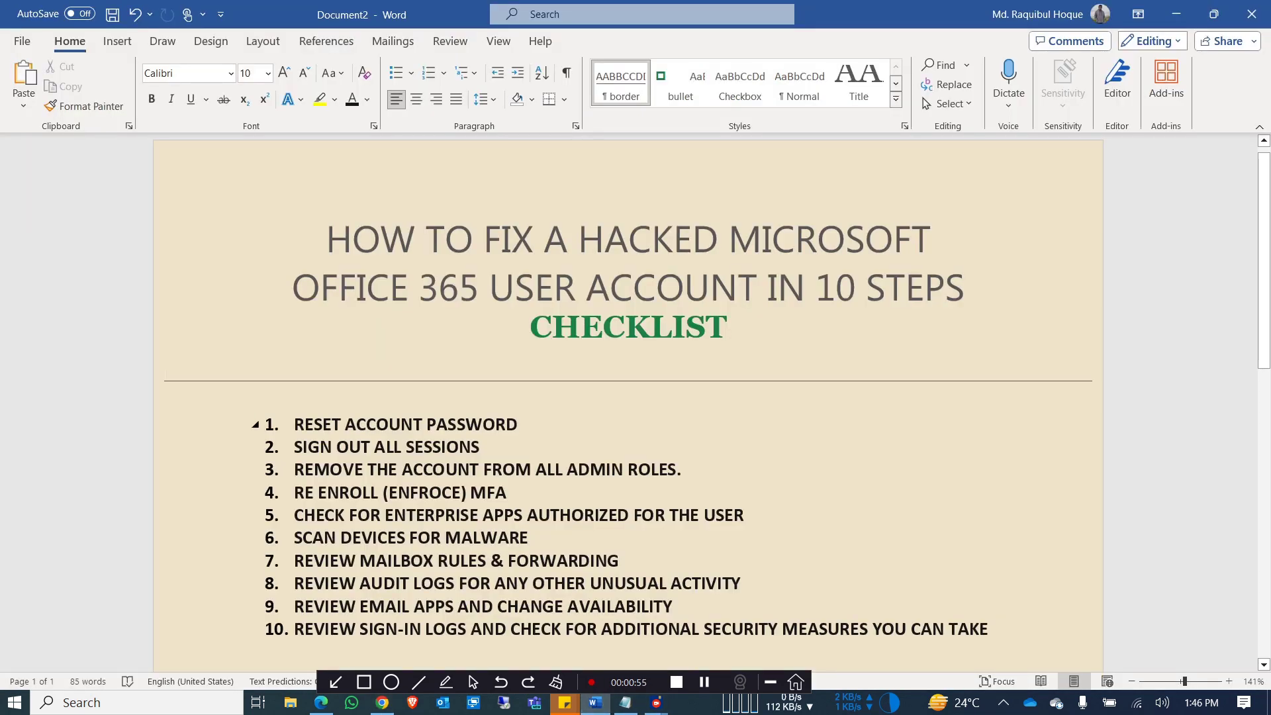
click(255, 425)
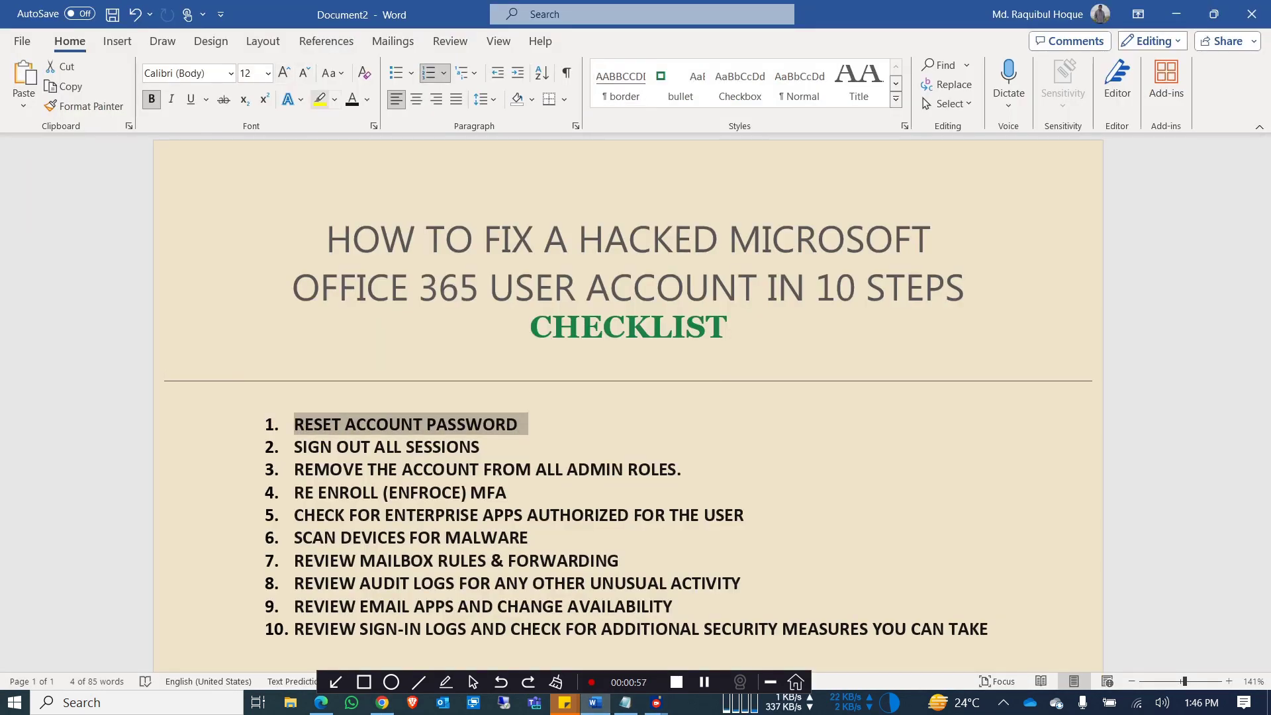
click(335, 99)
click(348, 156)
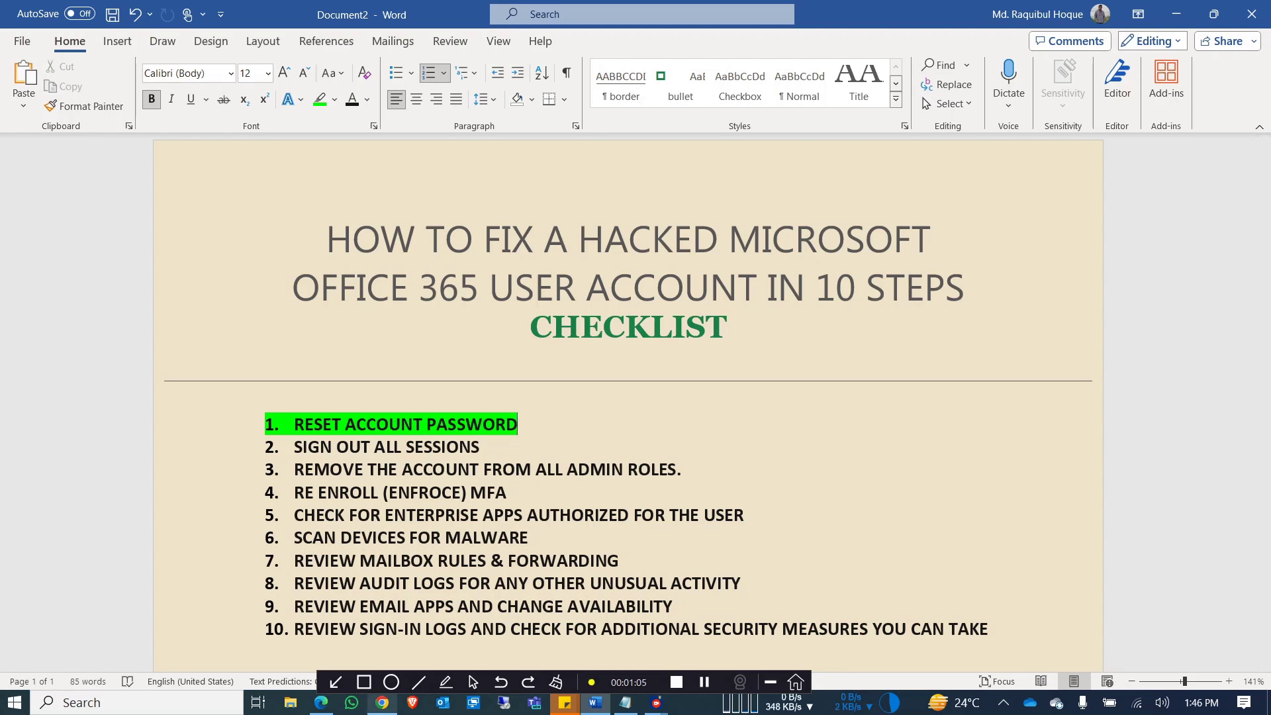
Step: Switch to the Microsoft 365 admin center, open its Identity admin center (Microsoft Entra), and display the list of all users
click(382, 703)
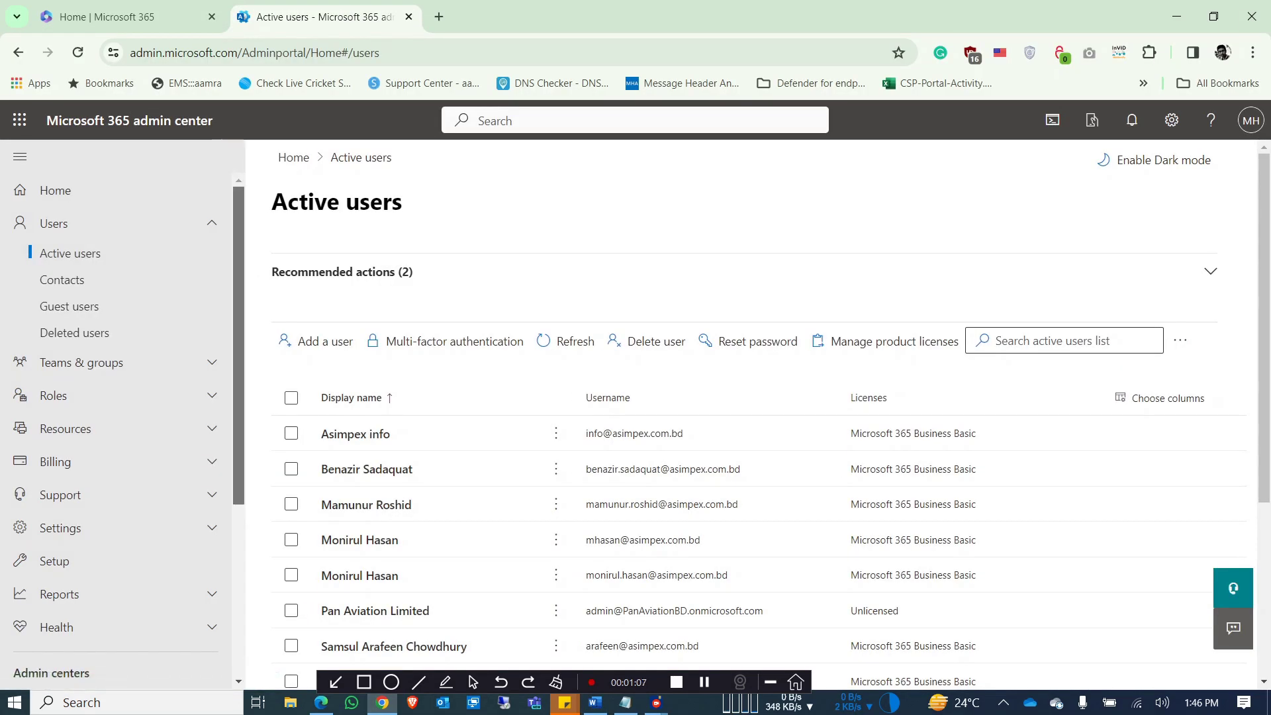
scroll(116, 410, down, 4)
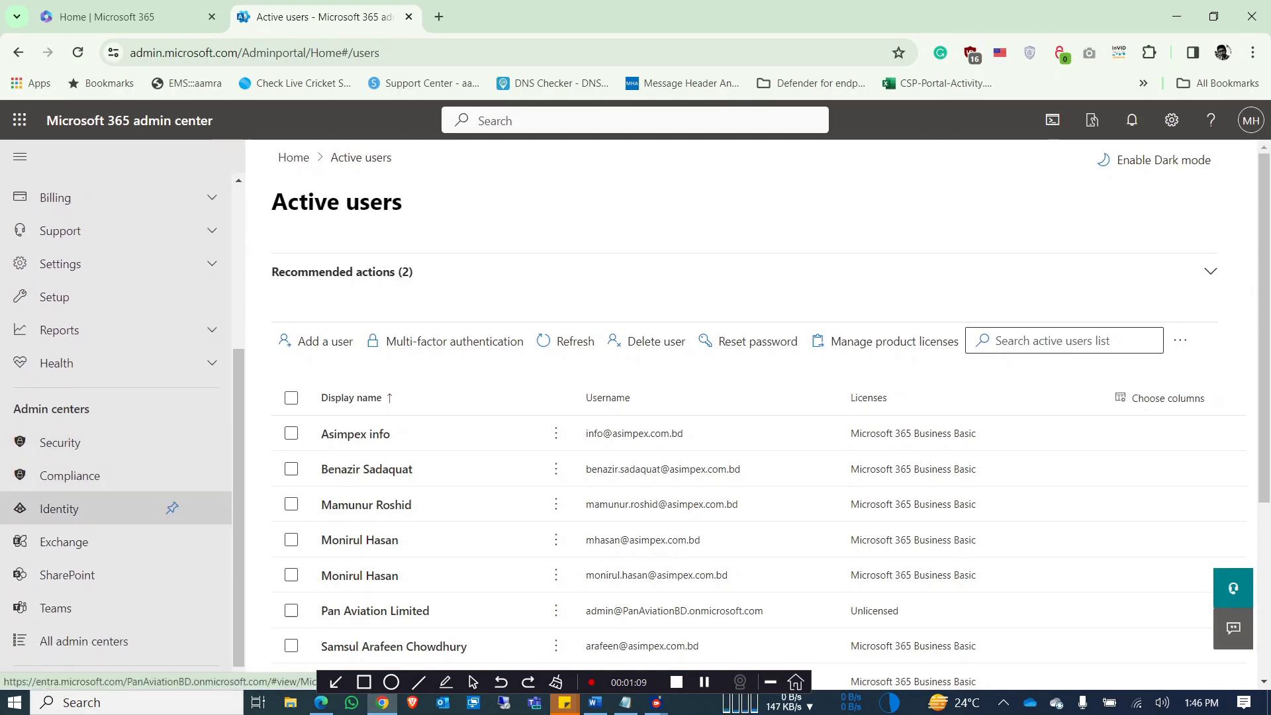
click(59, 508)
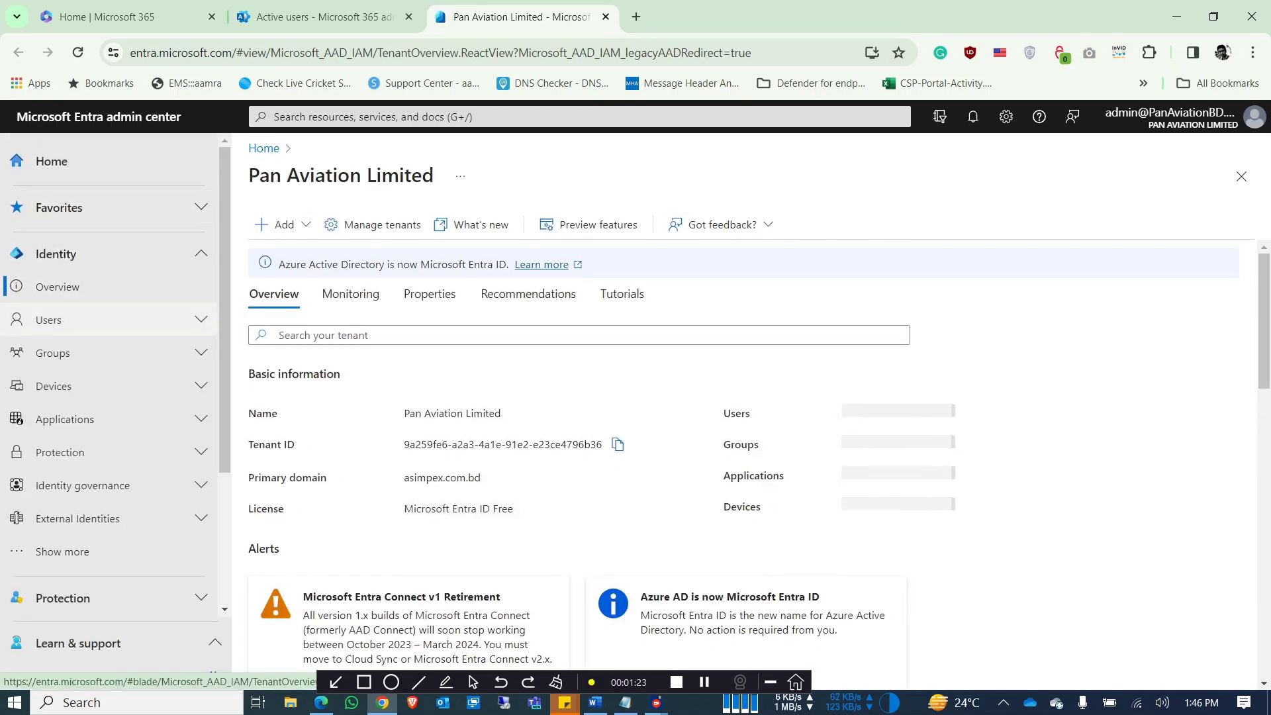
click(106, 320)
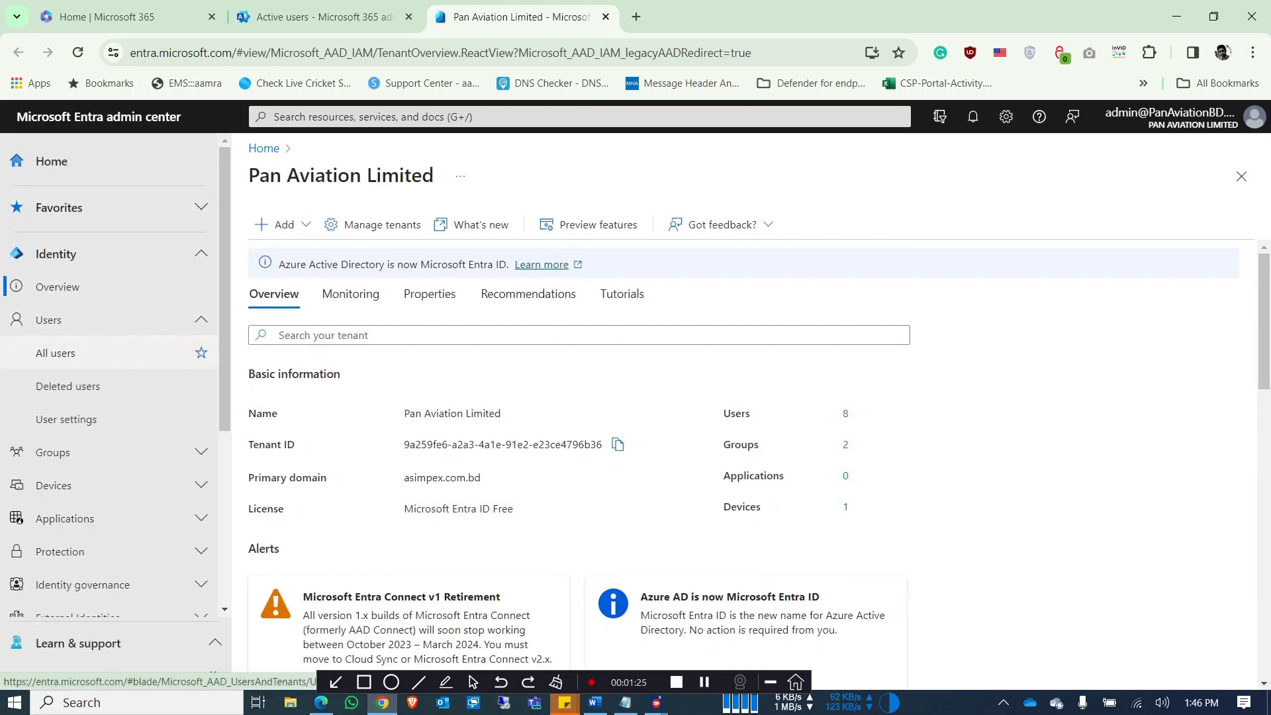
click(56, 354)
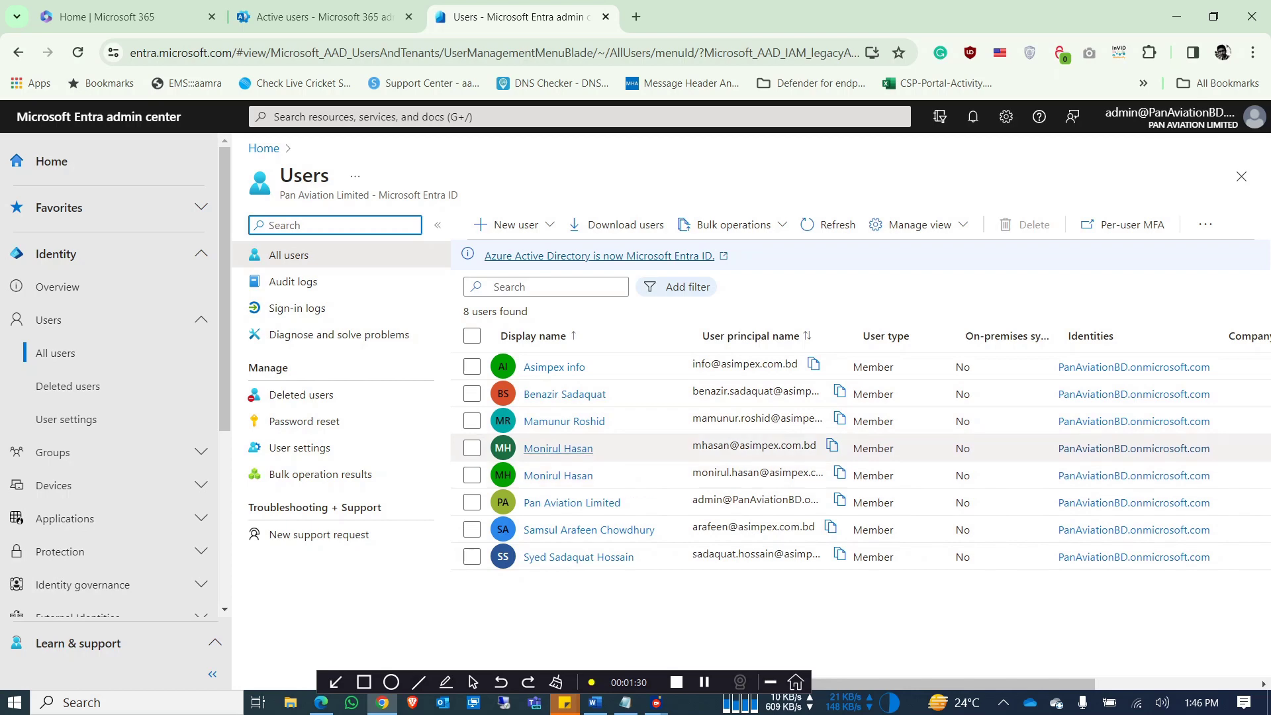
Step: Open the fourth user's profile, view the confirmation for revoking all sessions, and close the profile without confirming
click(558, 448)
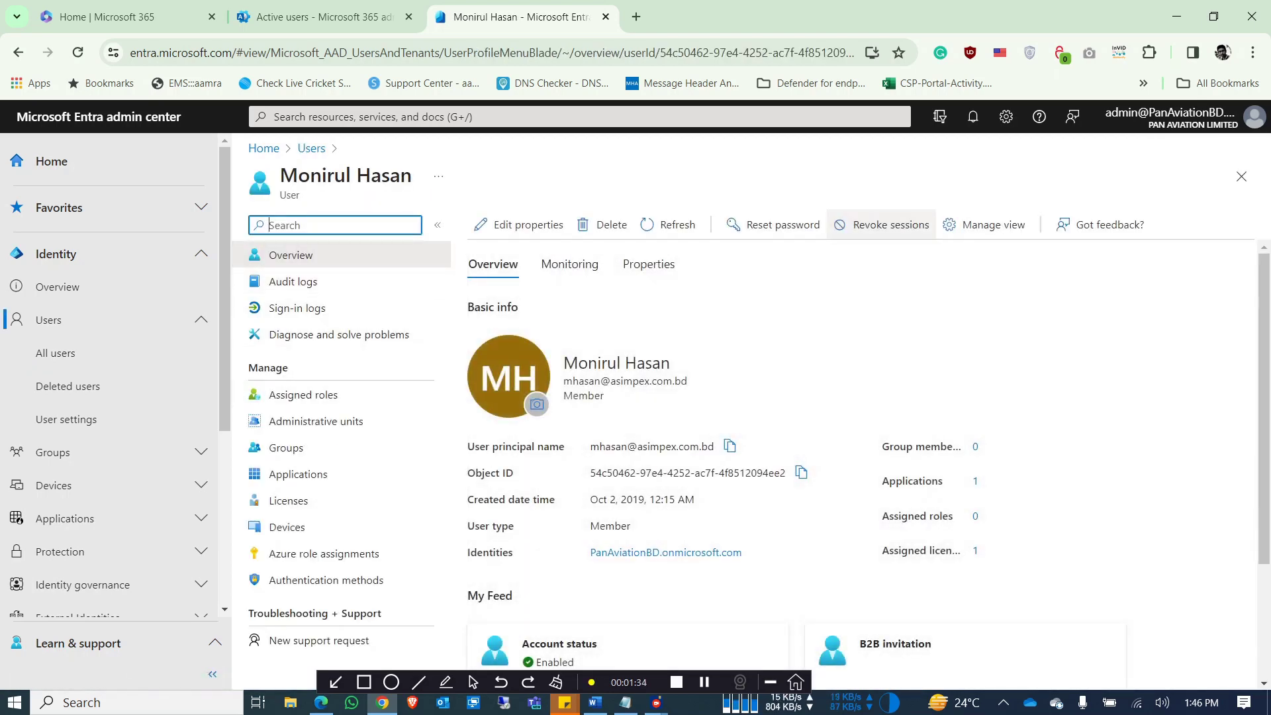
click(883, 224)
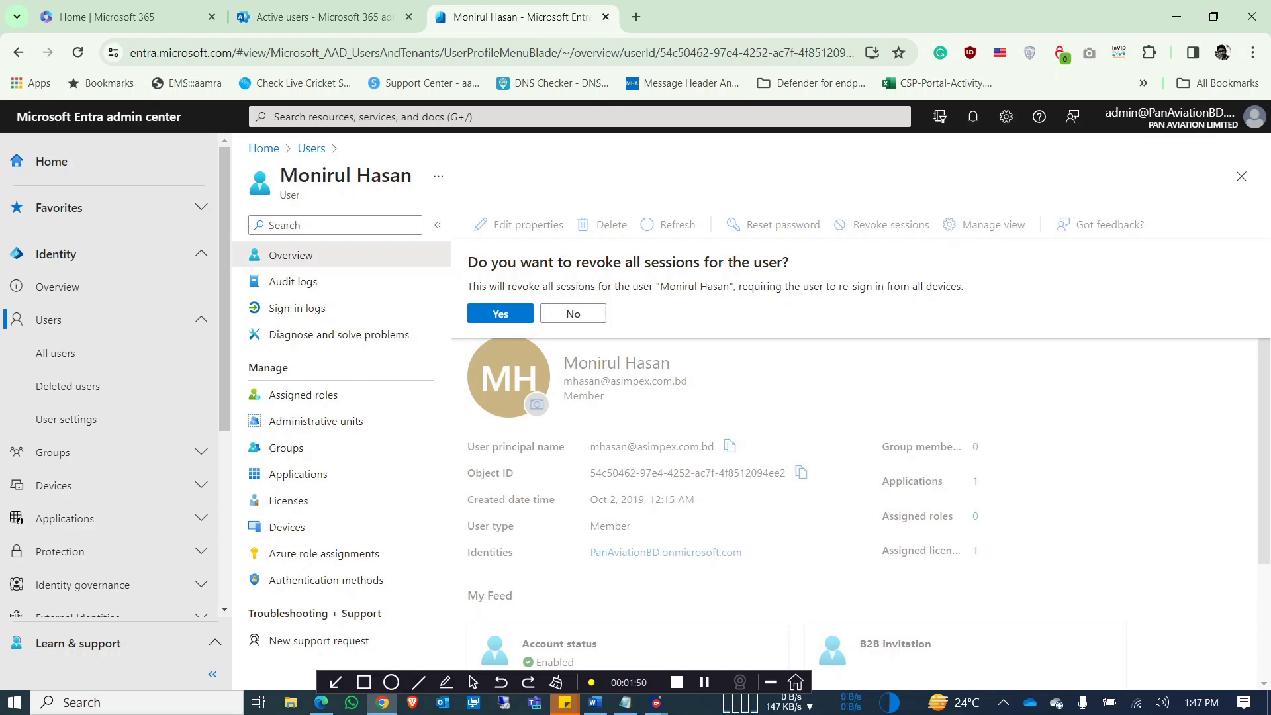
click(1242, 176)
Step: Switch to the Word checklist and highlight item 2, "SIGN OUT ALL SESSIONS", in bright green
click(595, 703)
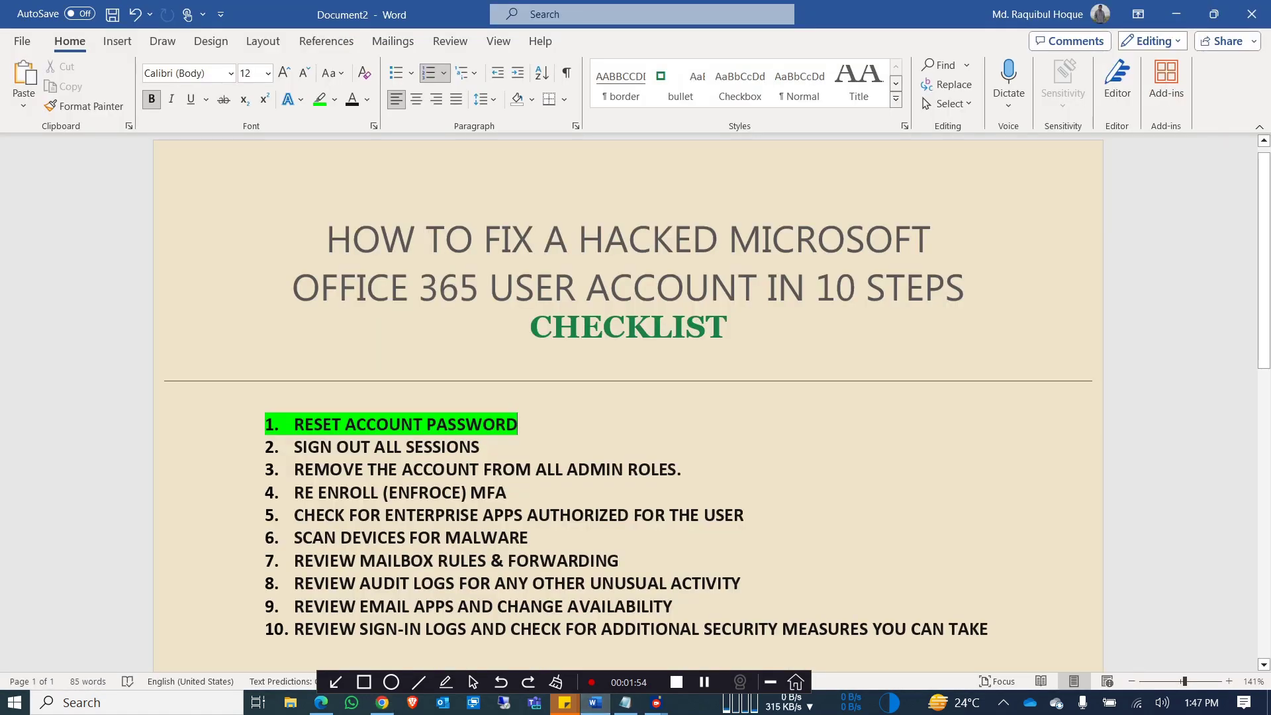
drag(491, 447, 294, 447)
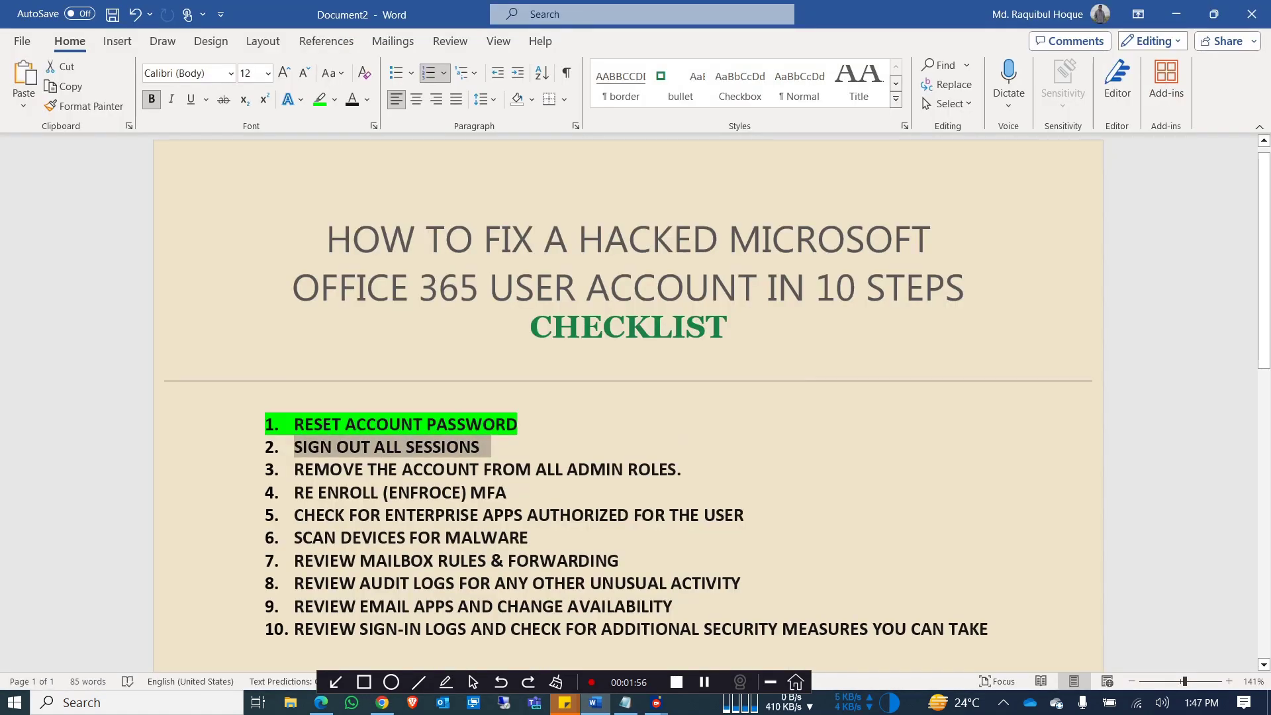
click(320, 99)
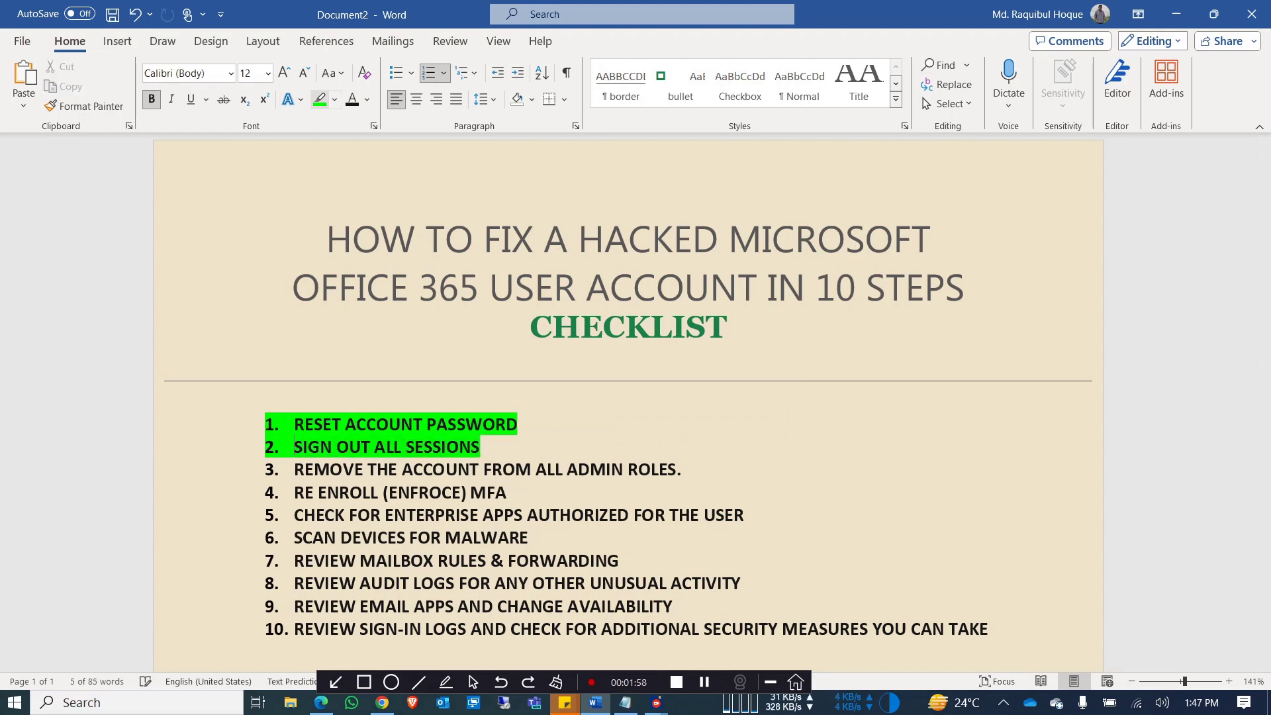
click(294, 447)
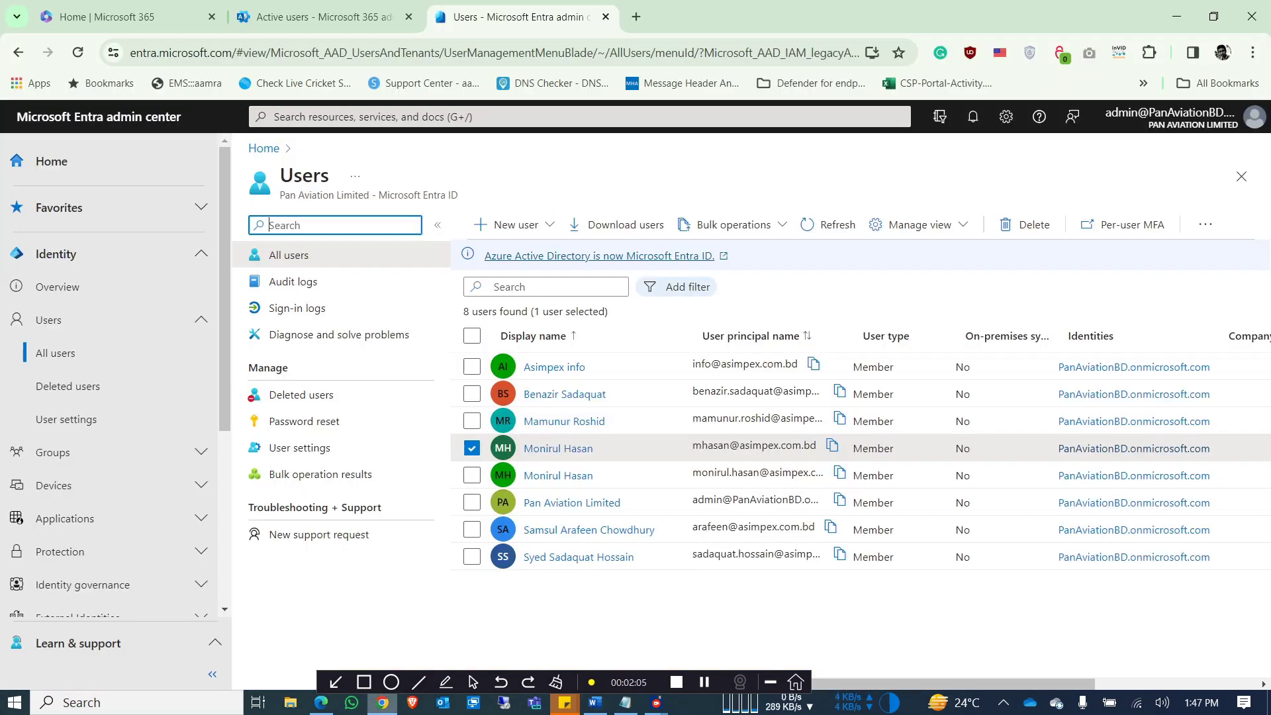
Step: In the Microsoft 365 admin center, check the admin role settings of the fifth active user and close the details without changes
click(382, 703)
click(325, 16)
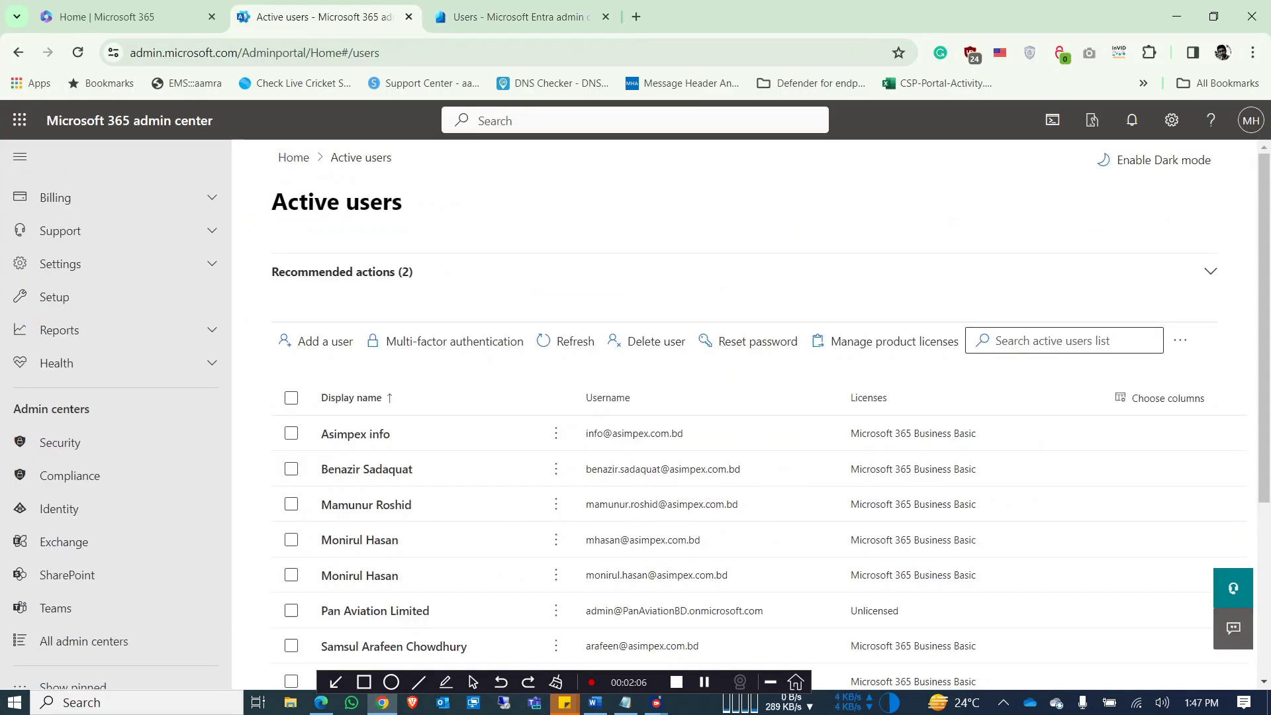
click(360, 540)
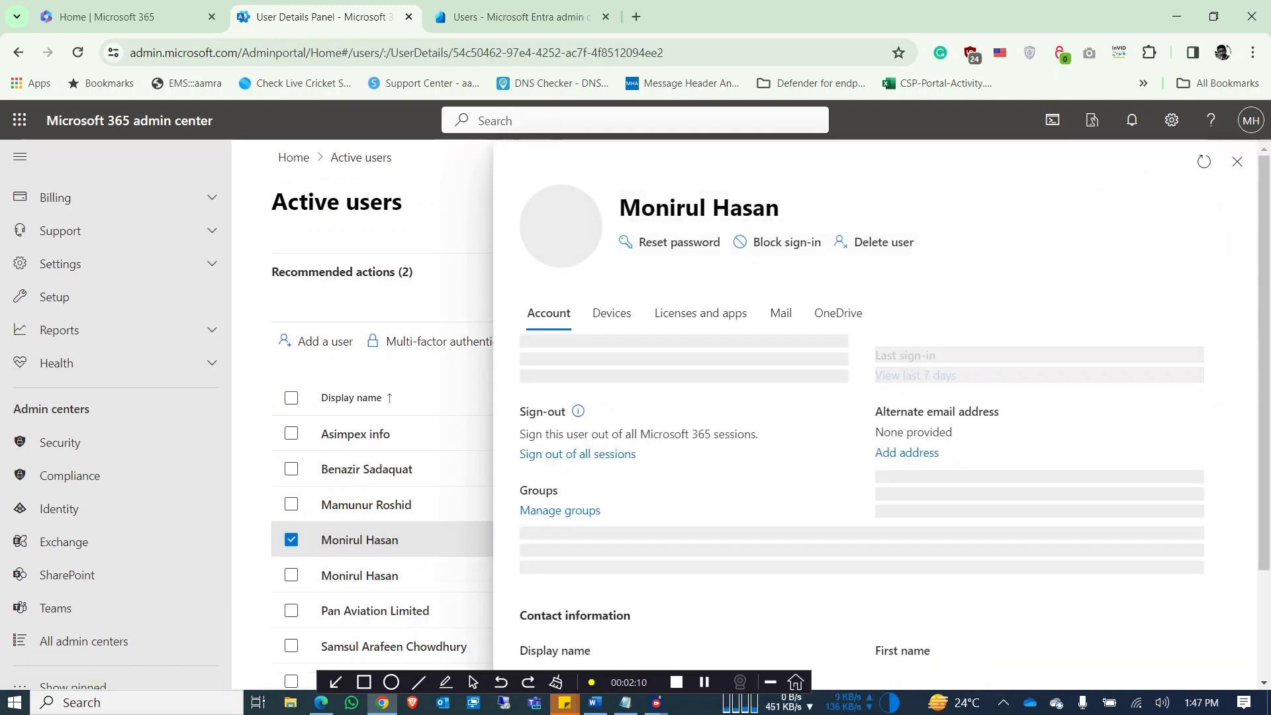
click(1251, 161)
click(360, 575)
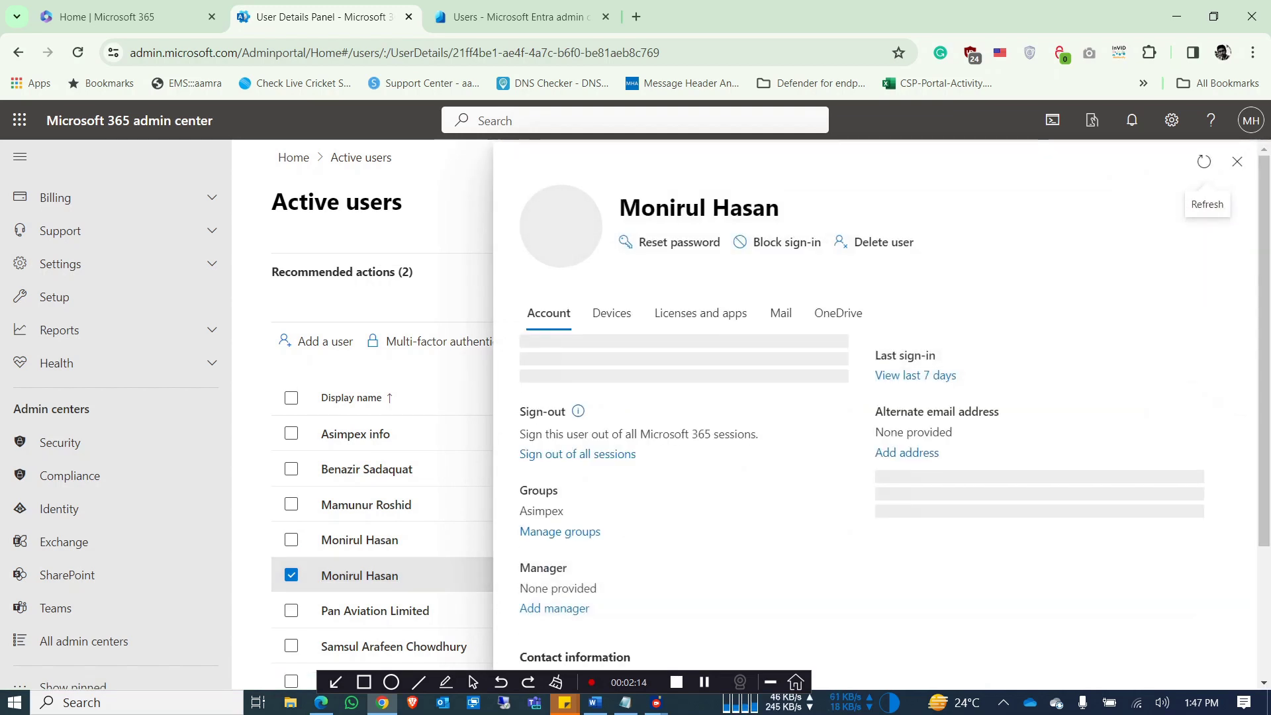
scroll(874, 404, down, 3)
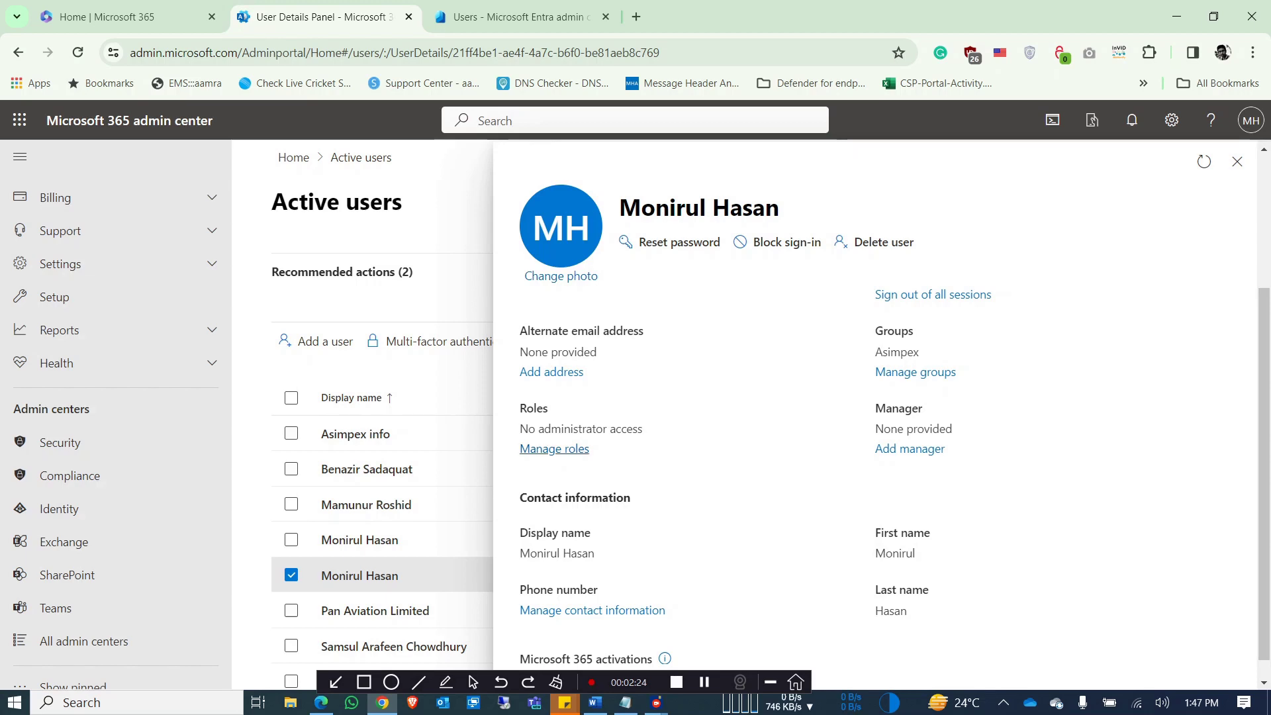
click(554, 448)
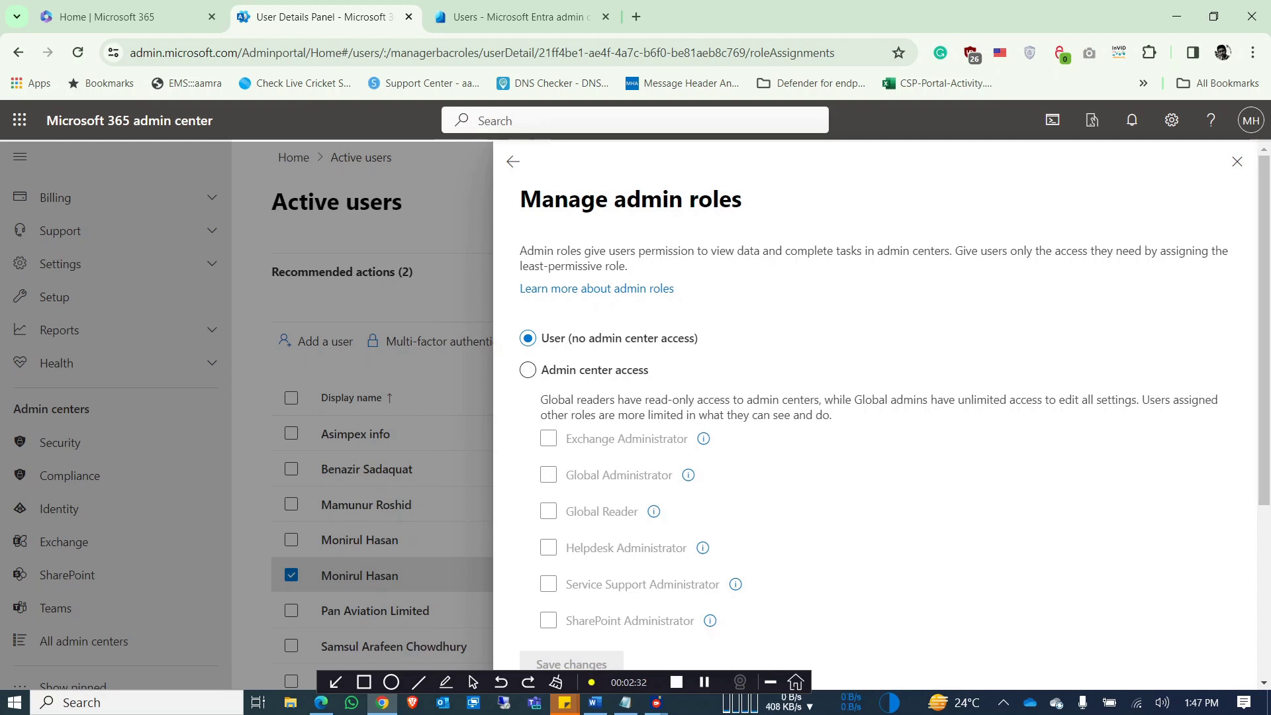
click(1237, 162)
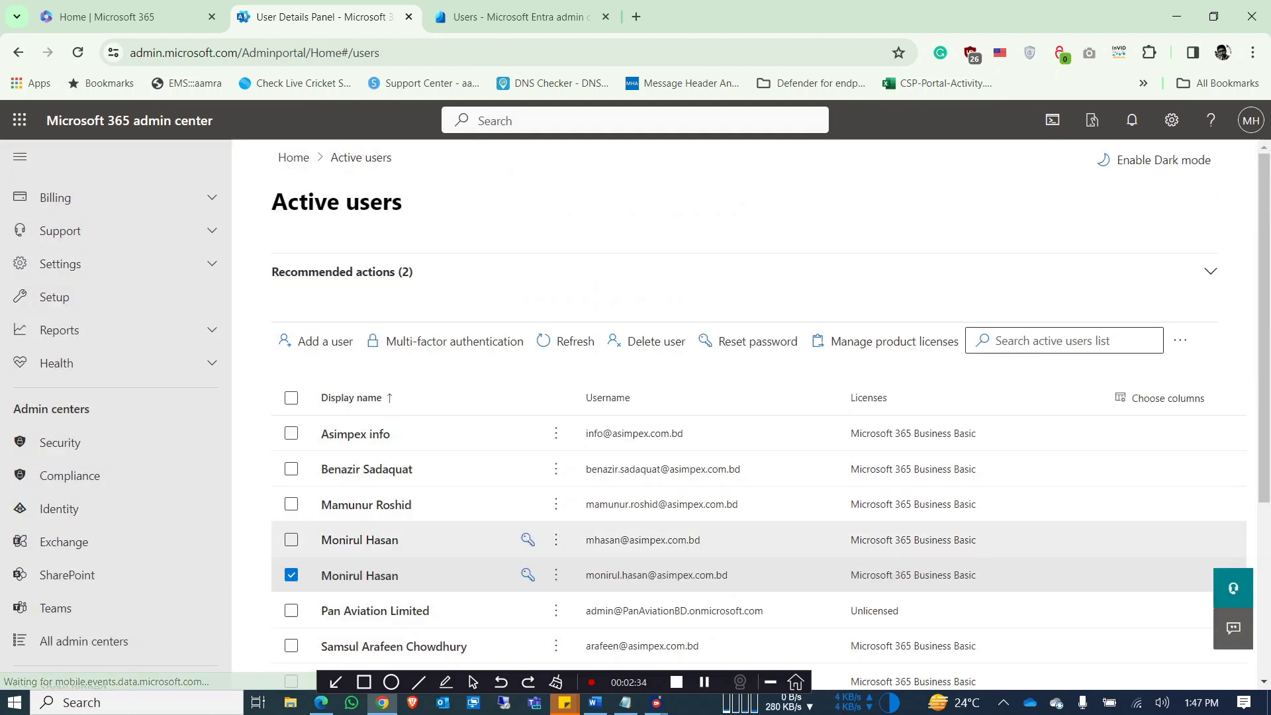
Step: Switch to the Word checklist and highlight item 3, "REMOVE THE ACCOUNT FROM ALL ADMIN ROLES.", in bright green
key(alt+Tab)
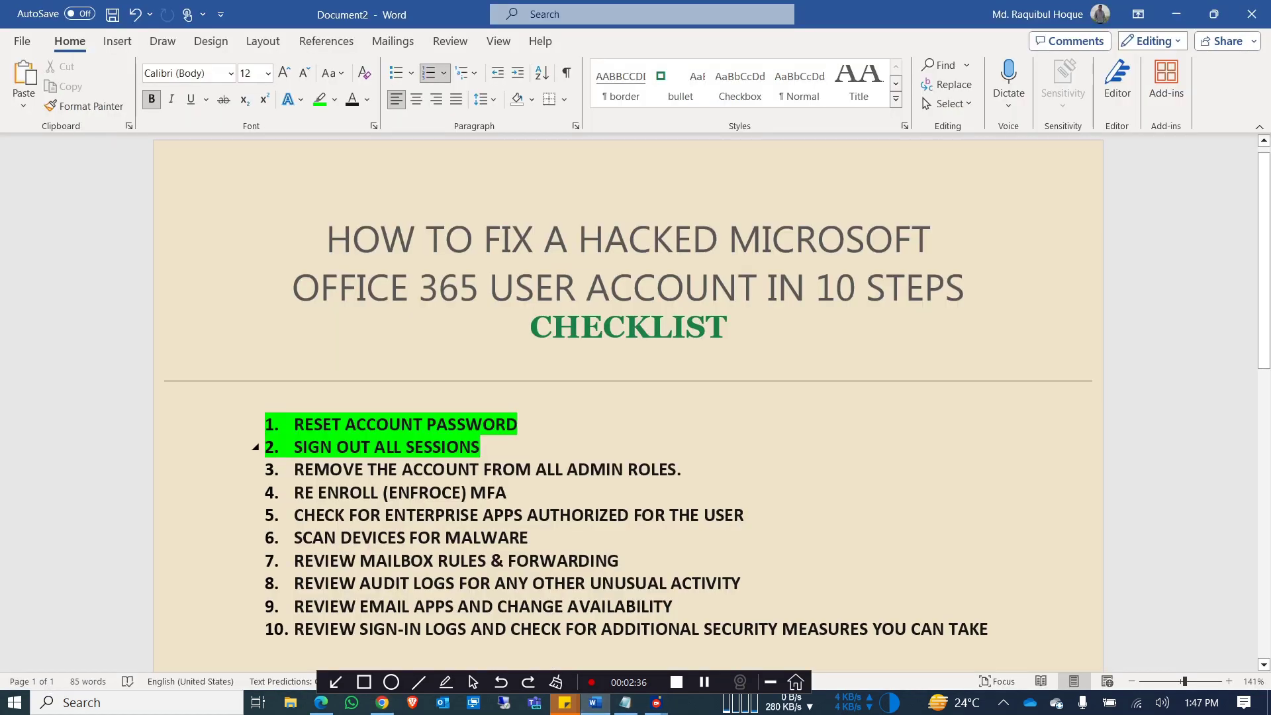
drag(692, 469, 294, 470)
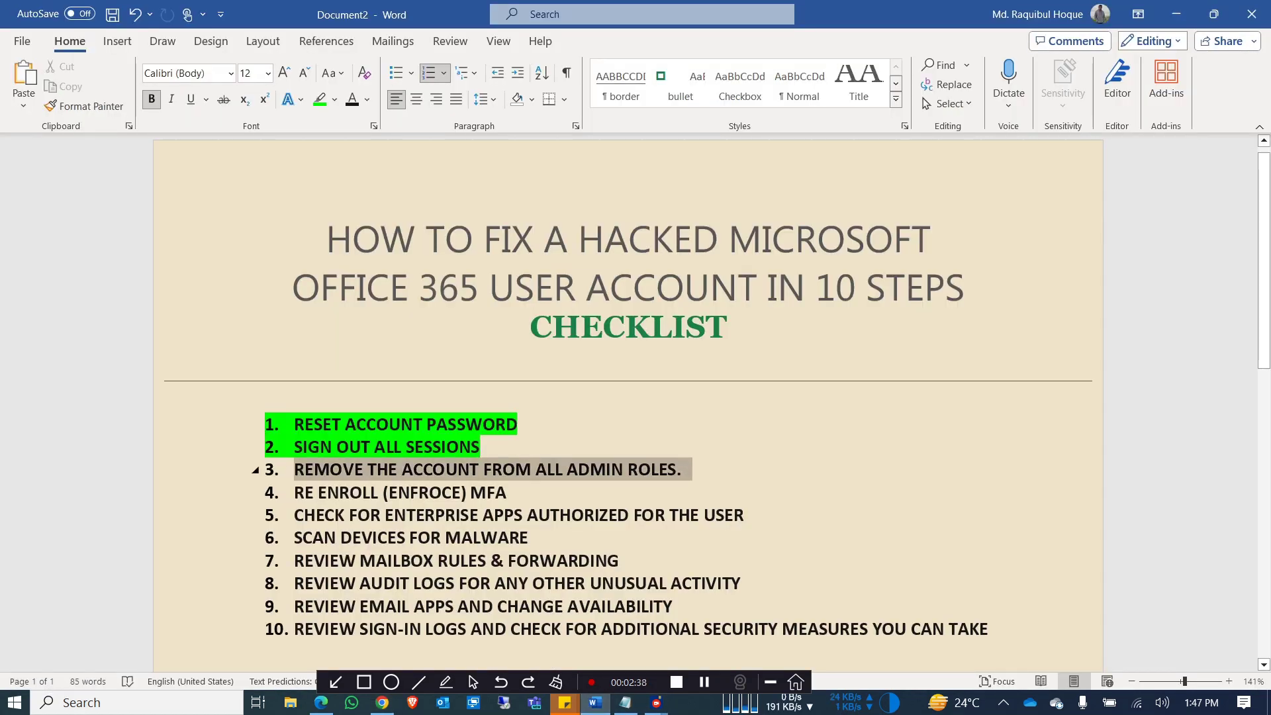
click(320, 98)
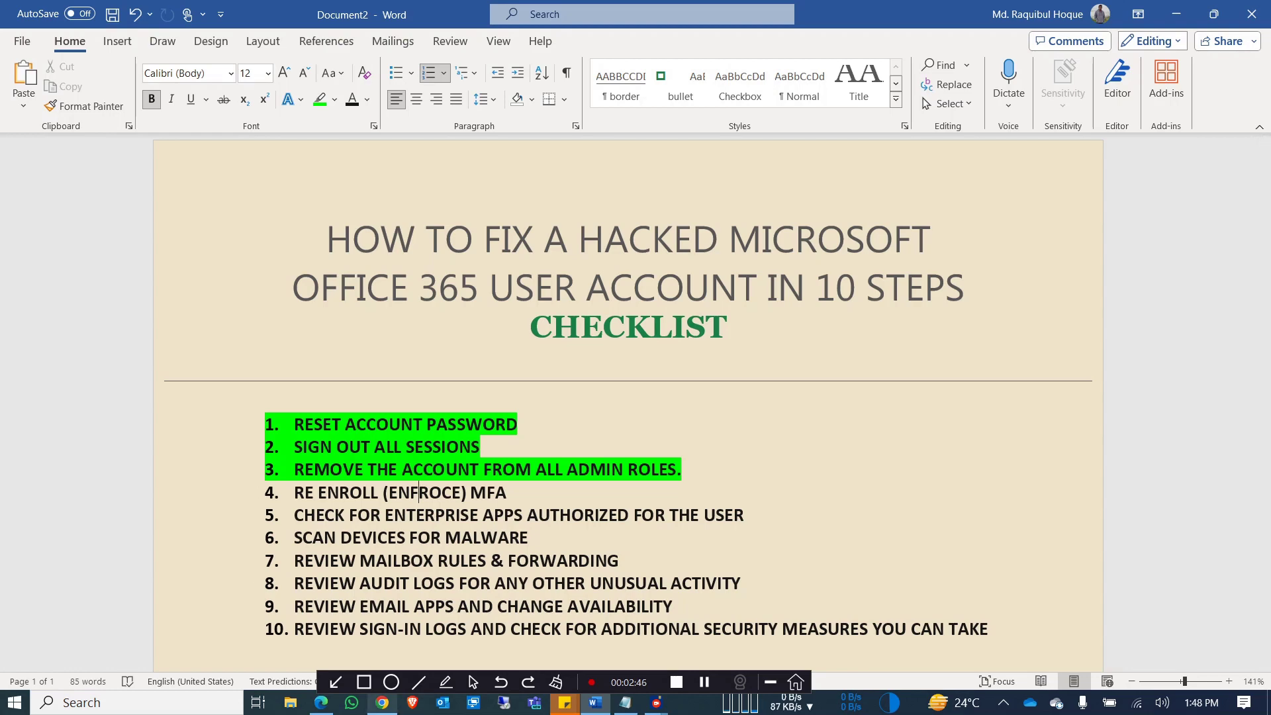
Step: Switch to the Microsoft 365 admin center and enable multi-factor authentication for the fifth user on the multi-factor authentication page
click(382, 702)
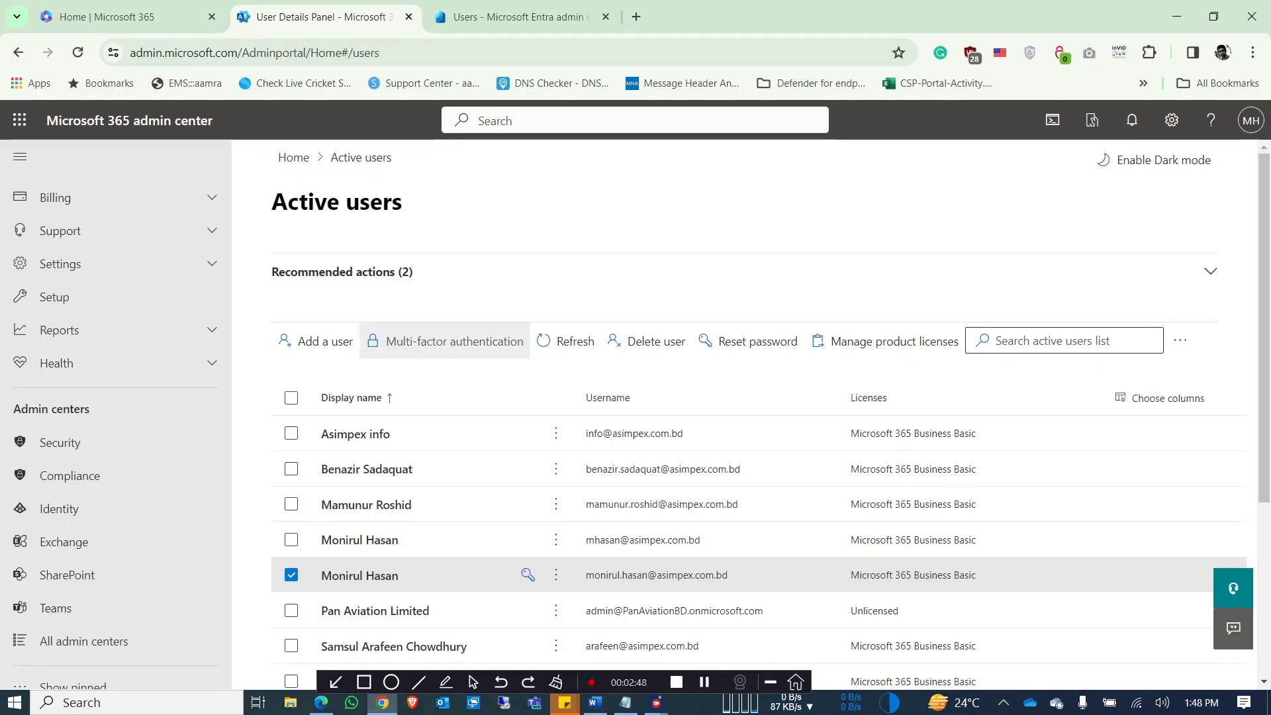
click(454, 341)
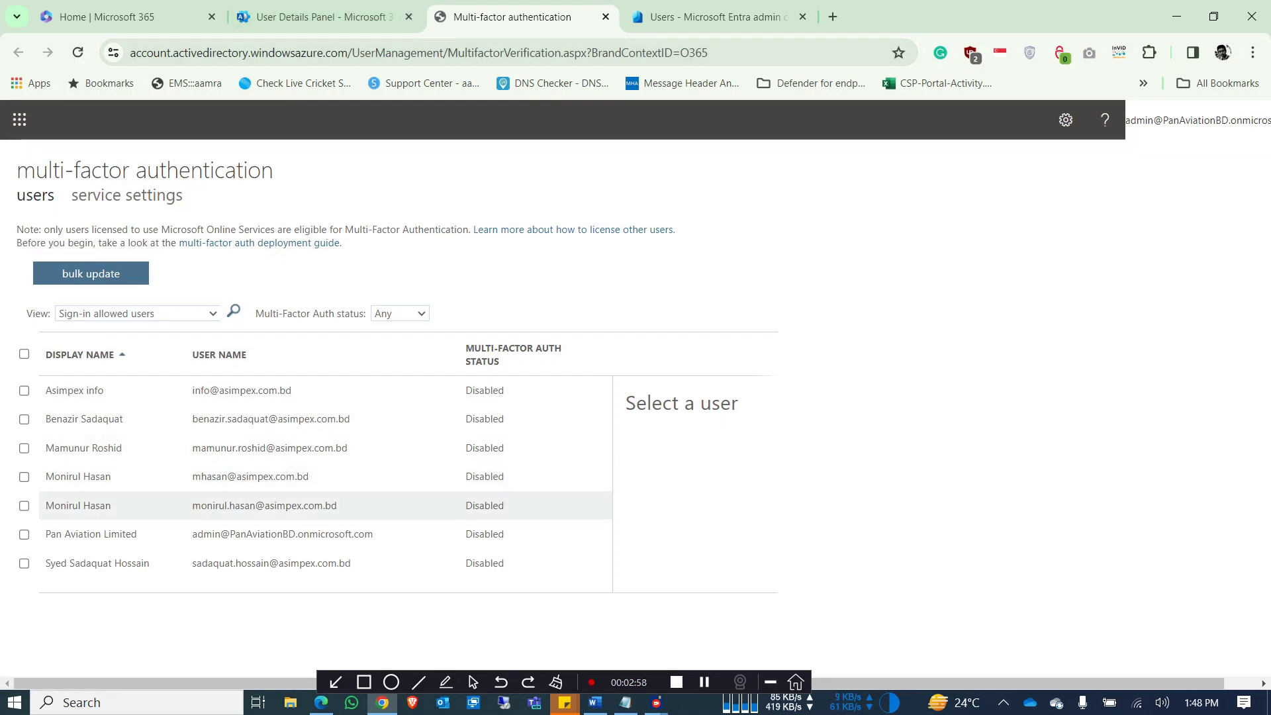
click(23, 505)
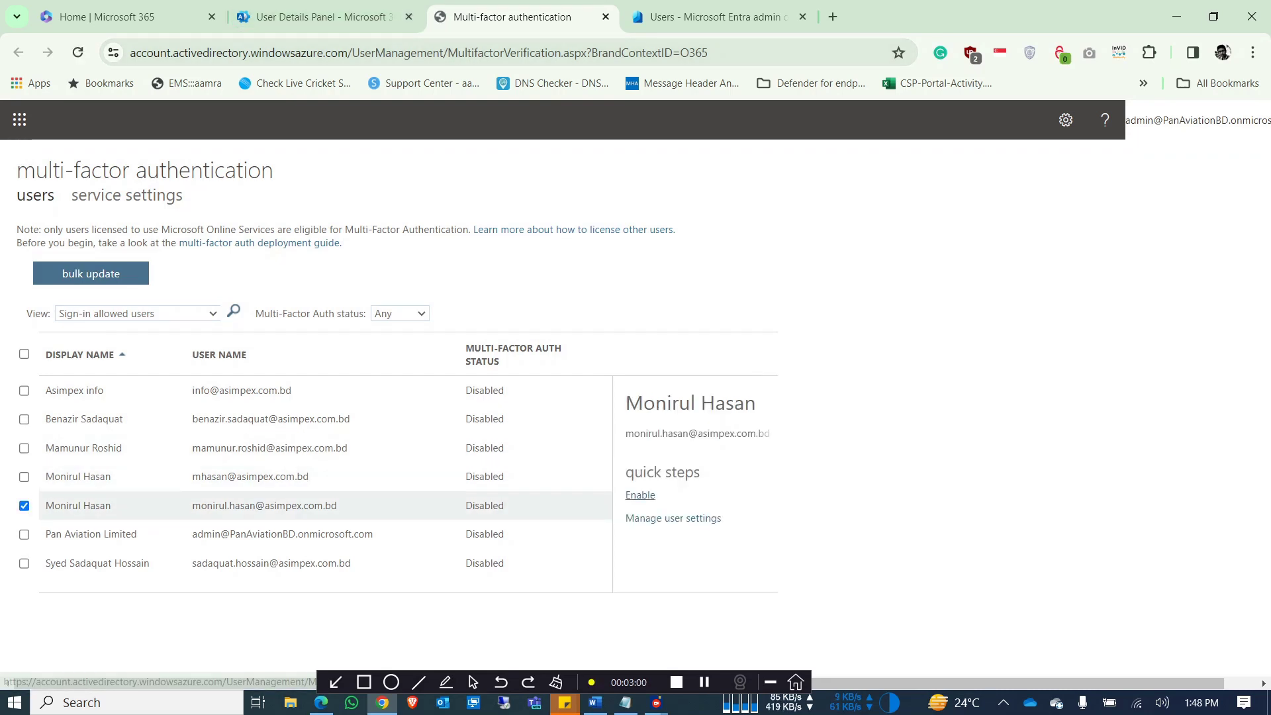
click(640, 494)
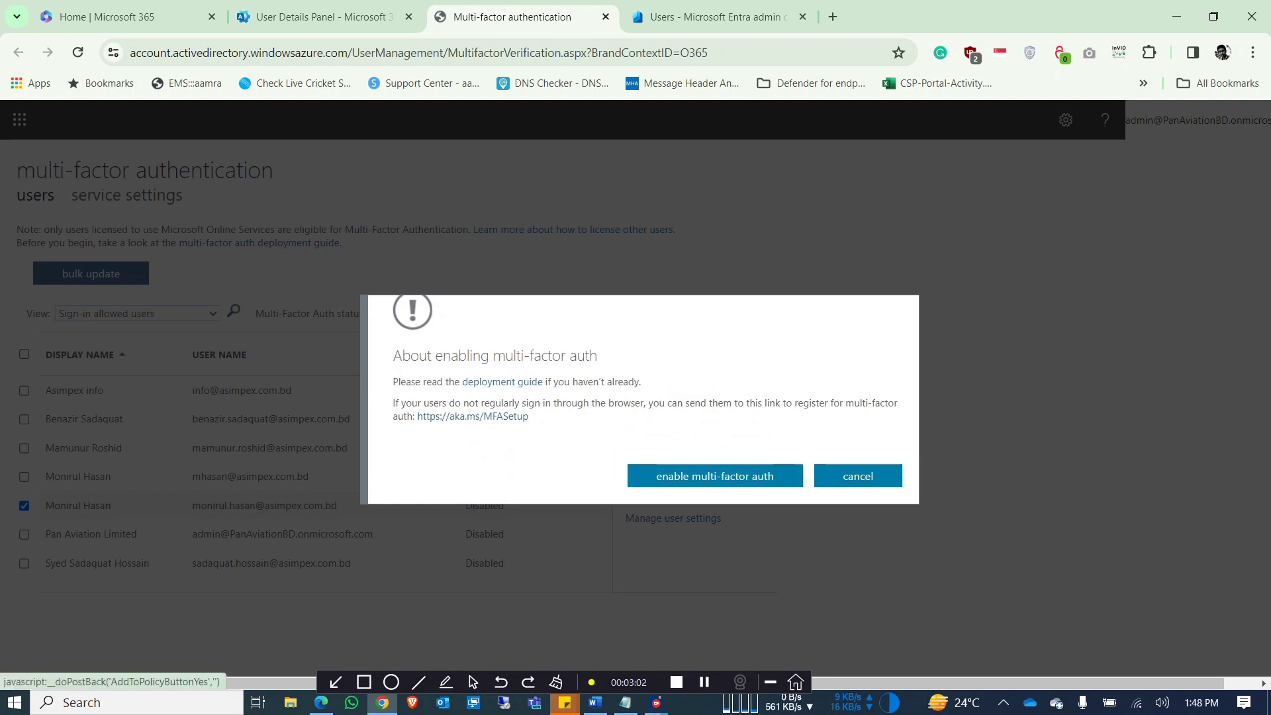
click(715, 477)
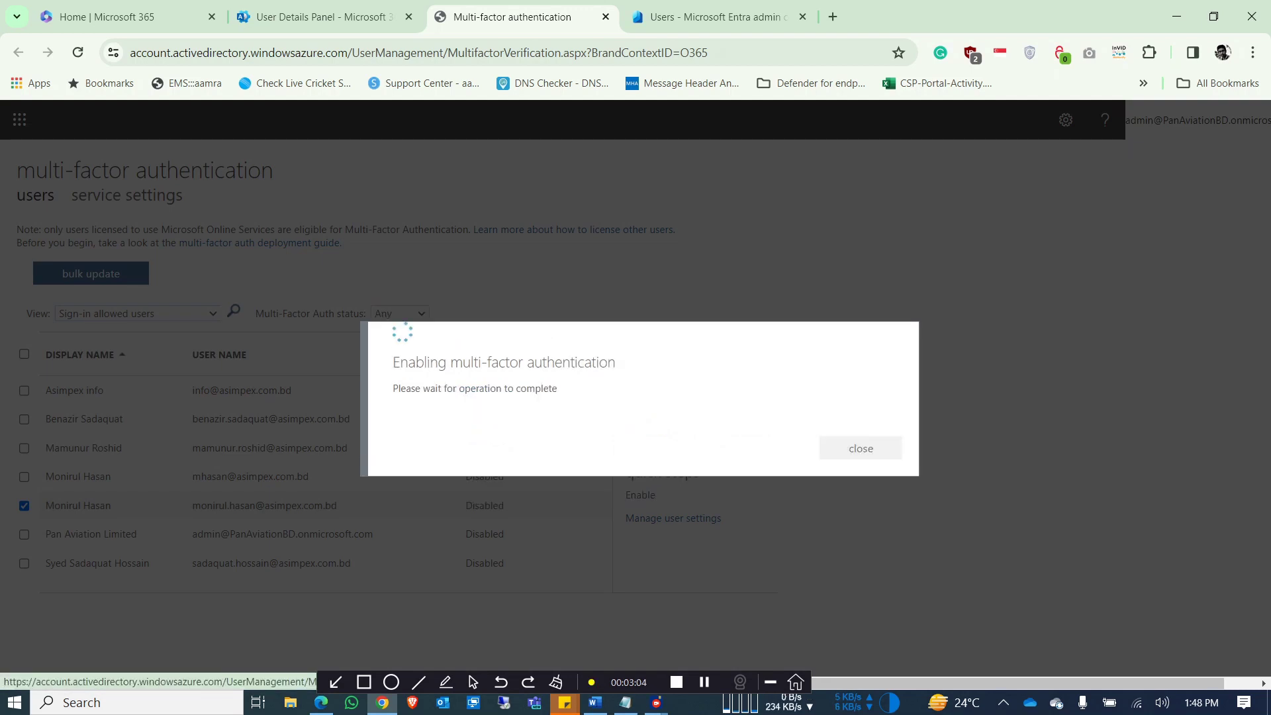
click(860, 448)
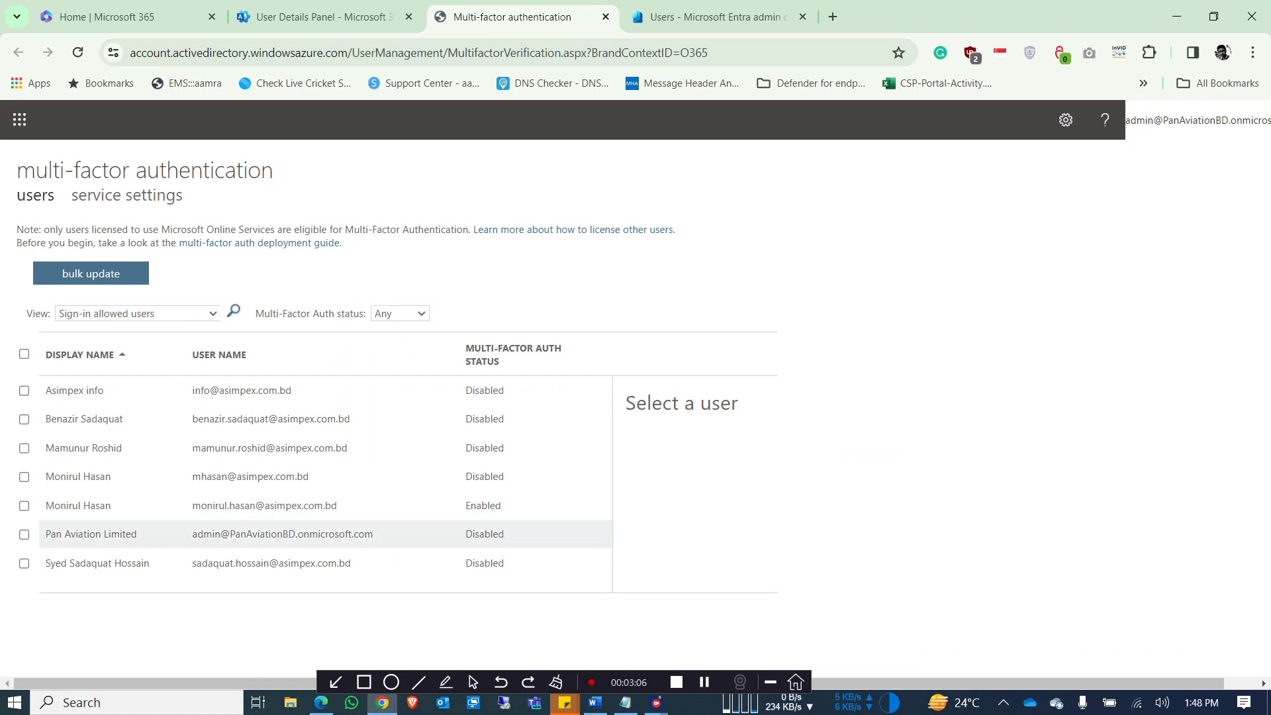
Step: Enforce multi-factor authentication for the same fifth user and confirm the change
click(24, 505)
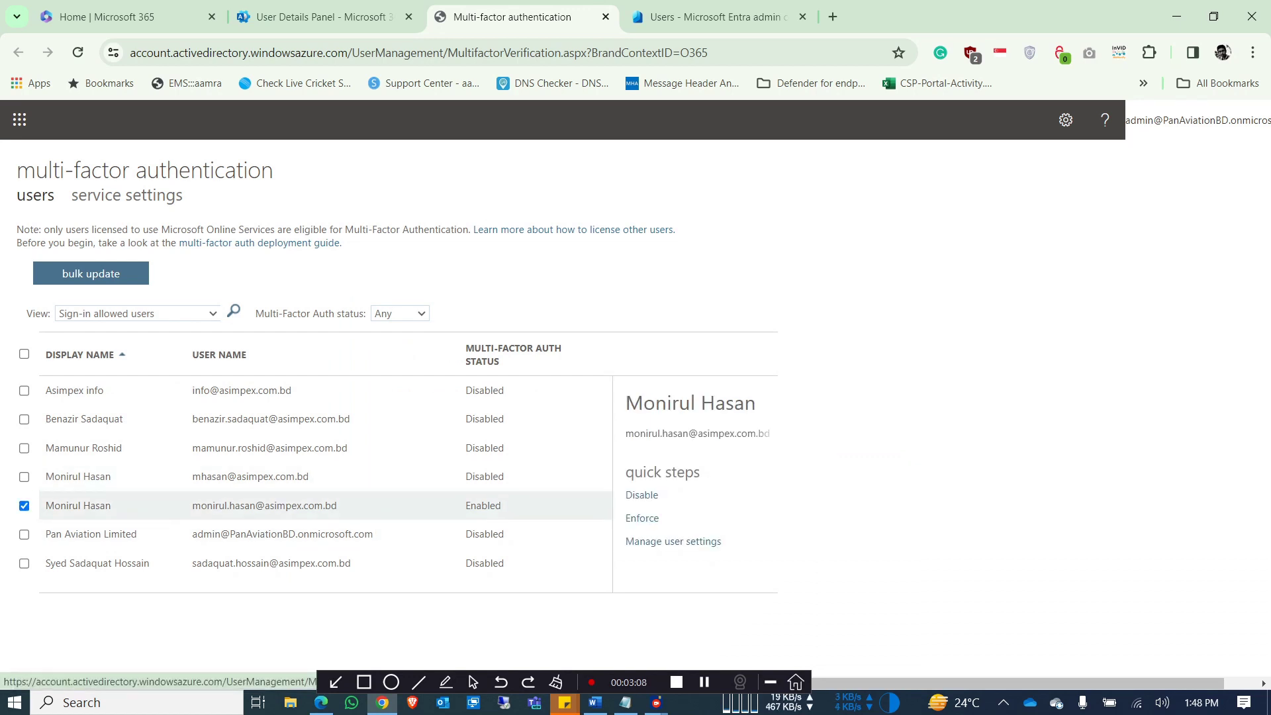
click(642, 518)
click(712, 475)
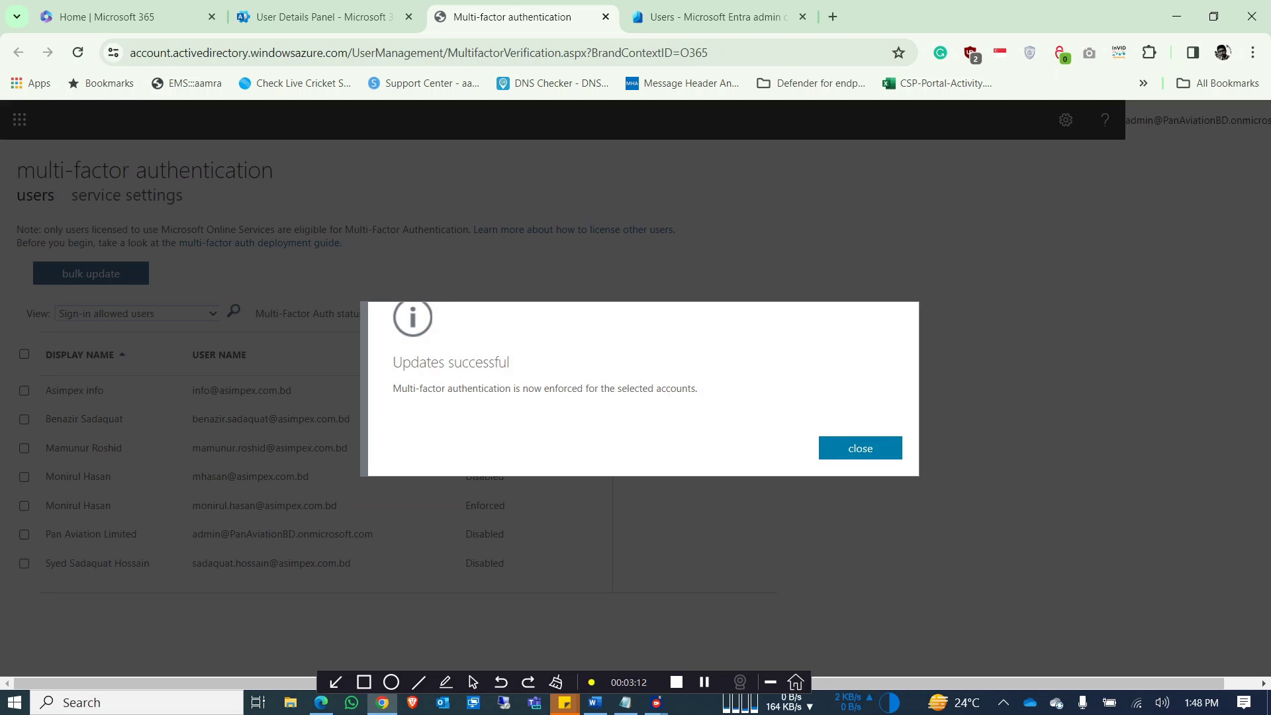
Step: Make the fifth user provide contact methods again, delete their existing app passwords, and restore multi-factor authentication on all remembered devices
click(860, 448)
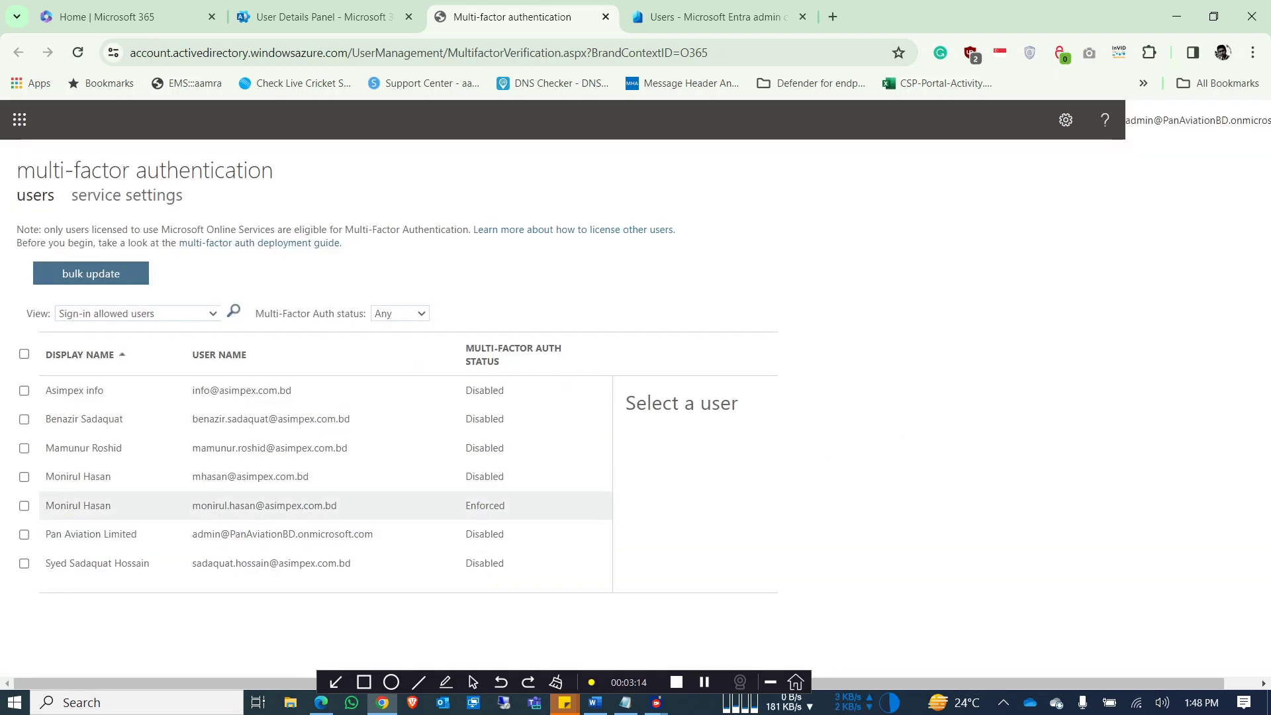
click(24, 506)
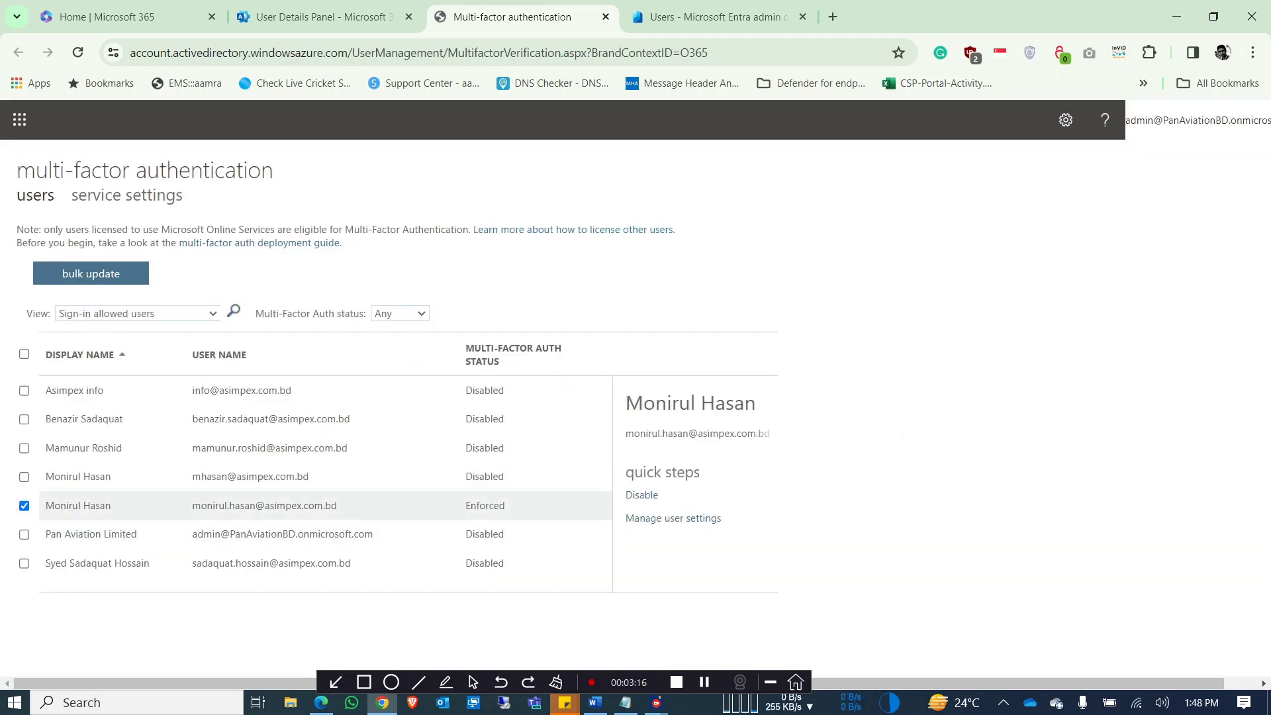
click(670, 518)
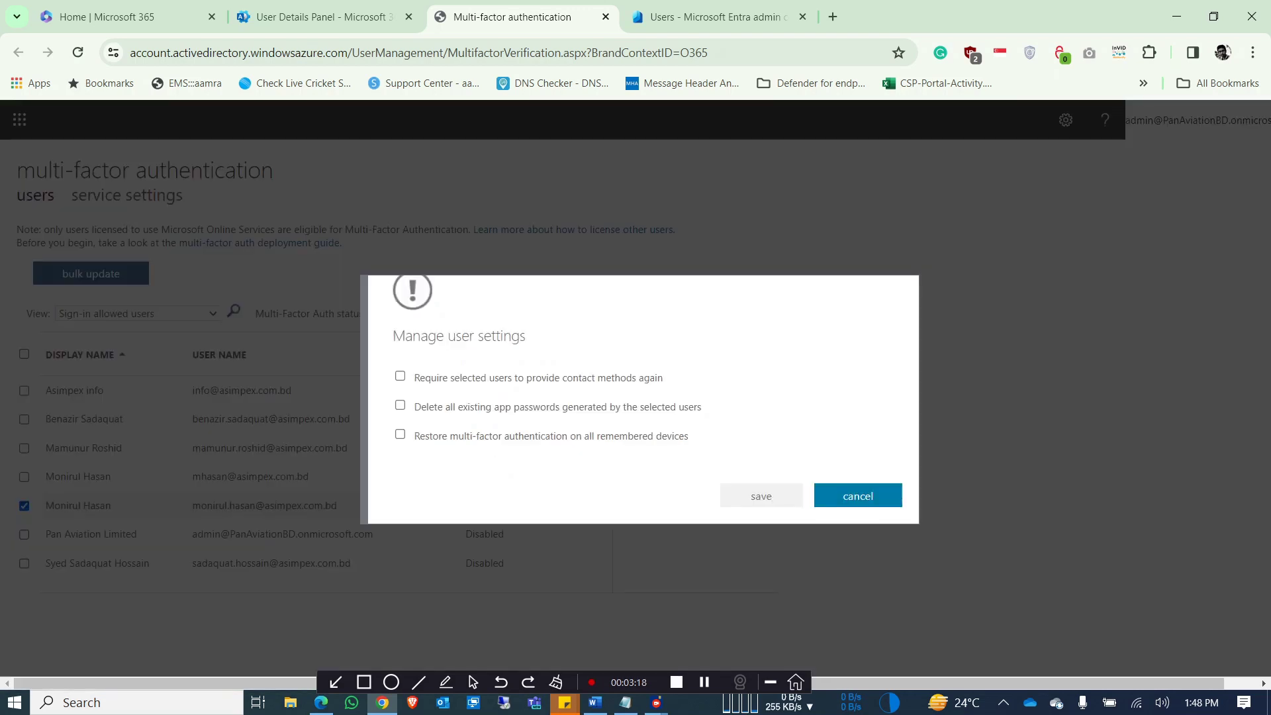
click(858, 496)
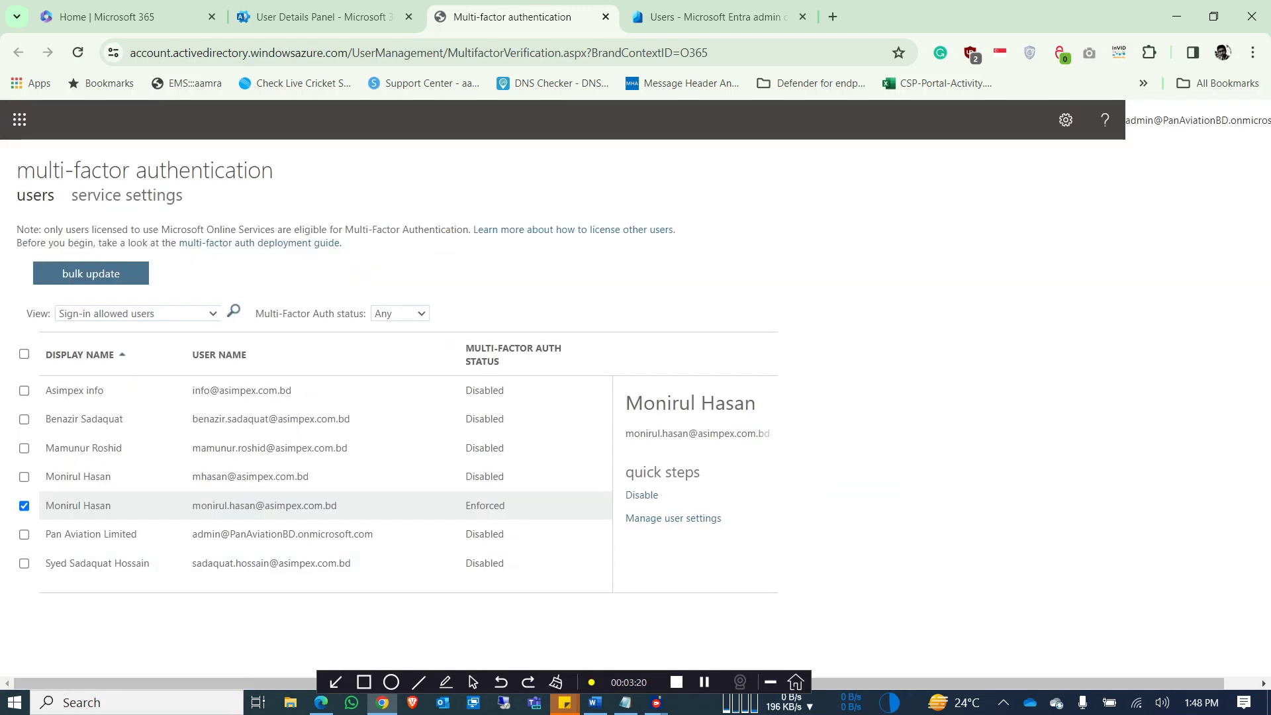
click(673, 518)
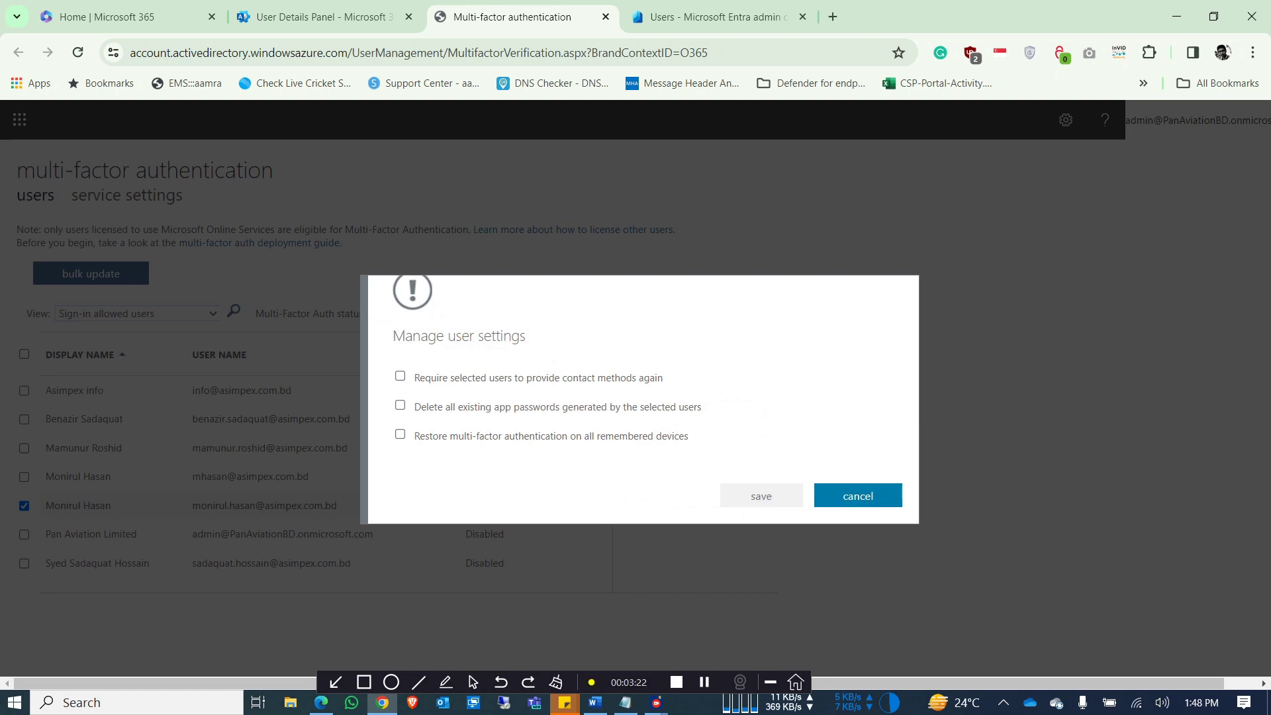
click(400, 376)
click(400, 453)
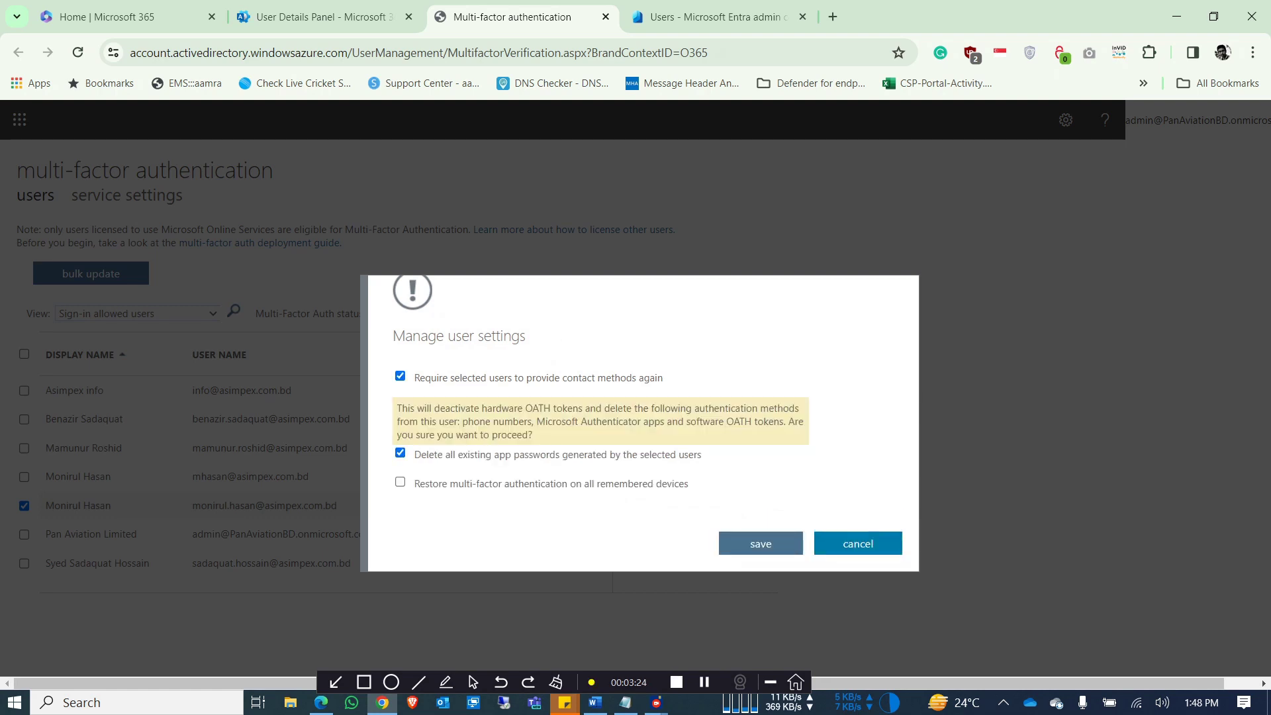
click(400, 482)
click(761, 543)
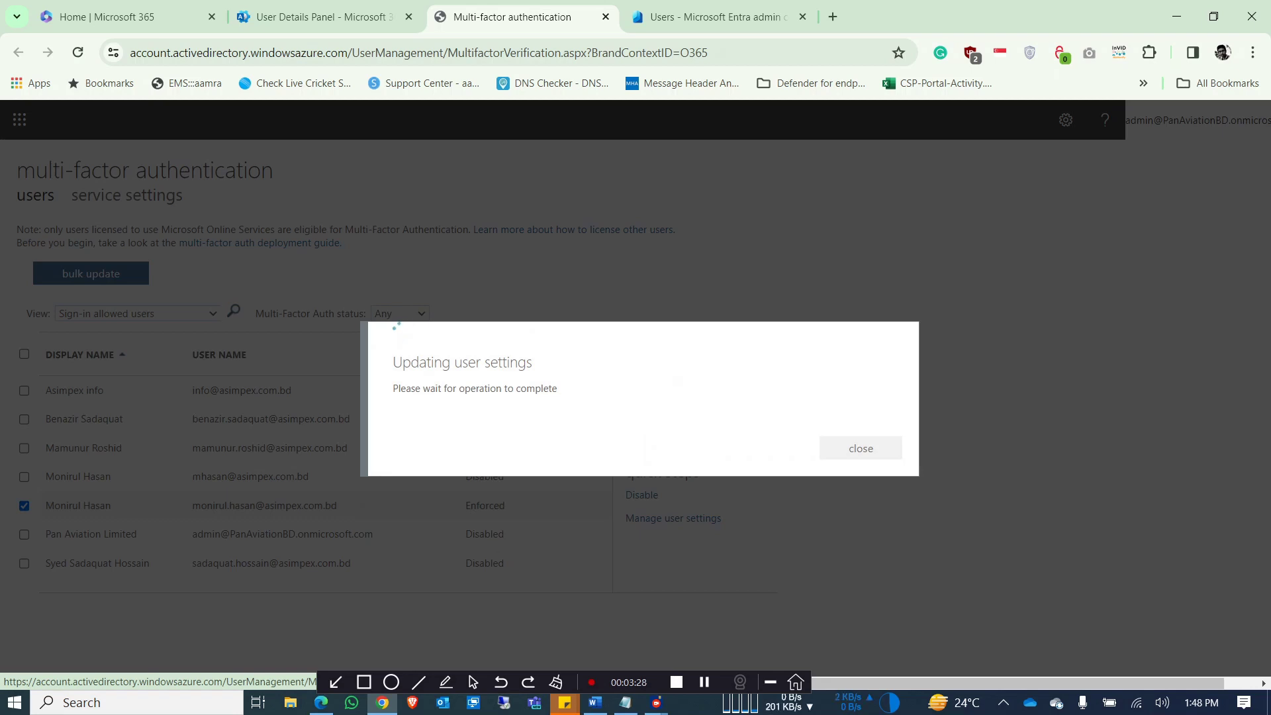
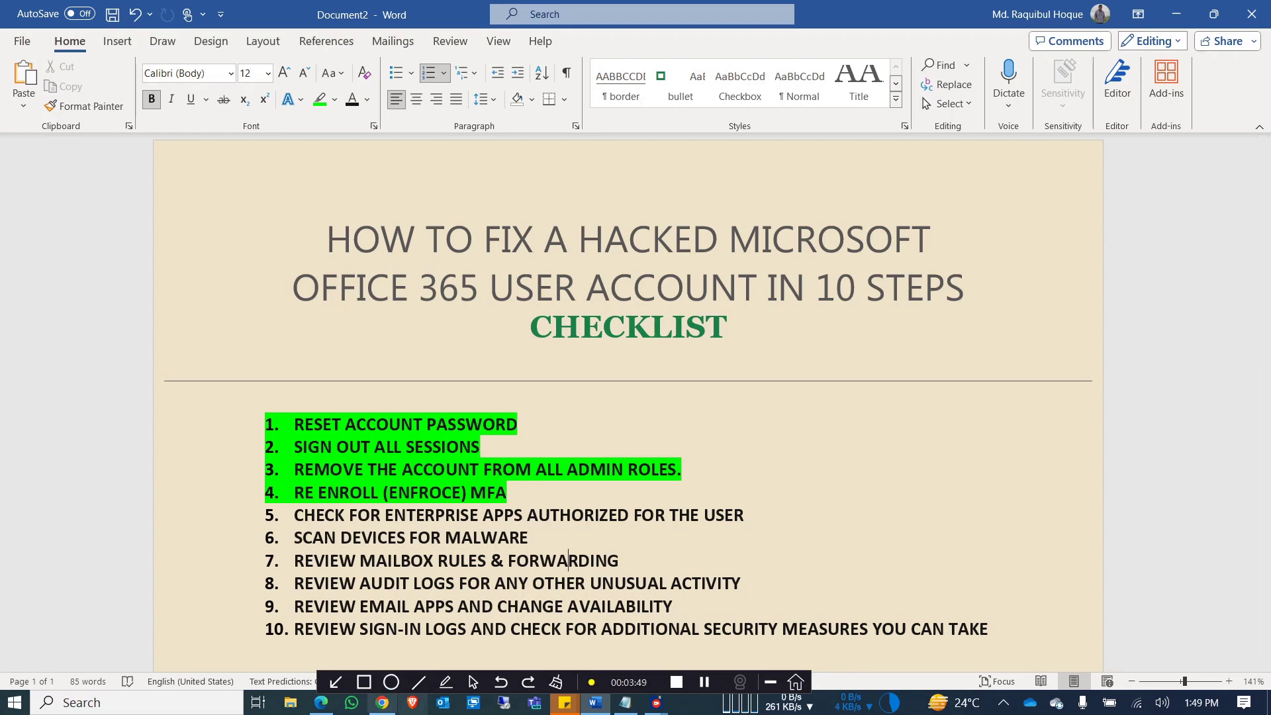
Step: Switch to the Microsoft 365 admin center, open the Entra identity admin center, and view the fifth user's assigned applications
click(382, 702)
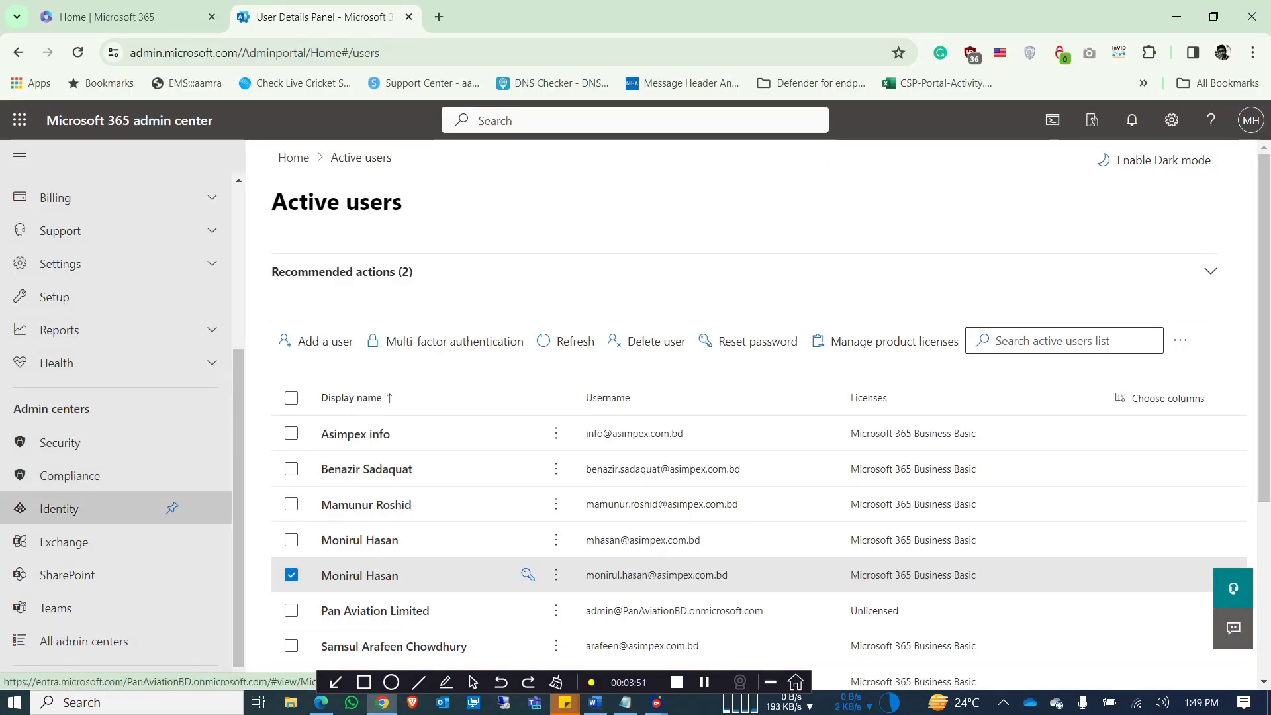
click(66, 508)
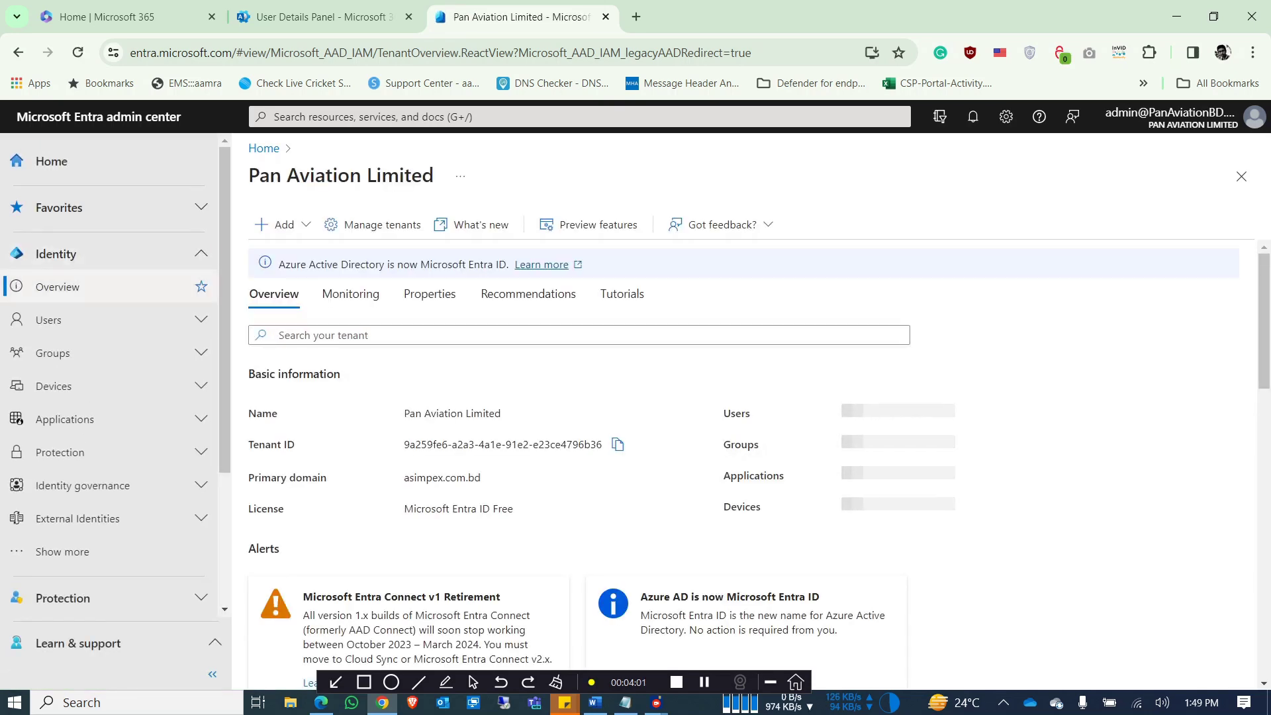
click(49, 321)
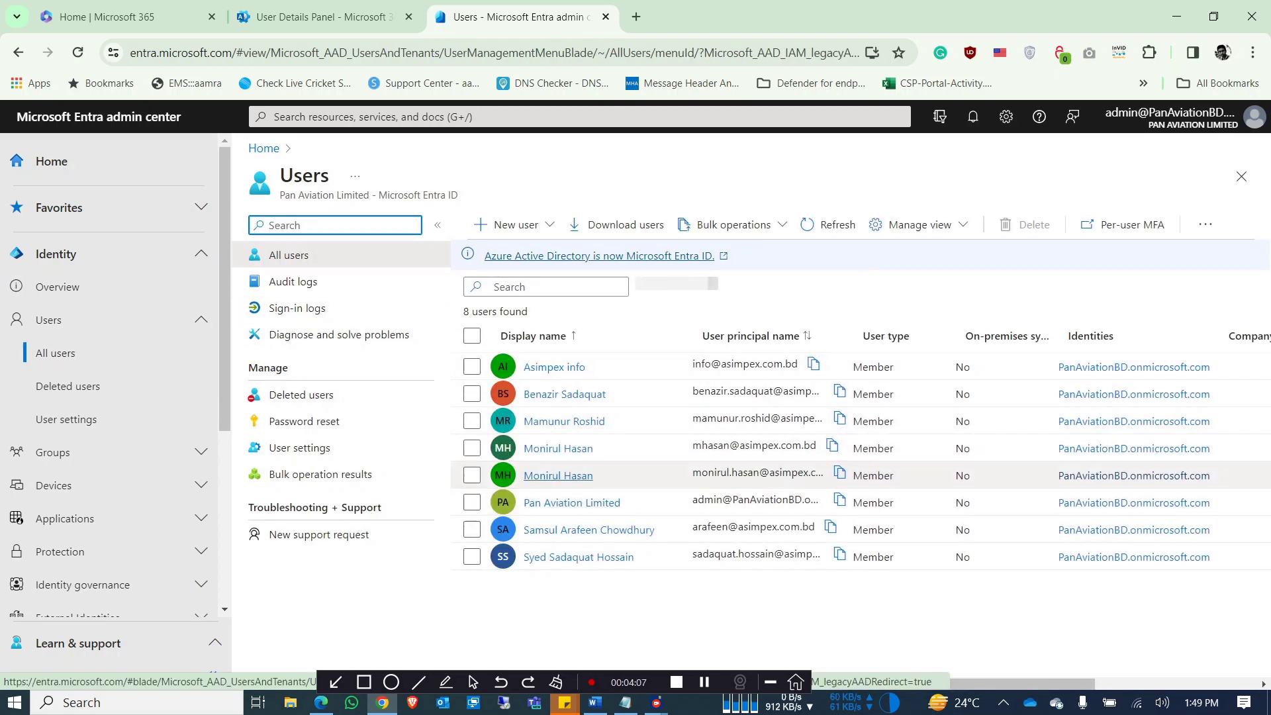
click(529, 474)
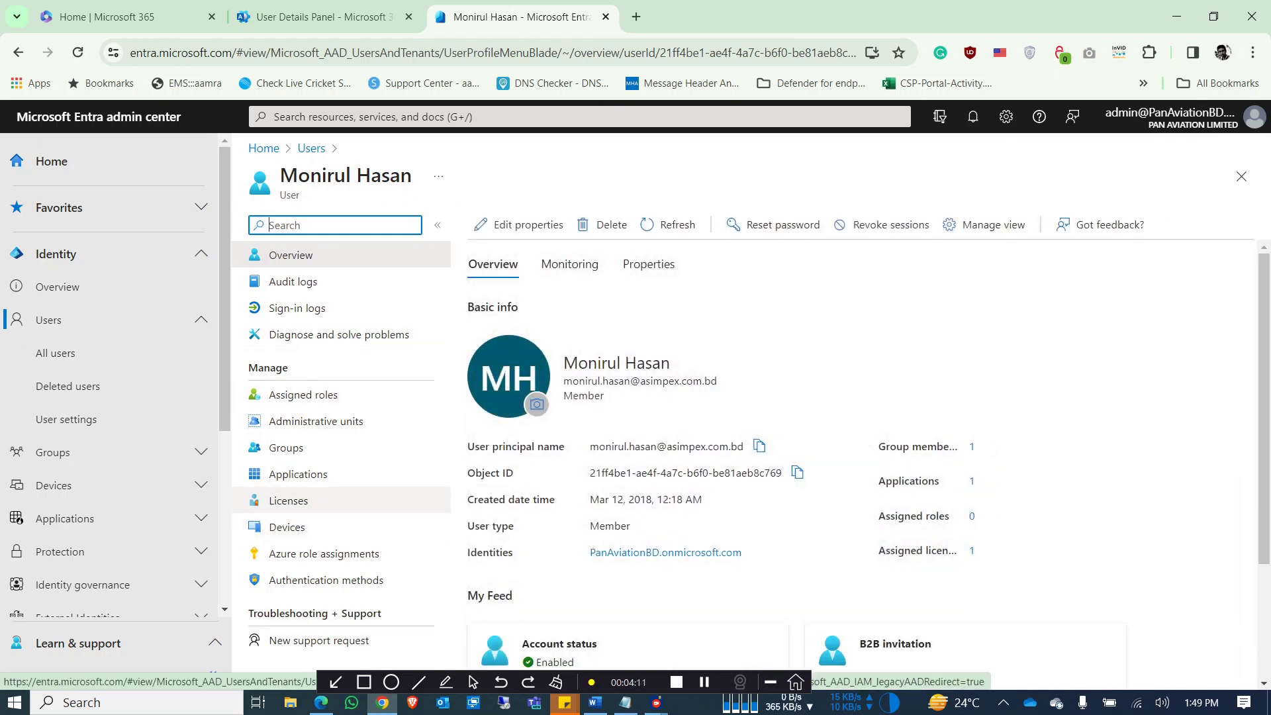
click(298, 474)
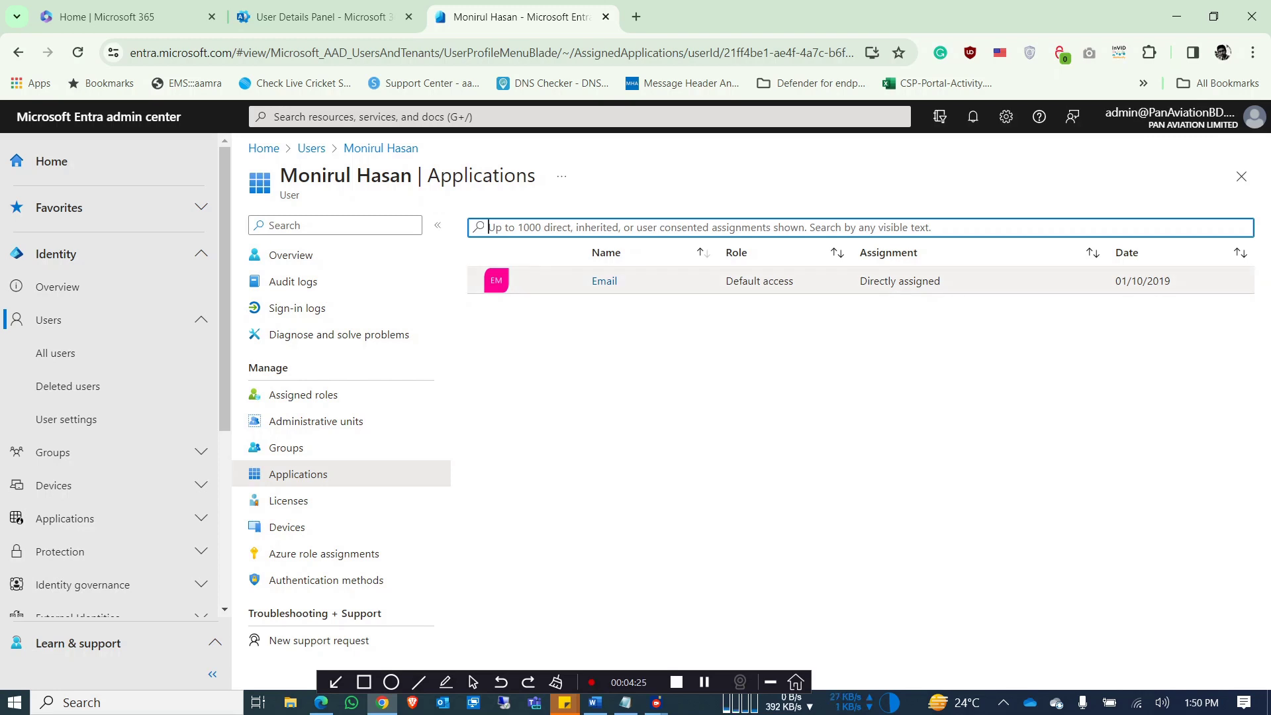
Step: Review the Email application's assignment details for this user, remove the assignment, and confirm the removal
click(604, 280)
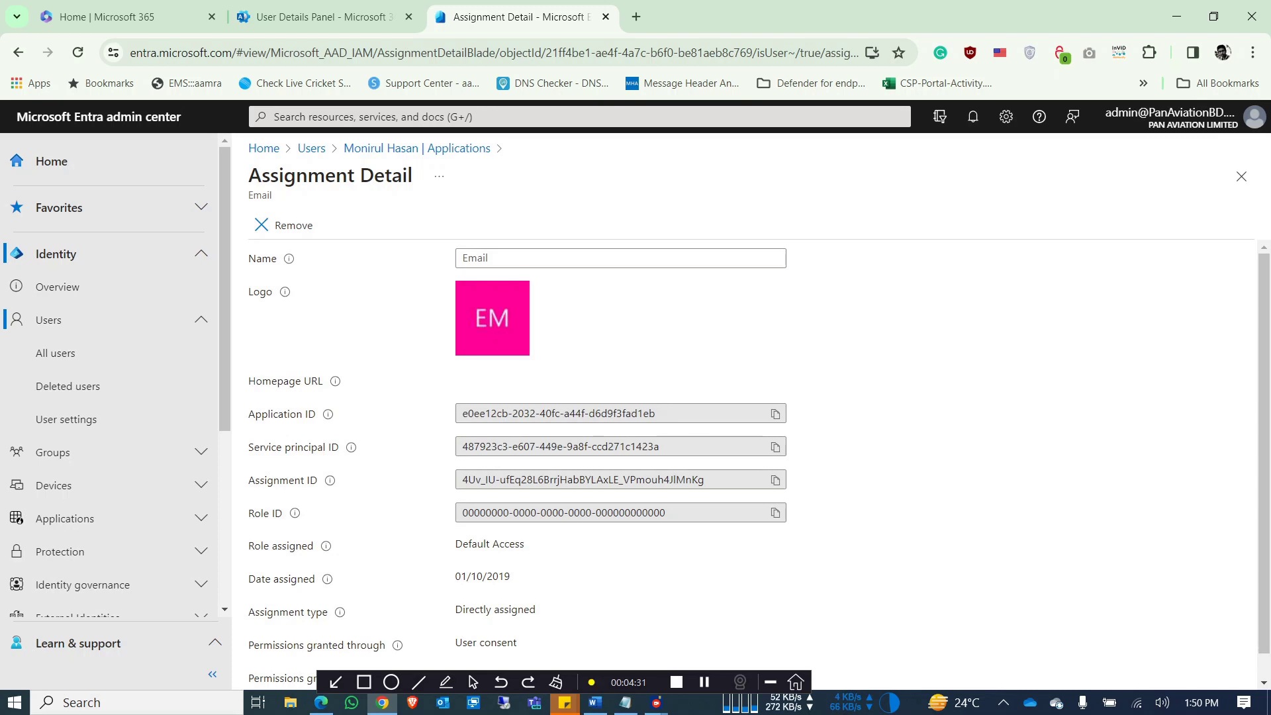
scroll(748, 456, down, 1)
scroll(749, 457, up, 1)
click(284, 225)
click(292, 315)
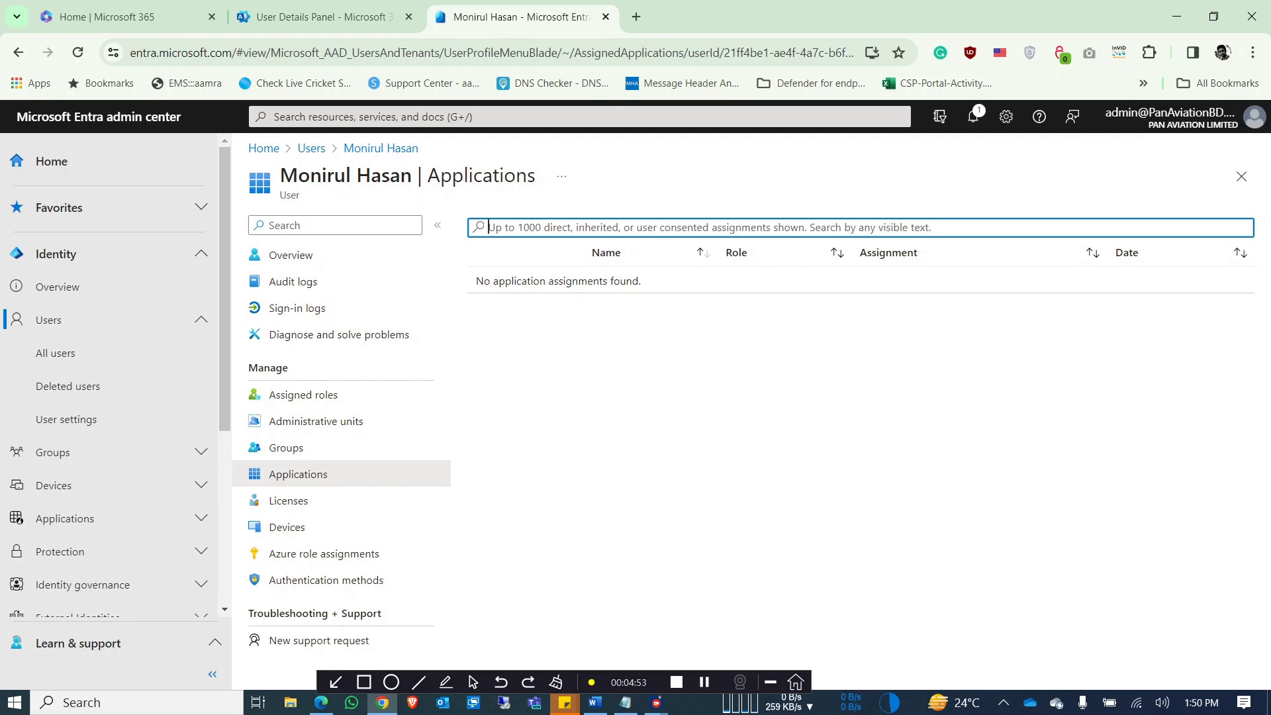
Step: Switch to the Word checklist and highlight item 5, "CHECK FOR ENTERPRISE APPS AUTHORIZED FOR THE USER", in bright green
click(595, 702)
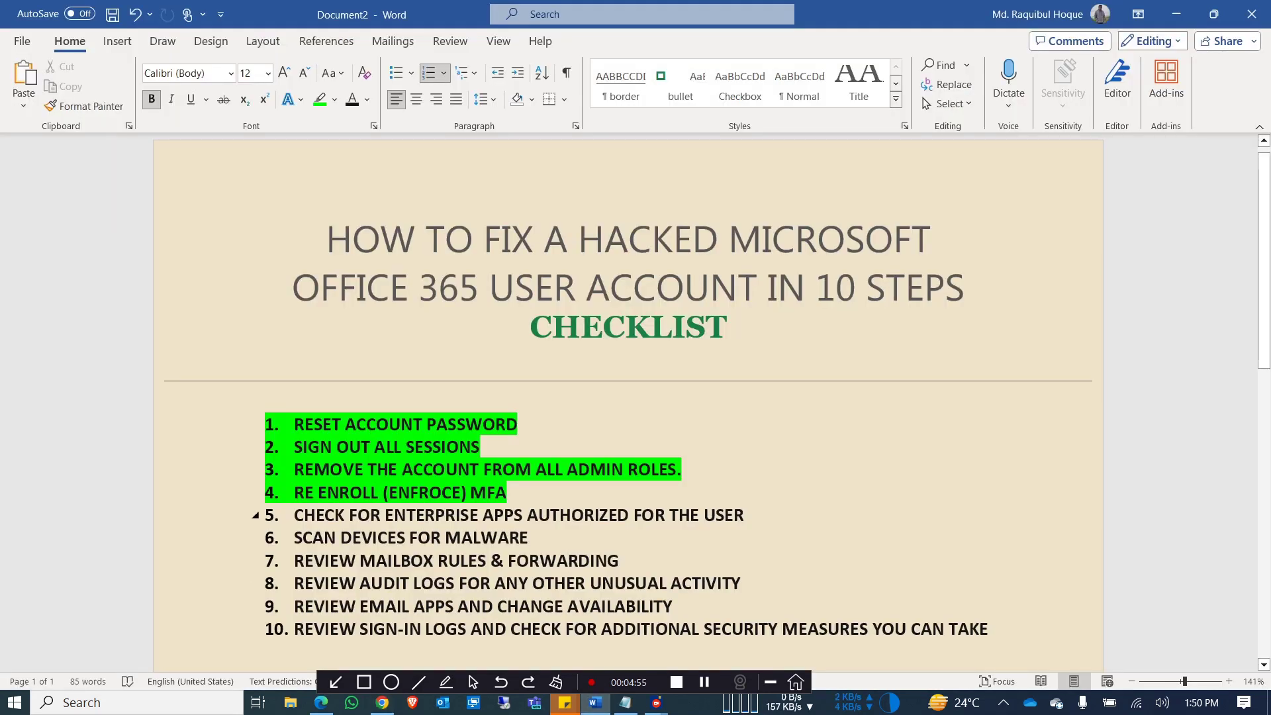
drag(748, 515, 294, 515)
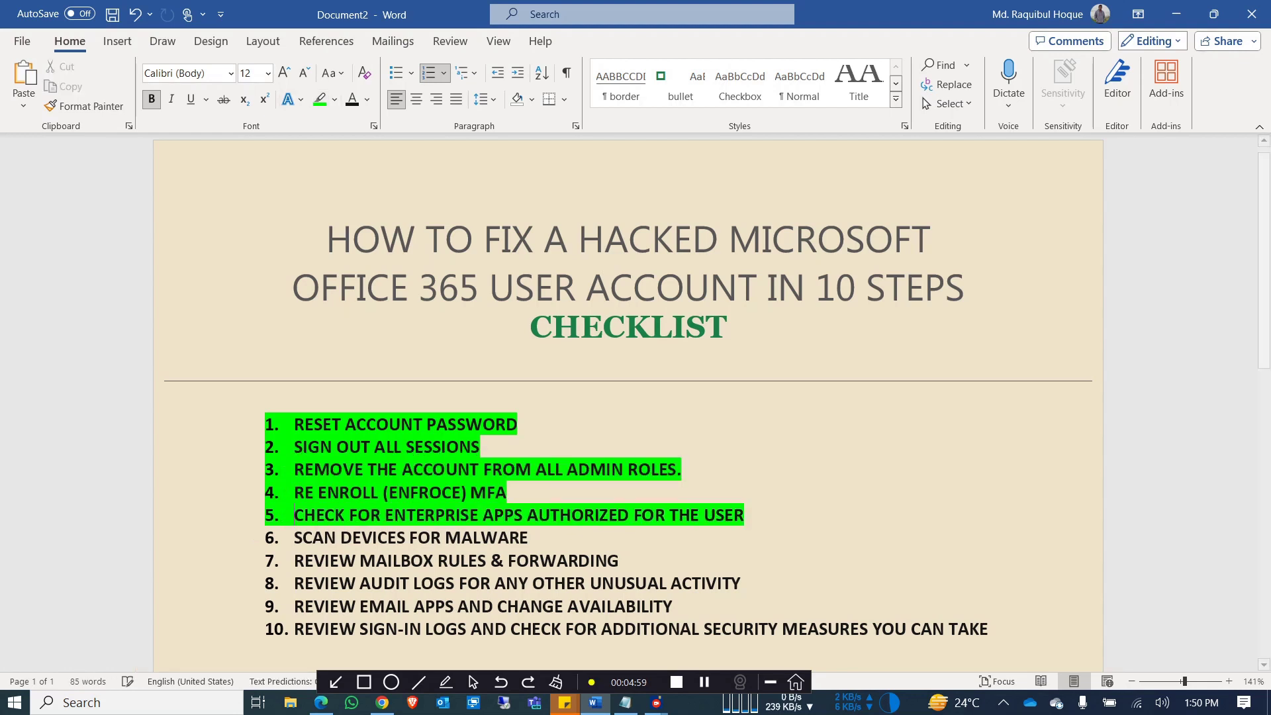
Step: Highlight checklist item 6, "SCAN DEVICES FOR MALWARE", in bright green
click(530, 538)
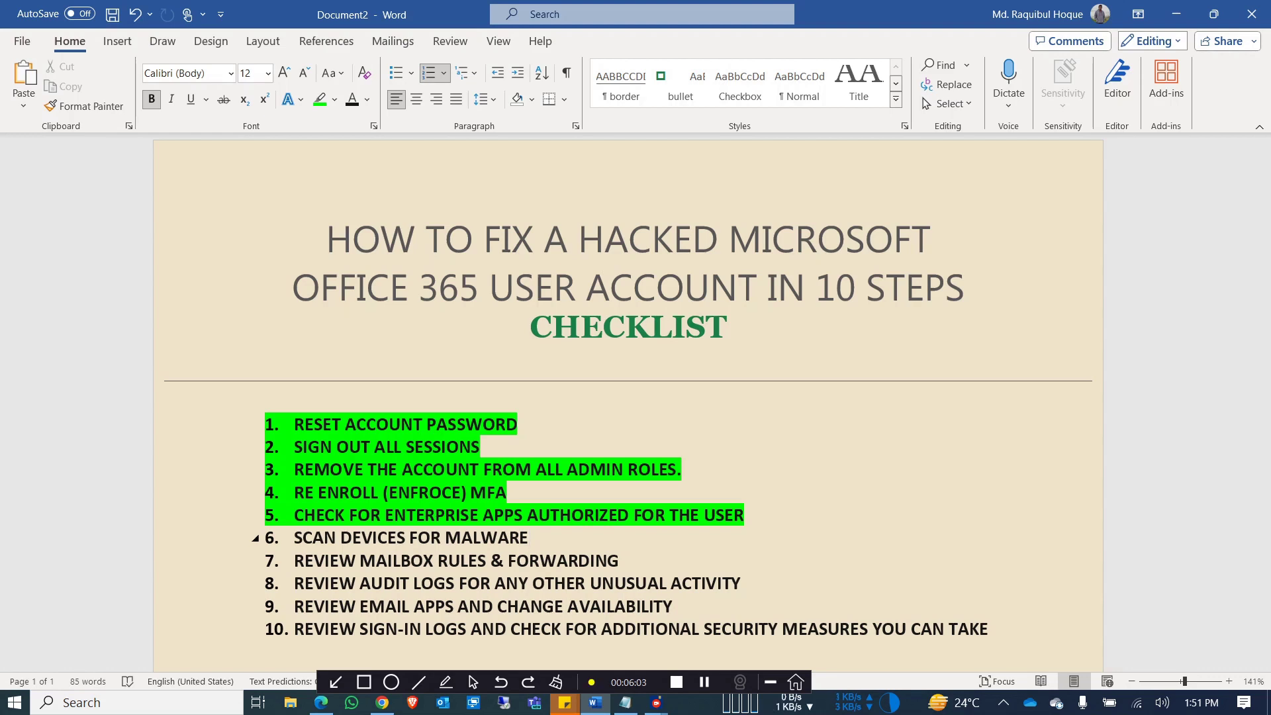
key(shift+Left)
key(shift+Left)
key(shift+Left)
key(shift+Left)
key(shift+Left)
key(shift+Left)
key(ctrl+shift+Left)
key(ctrl+shift+Left)
key(ctrl+shift+Left)
key(ctrl+shift+Left)
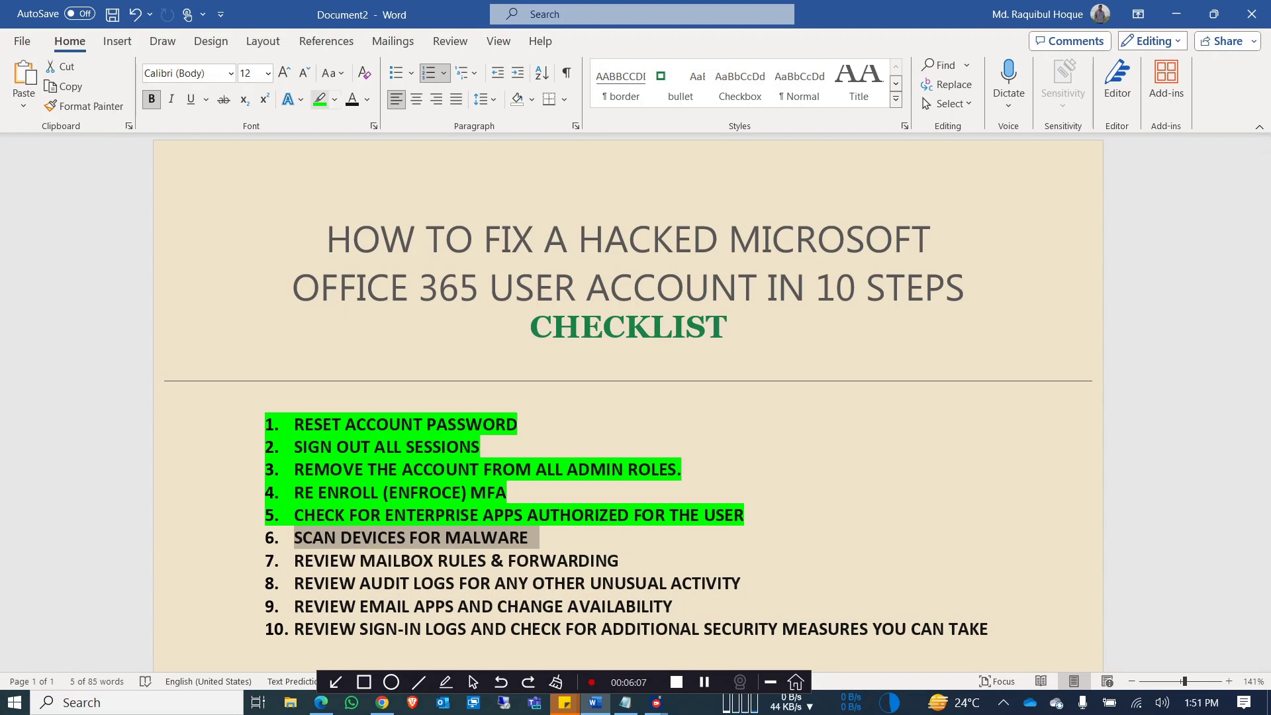
click(319, 99)
key(Right)
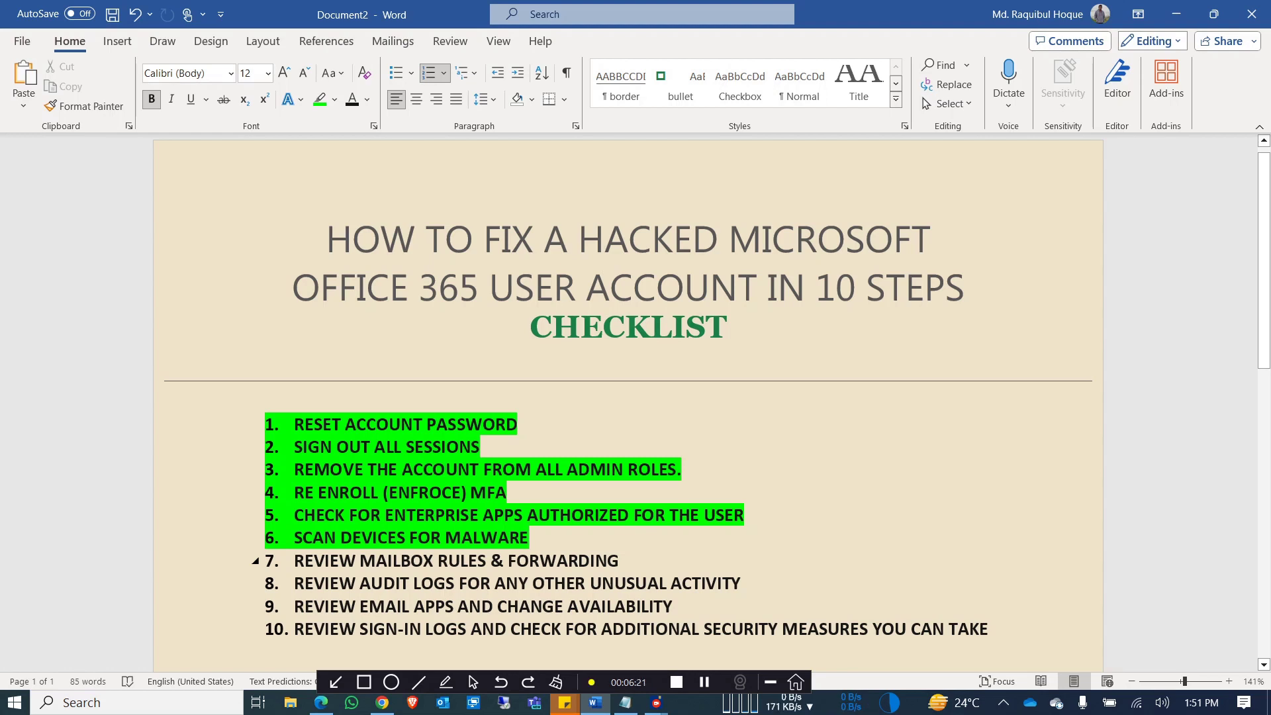
Step: Switch to the user's Outlook mailbox in Edge, examine its mail rules and forwarding settings, and close the settings without changes
click(321, 703)
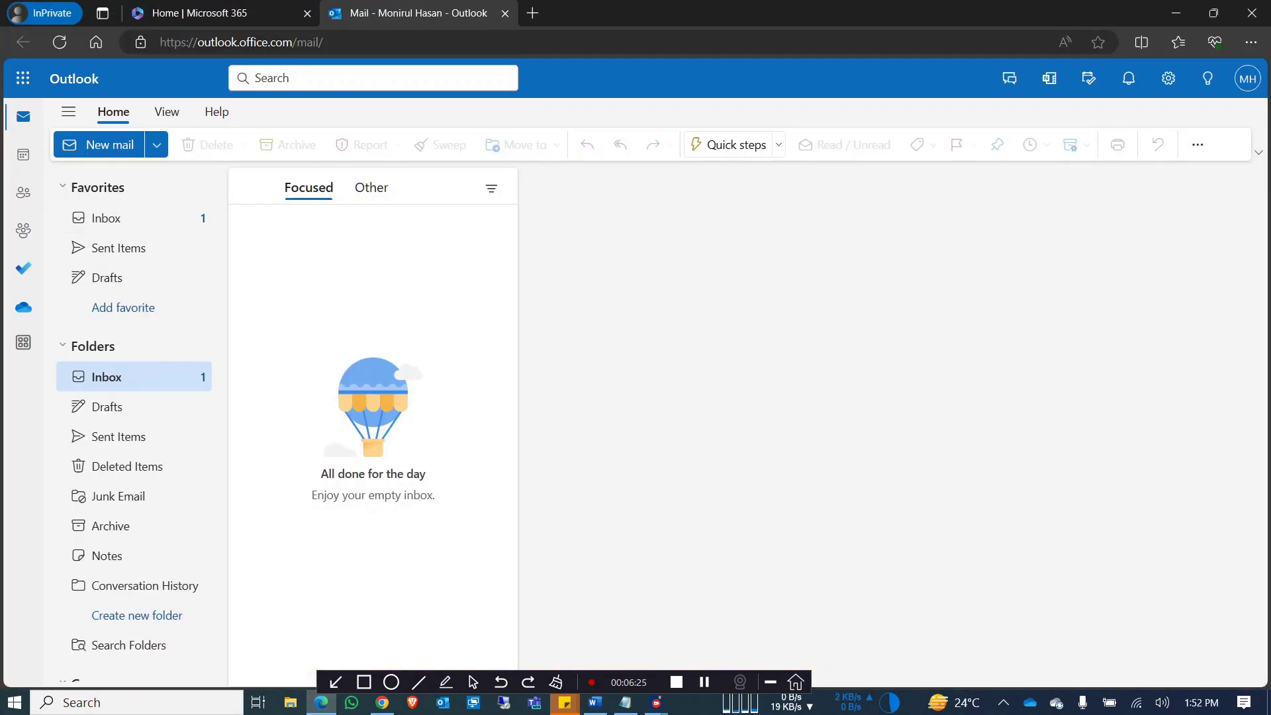
click(1168, 78)
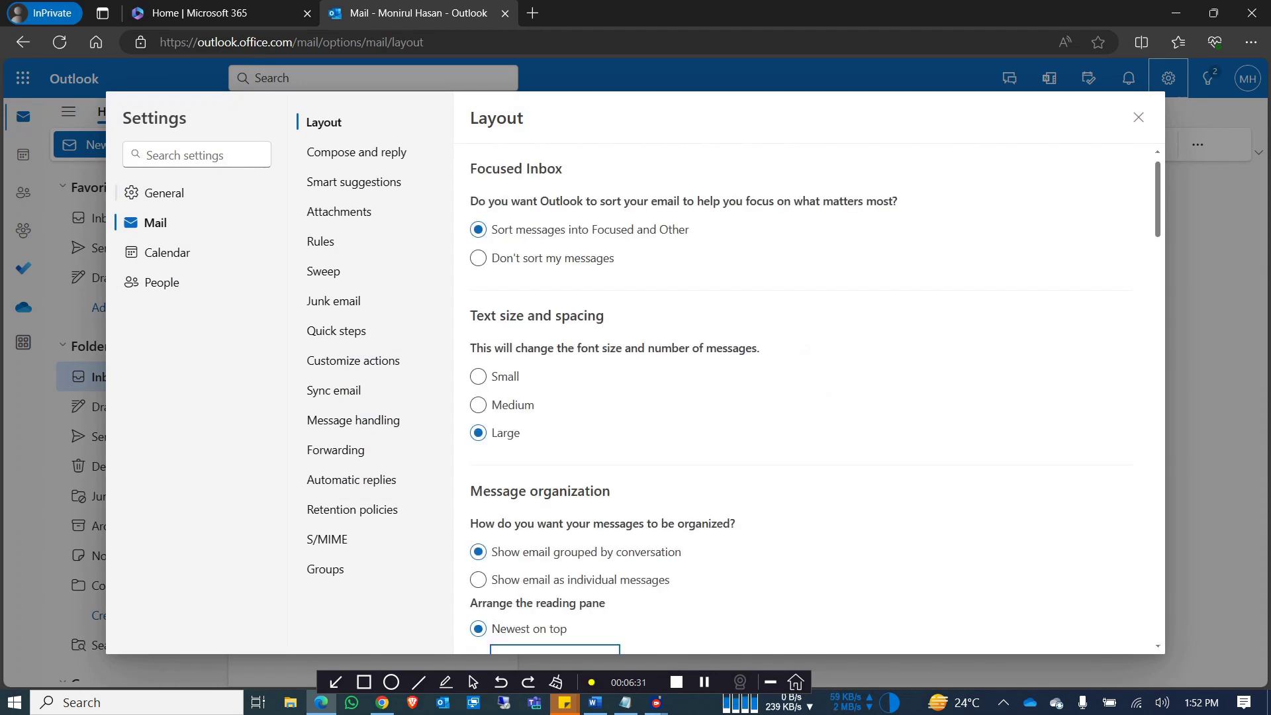
click(321, 241)
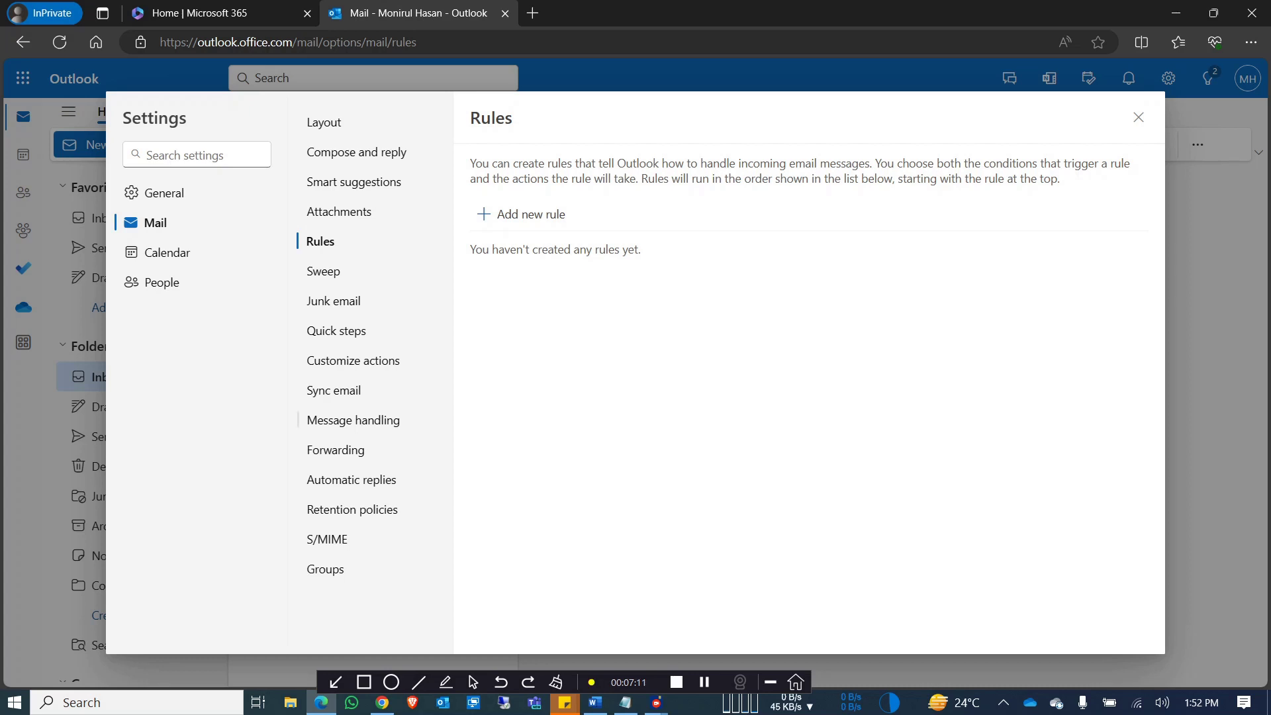
click(336, 449)
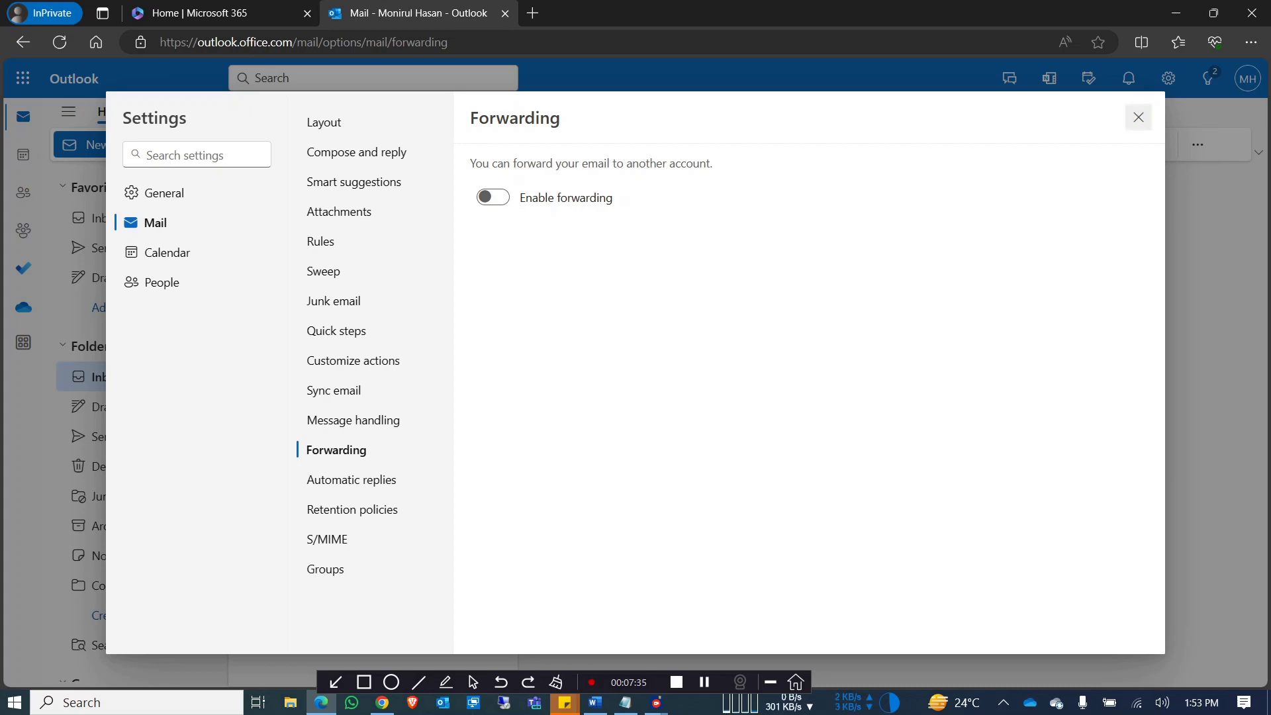
click(1139, 117)
Step: Switch to the Word checklist and highlight item 7, "REVIEW MAILBOX RULES & FORWARDING", in bright green
click(595, 702)
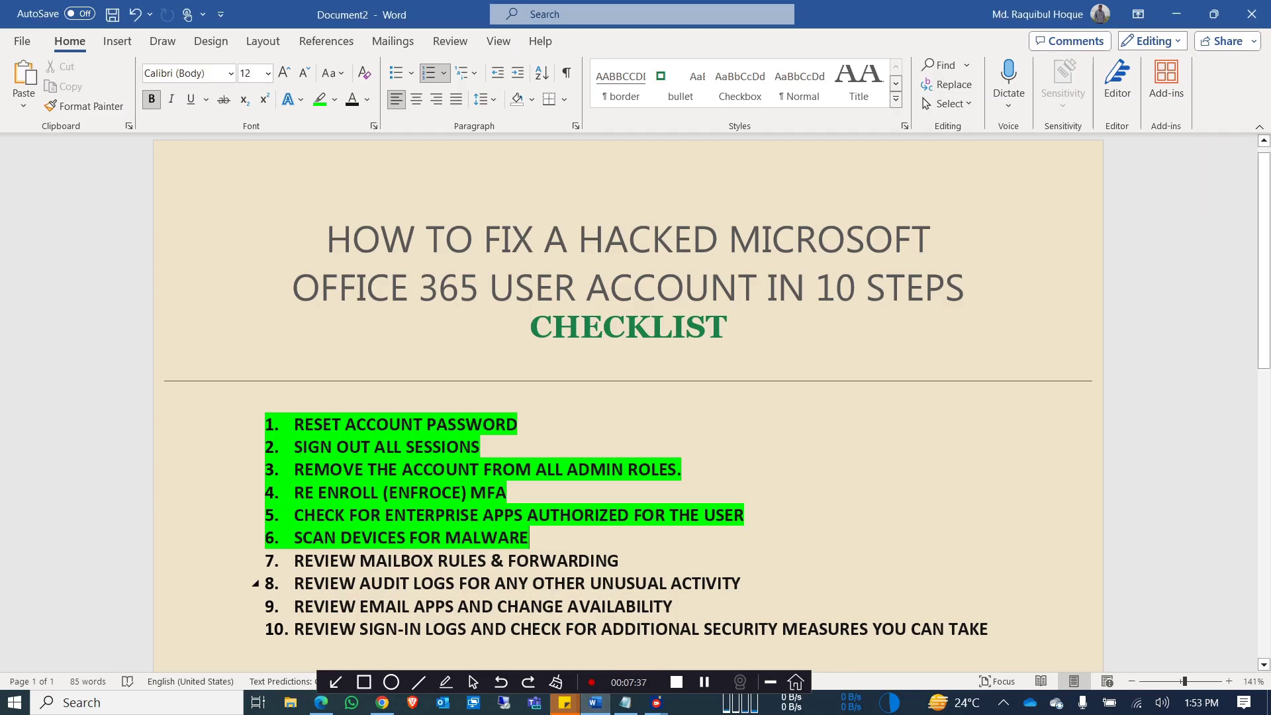
triple_click(457, 561)
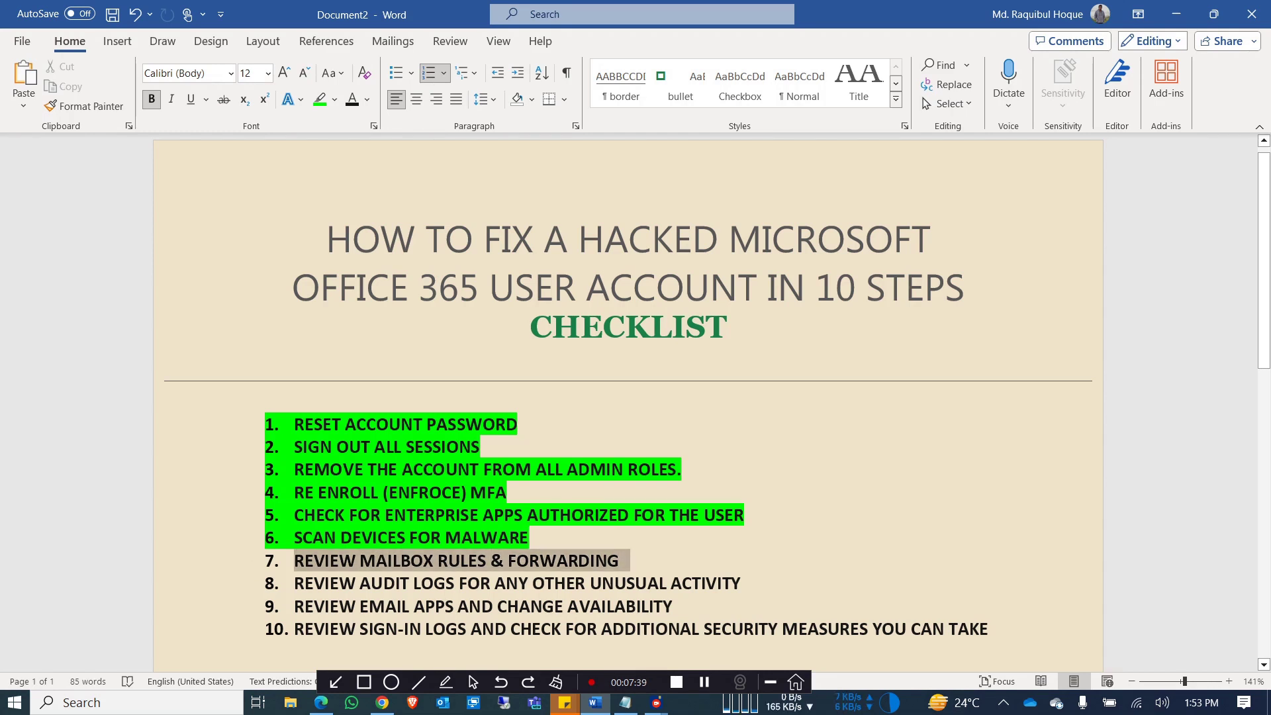
click(320, 98)
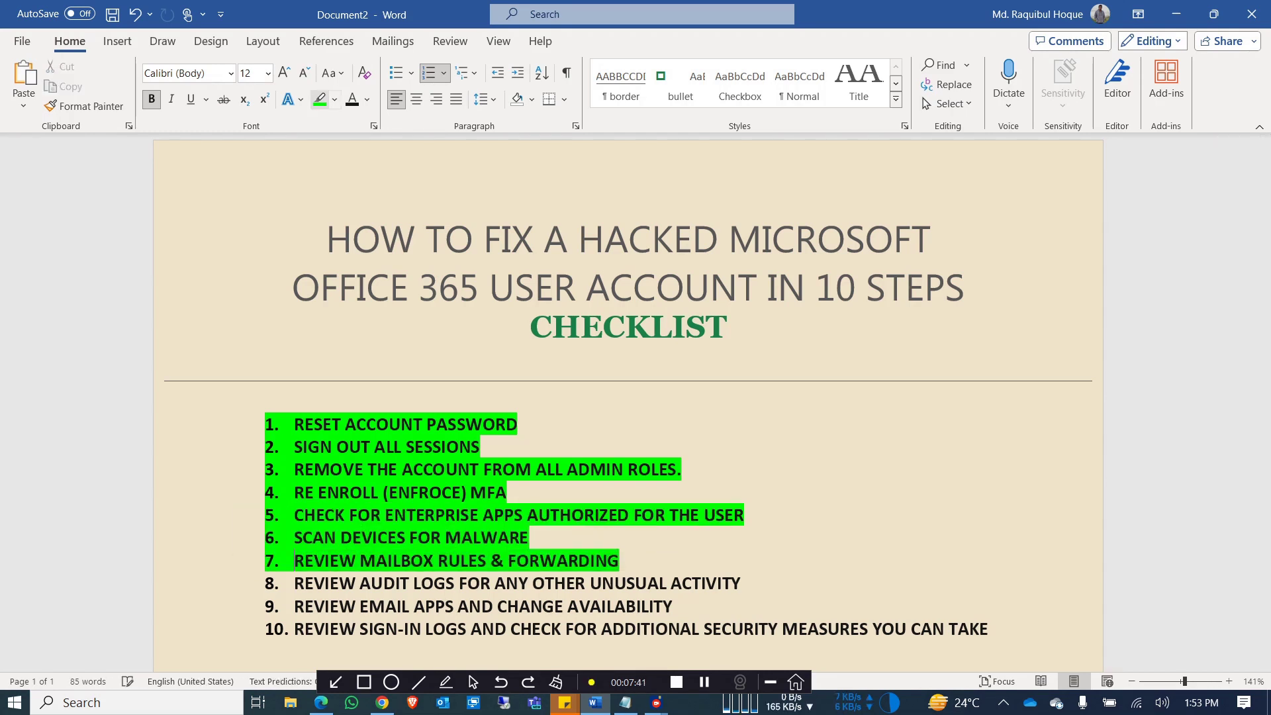
click(533, 583)
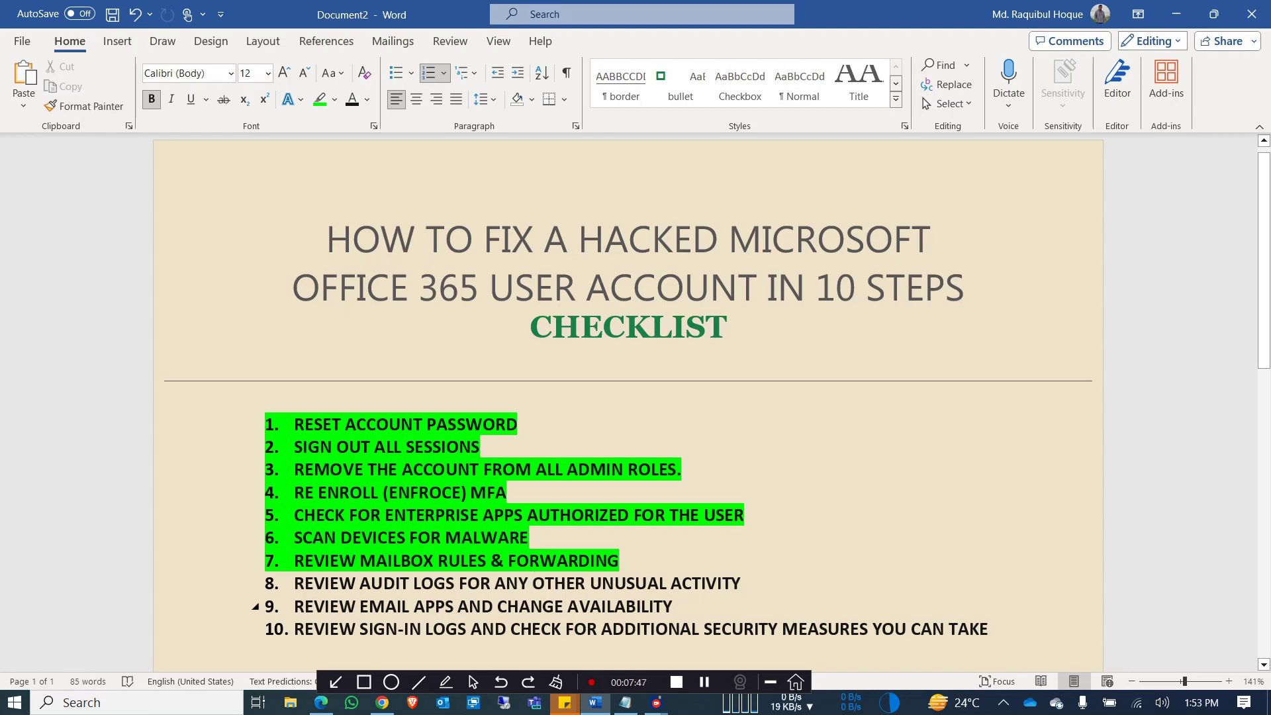
Step: Switch to Chrome, open Microsoft Defender from the Microsoft 365 admin center, and bring up its Audit search with the operation-name tip dismissed
click(382, 703)
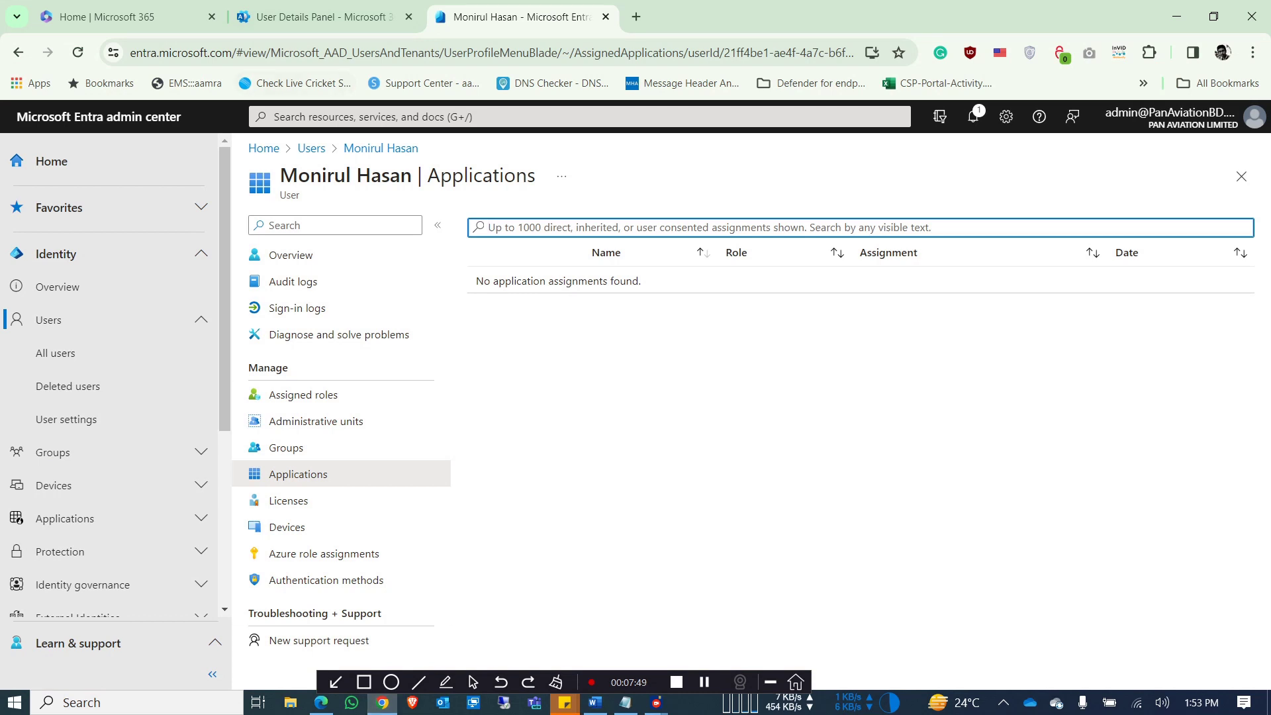
click(322, 17)
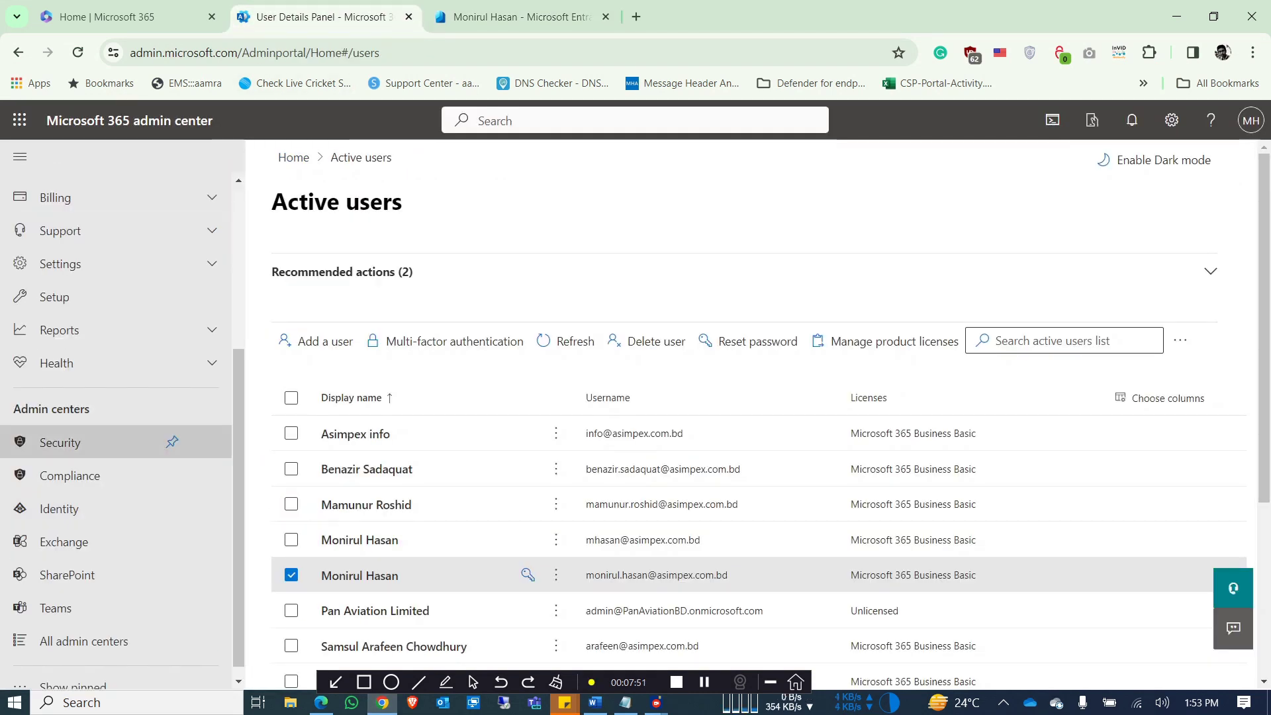
click(38, 445)
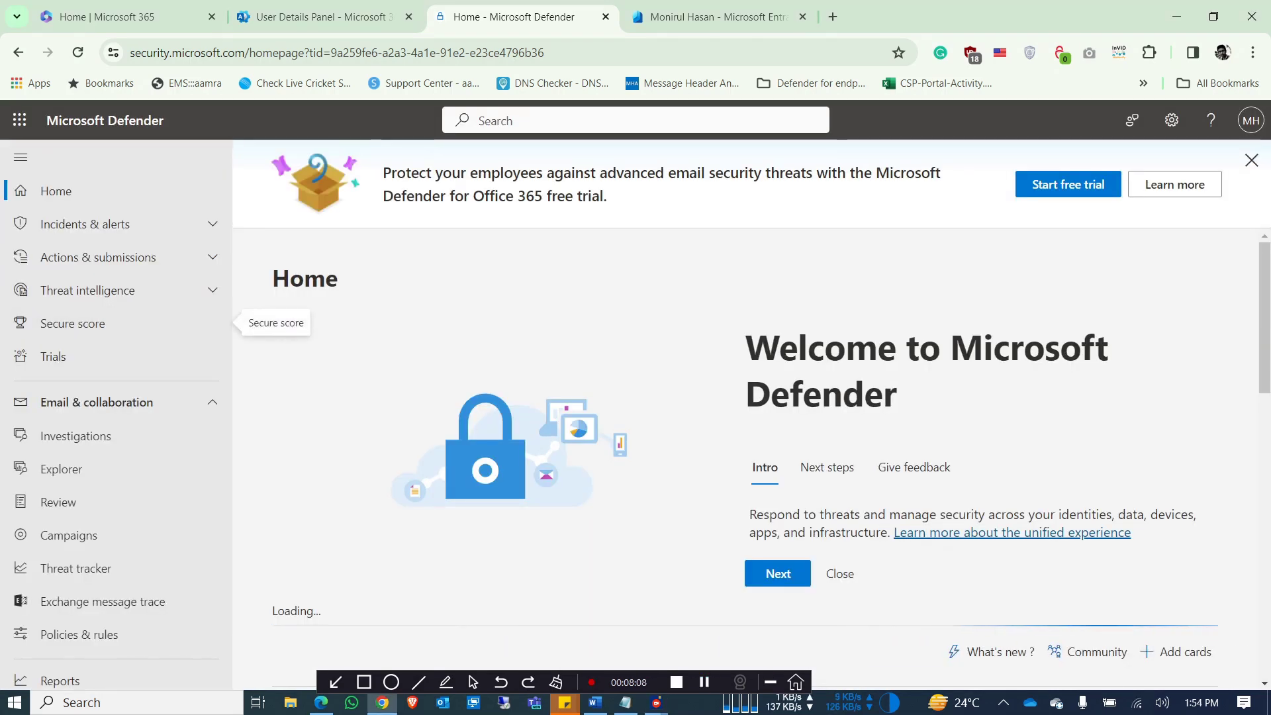
scroll(116, 483, down, 3)
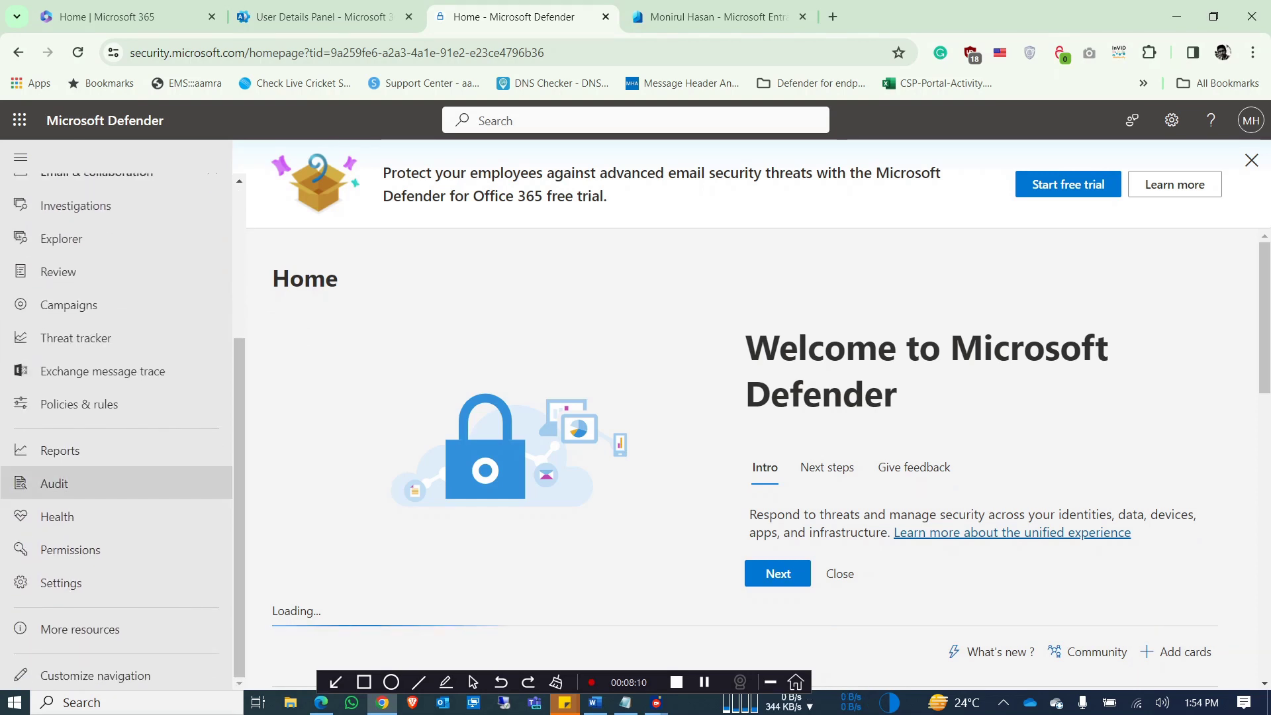
click(55, 483)
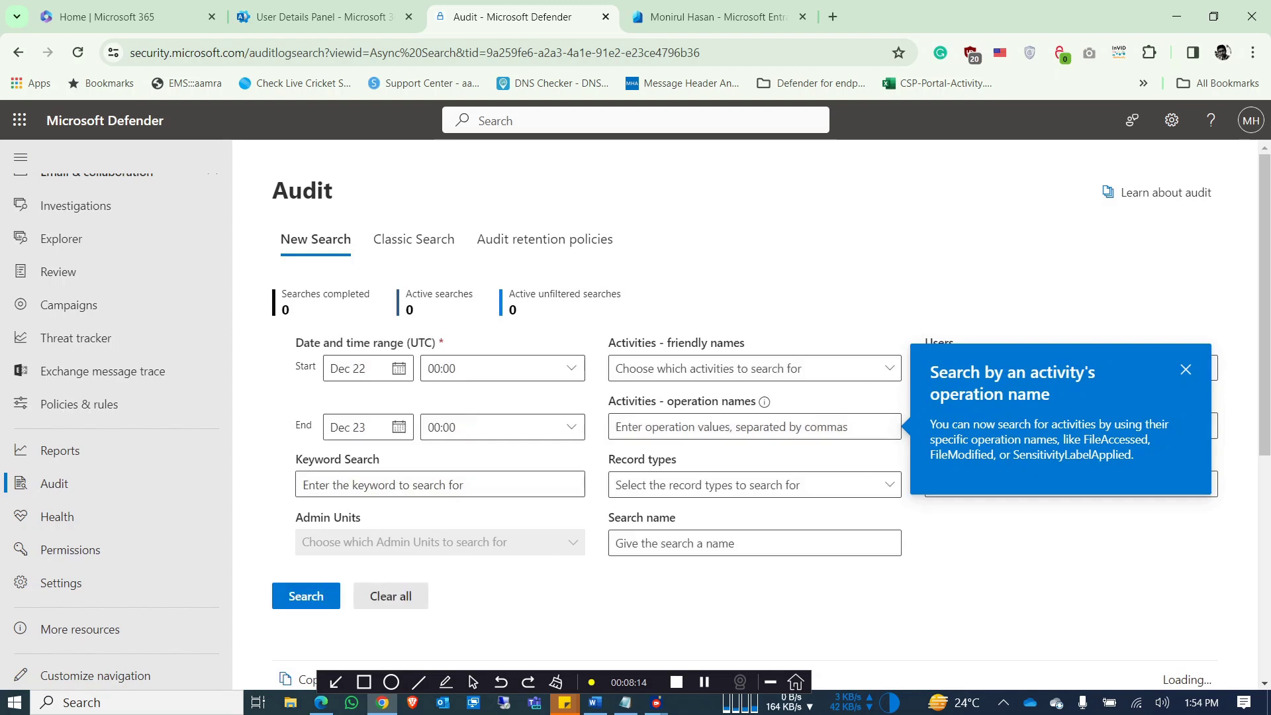
click(1186, 370)
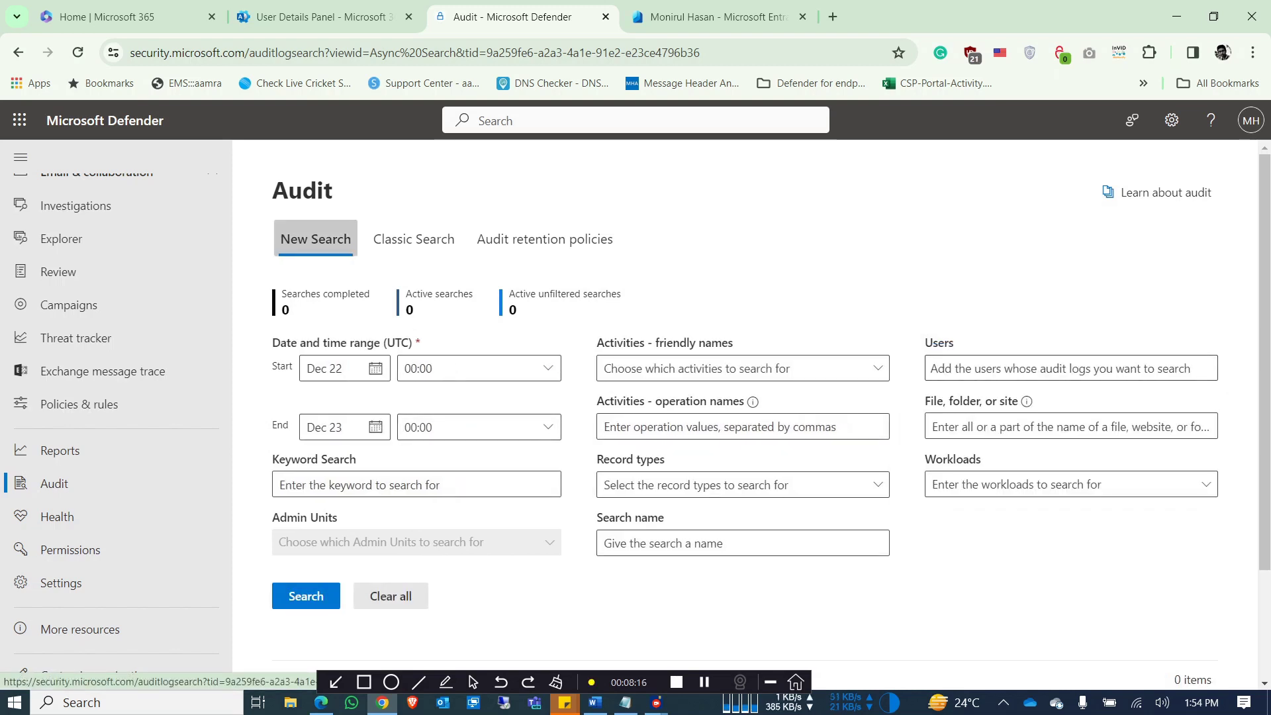
Step: Set the audit search's start date to December 1, 2023, and choose "Performed email search" as the activity after filtering for "email"
click(376, 368)
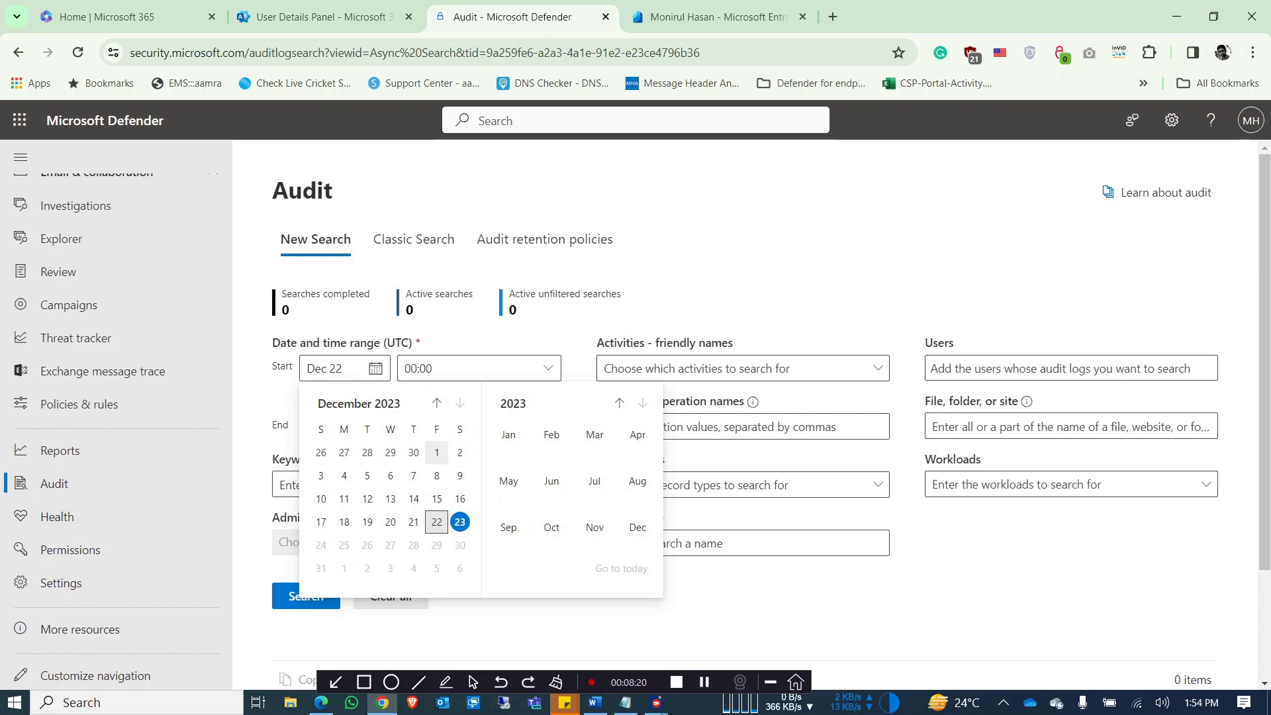
click(437, 452)
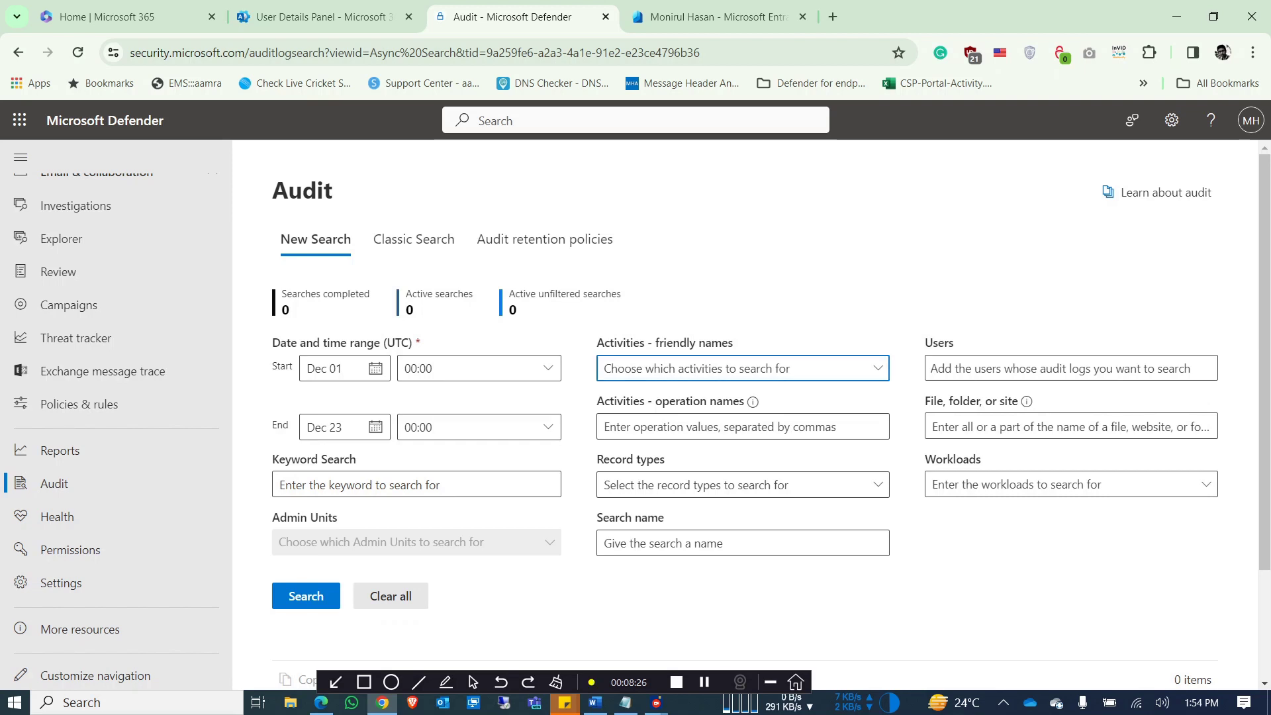
key(Return)
key(Escape)
key(Return)
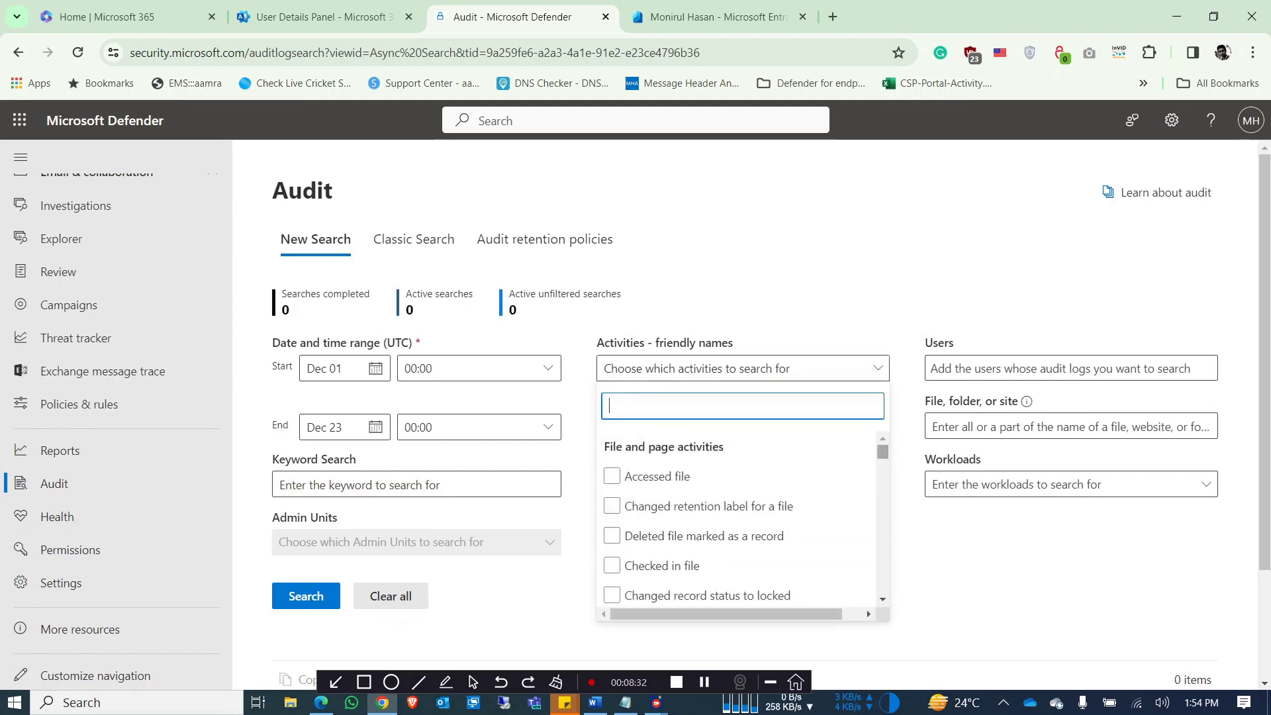
text(email)
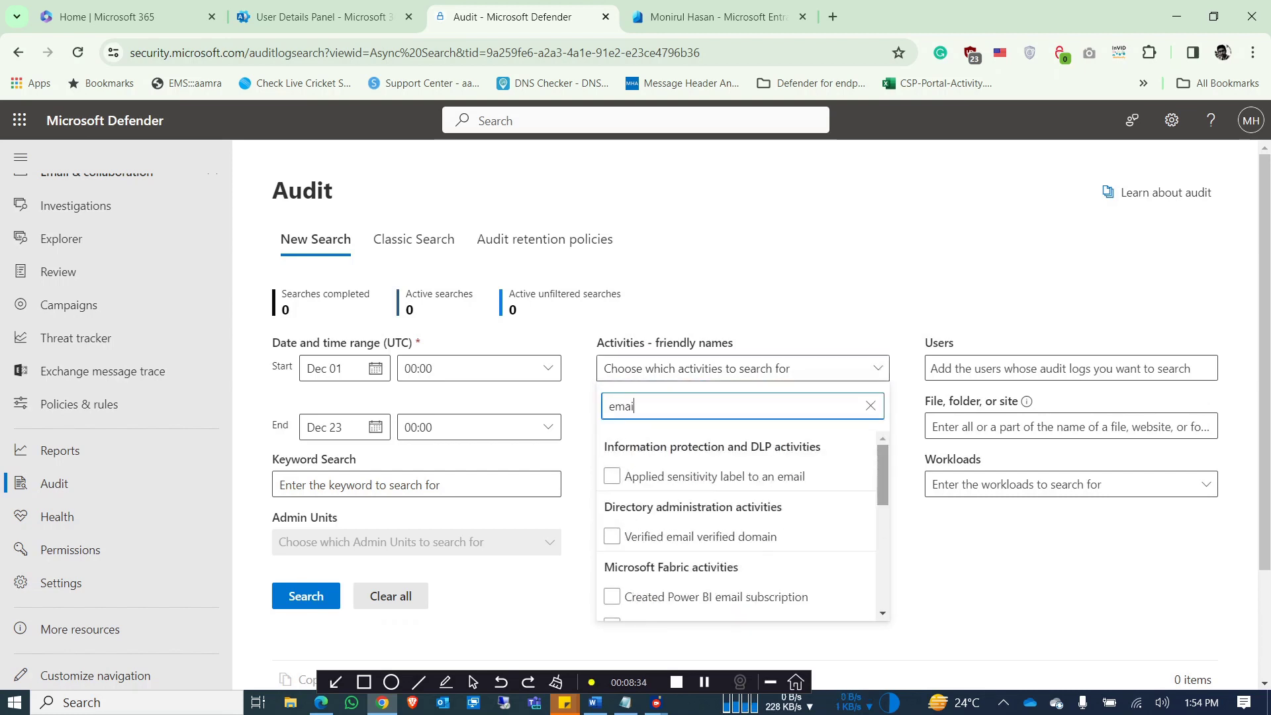
key(Down)
key(Return)
key(Down)
key(Down)
key(Down)
key(Down)
key(Down)
key(Down)
key(Down)
key(Down)
key(Down)
key(Down)
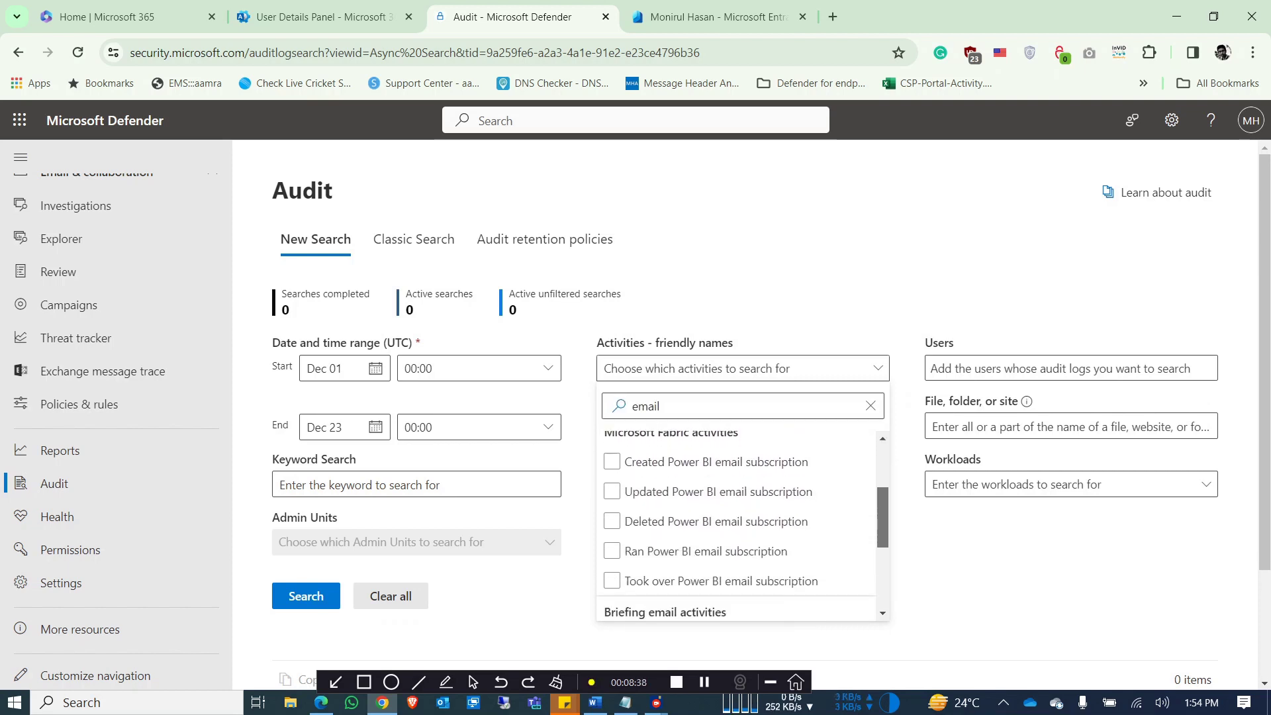
key(Down)
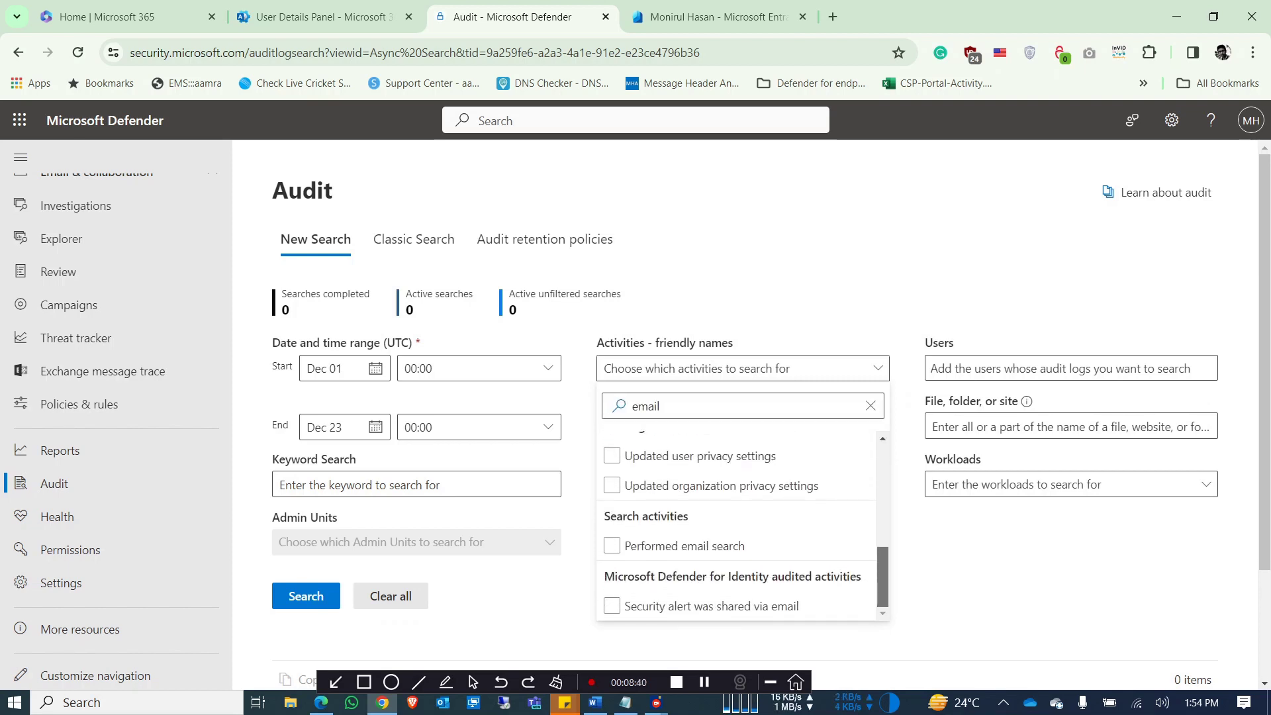
click(612, 485)
click(612, 485)
click(612, 546)
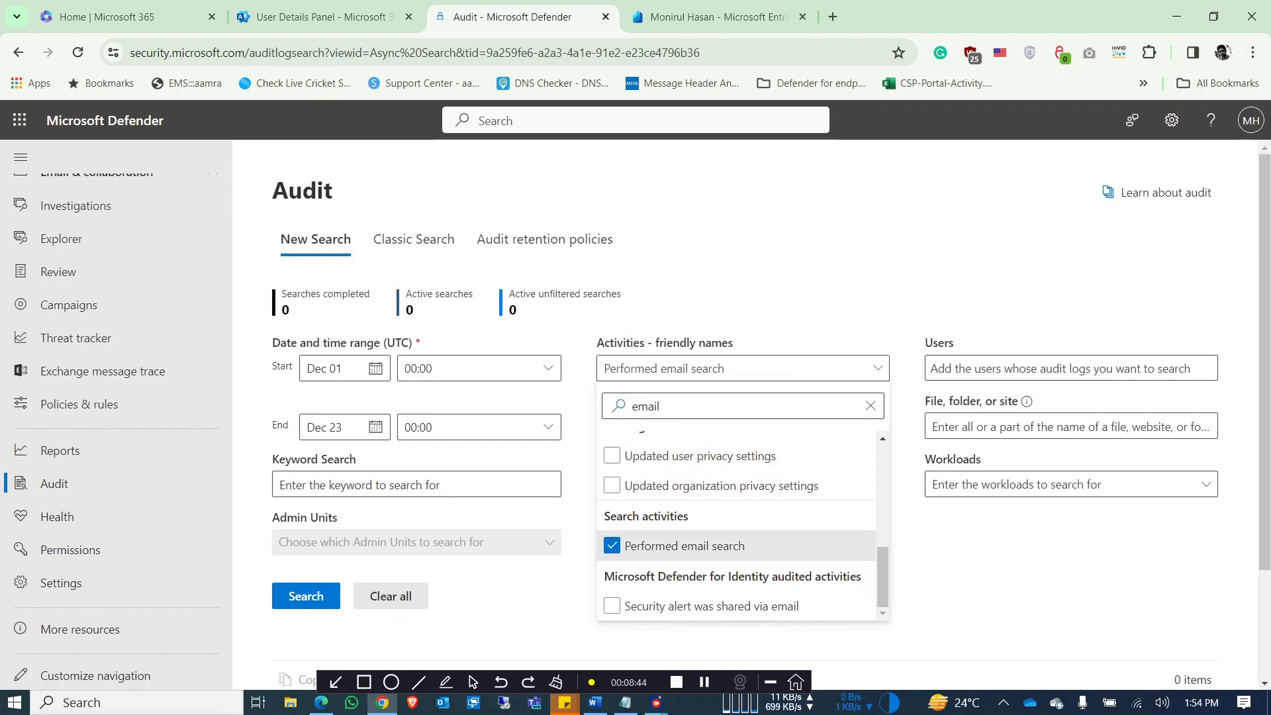
Step: Restrict the audit search to the affected user's account
click(1059, 368)
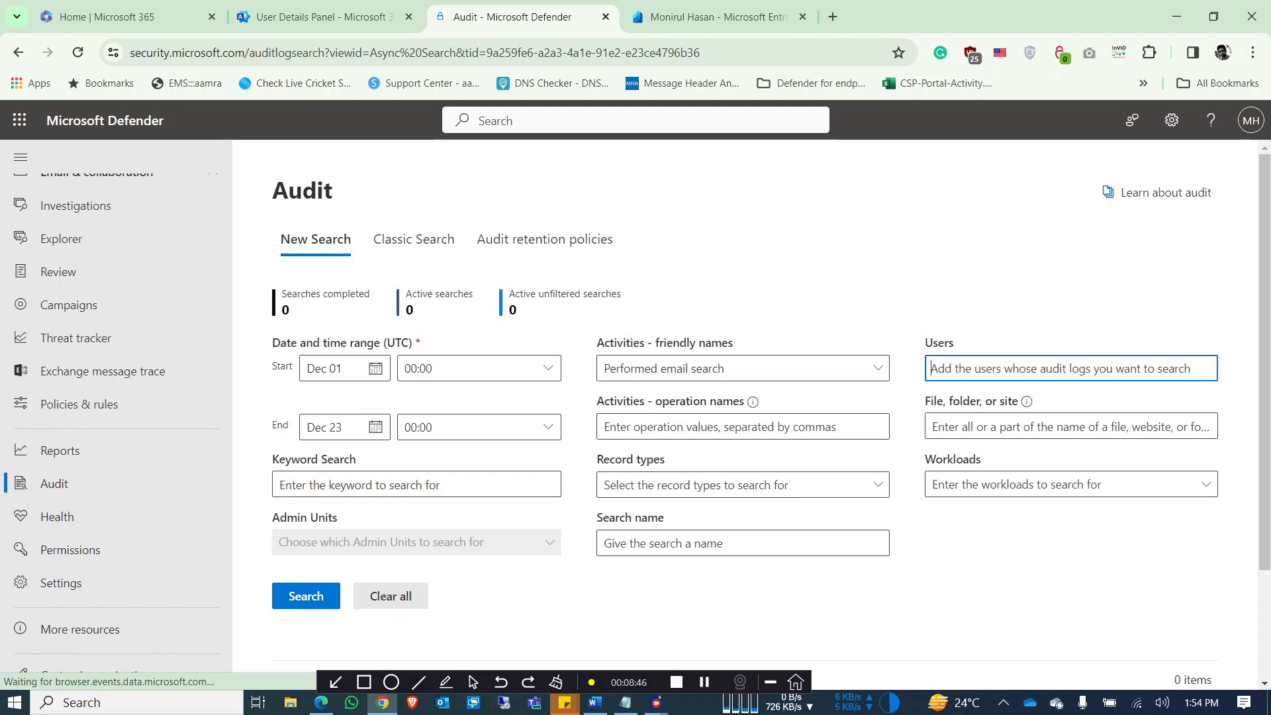
text(m)
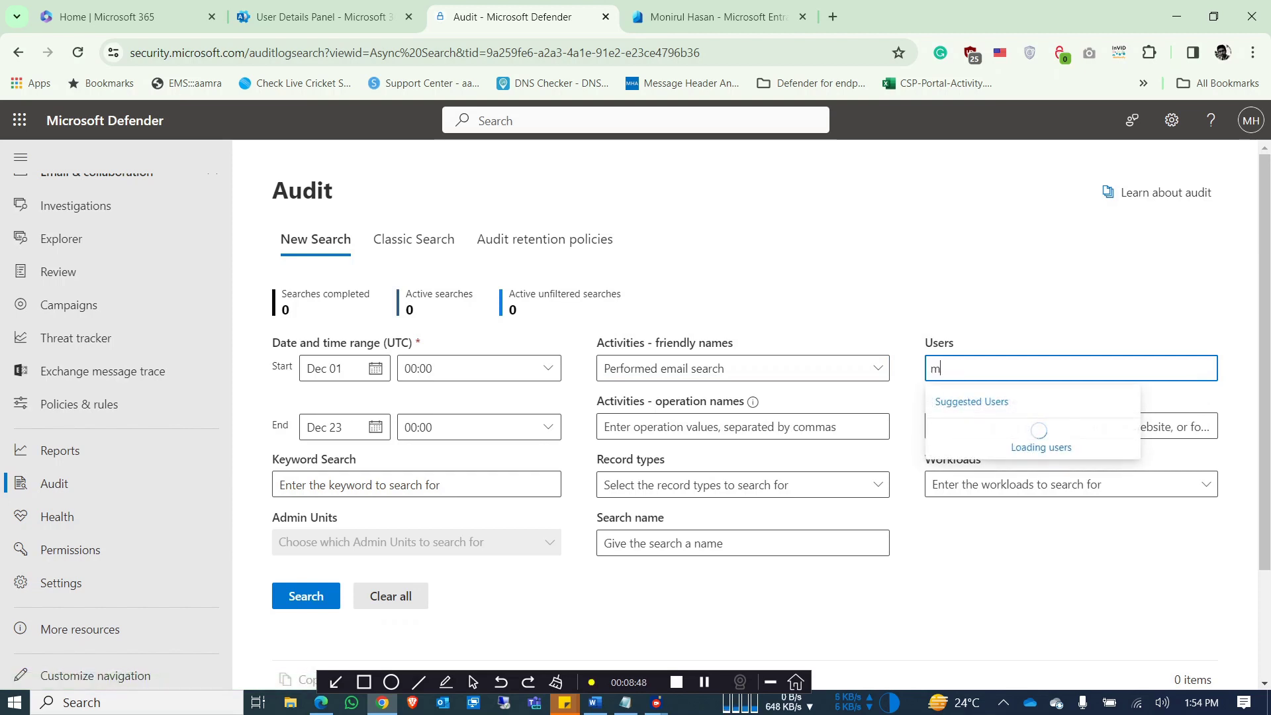
text(on)
click(1018, 472)
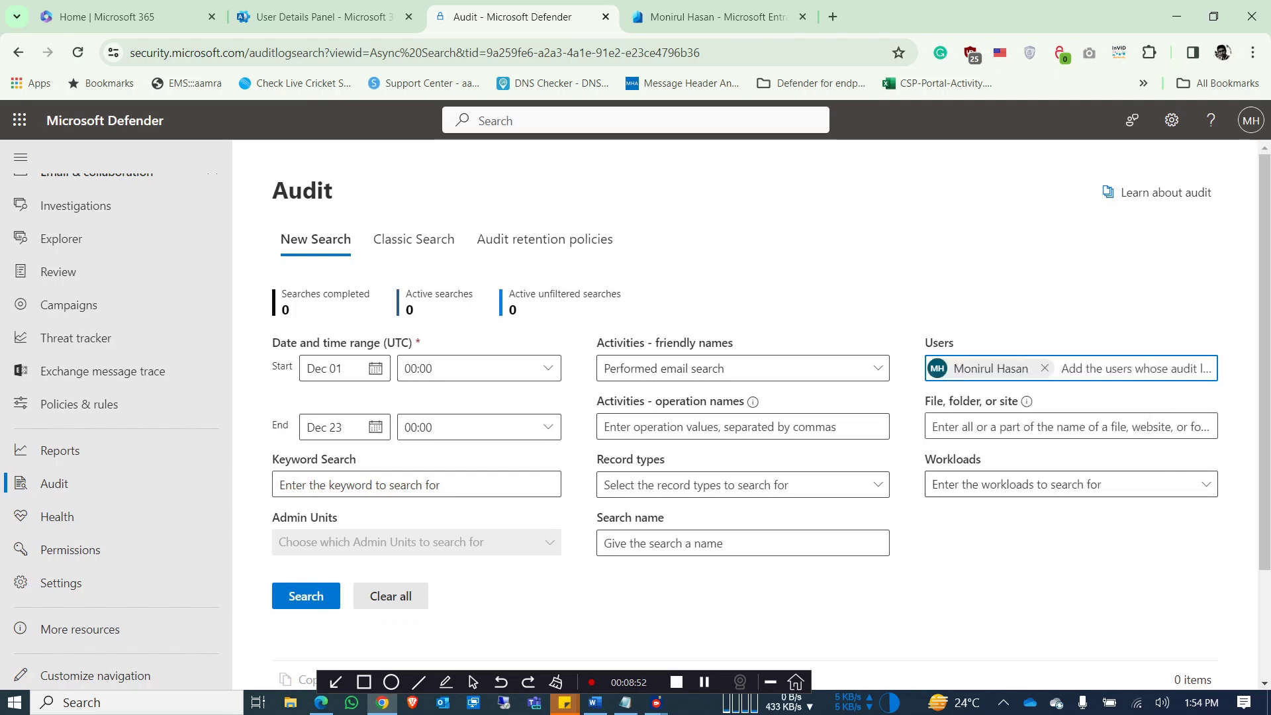
Step: Name the audit search "investigate", run it, and check its entry in the search list
scroll(772, 419, down, 1)
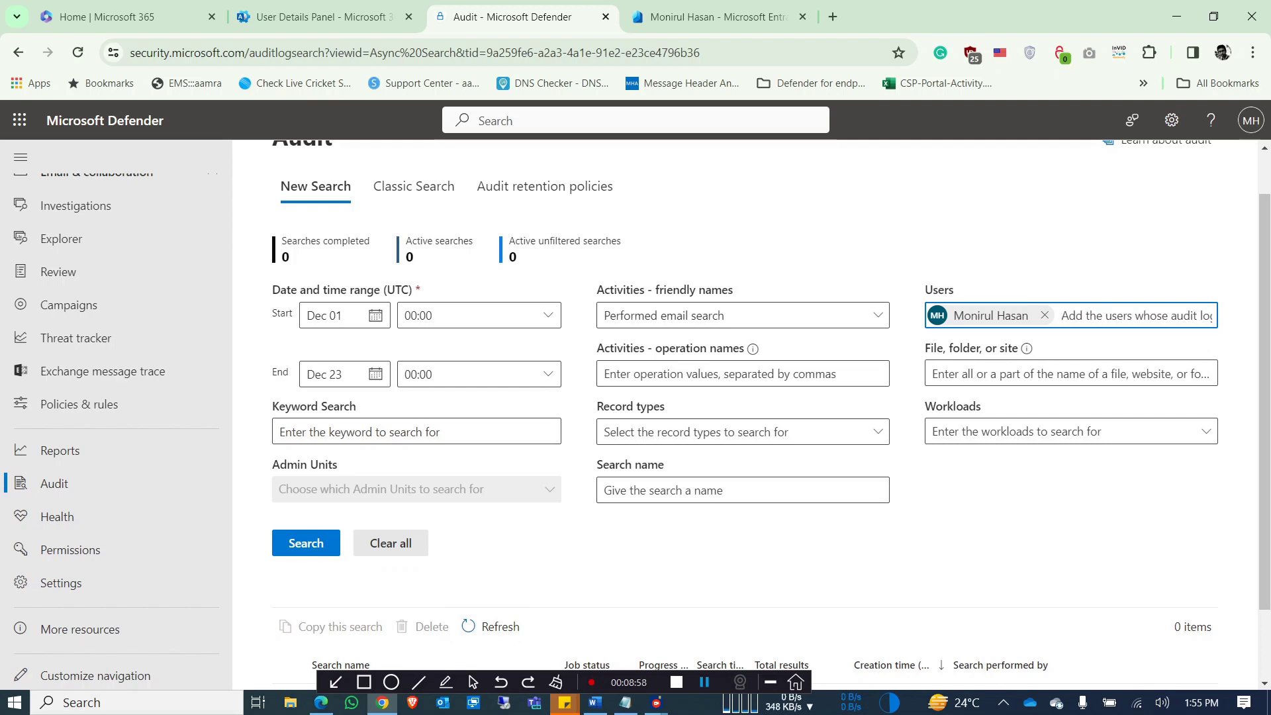
click(742, 490)
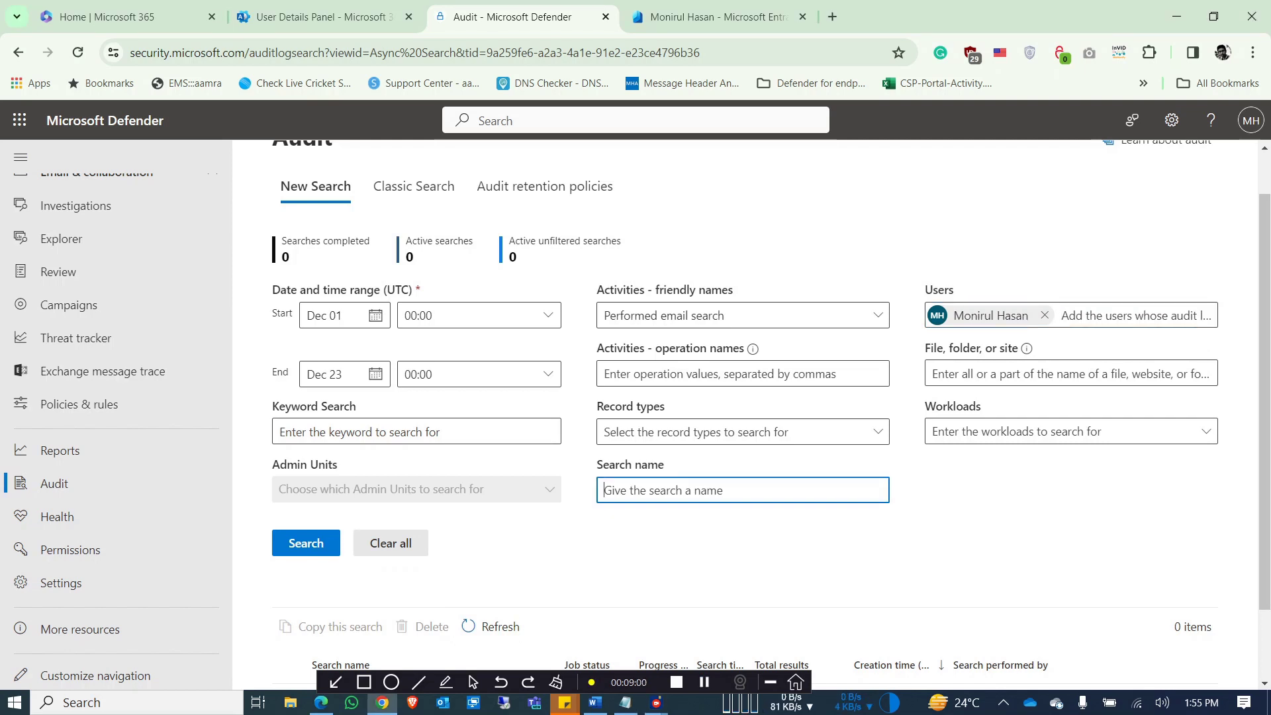
text(investigate)
key(Return)
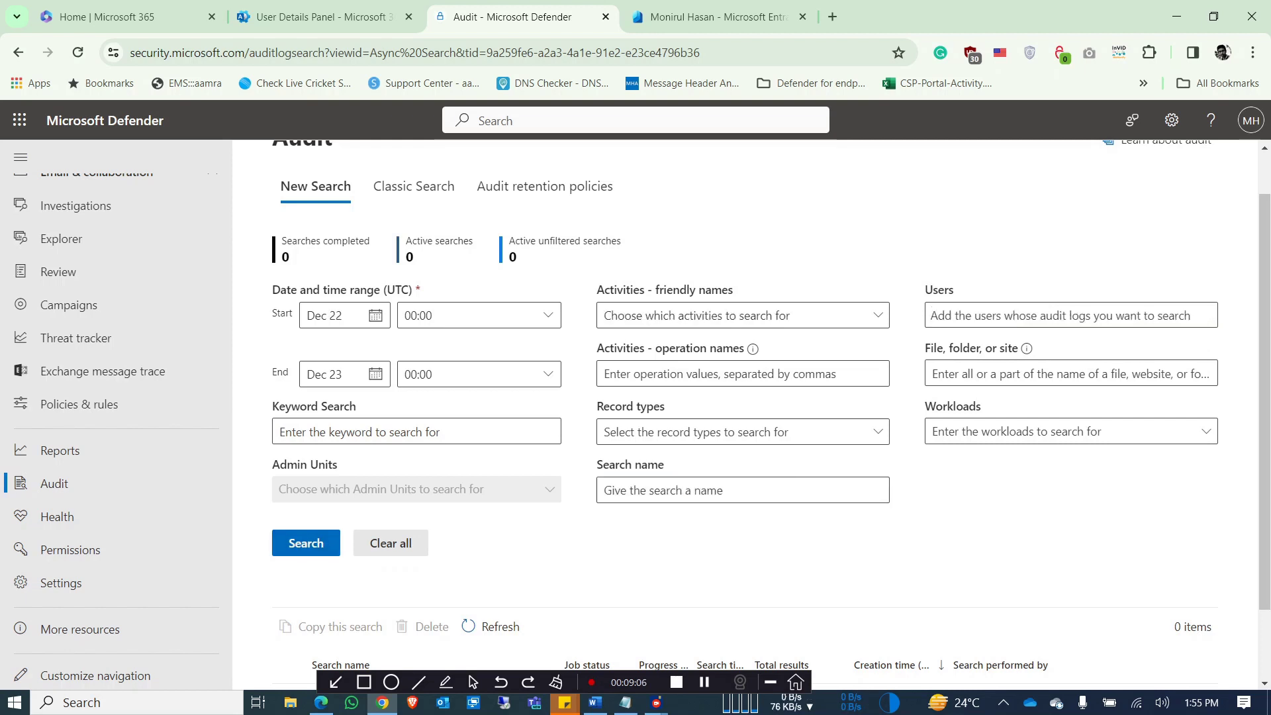
scroll(771, 410, down, 2)
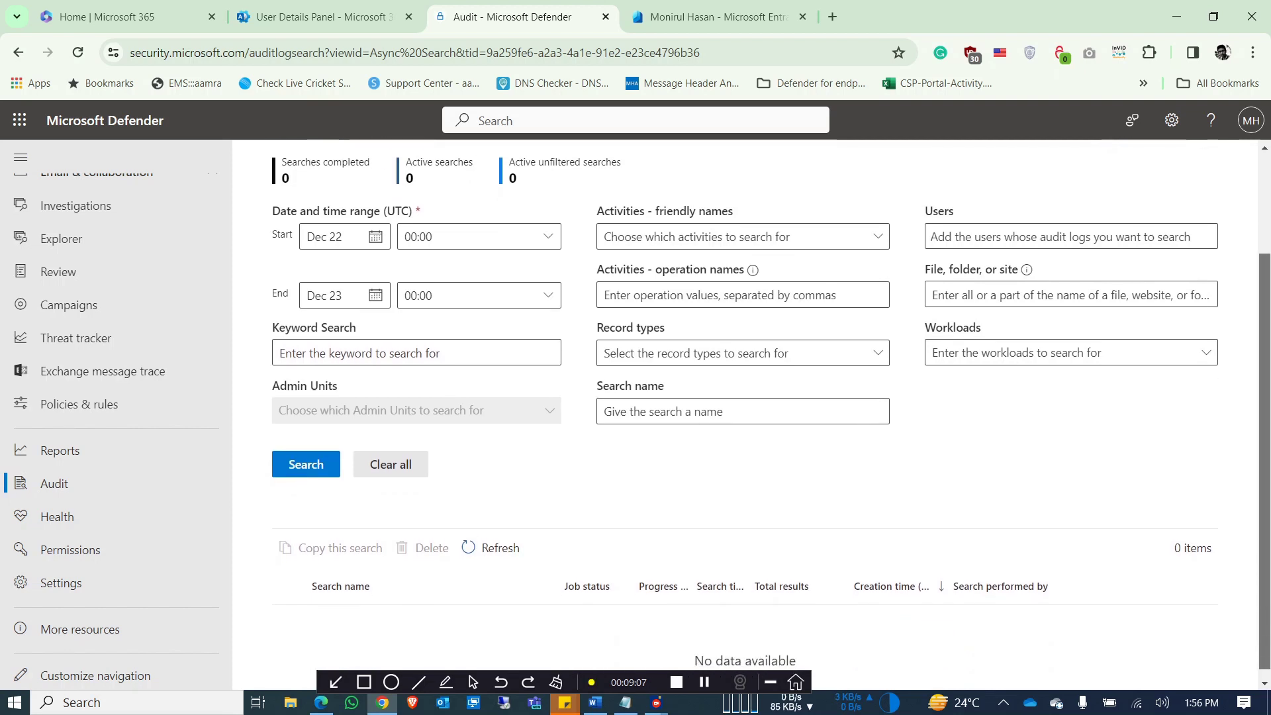
scroll(771, 410, up, 2)
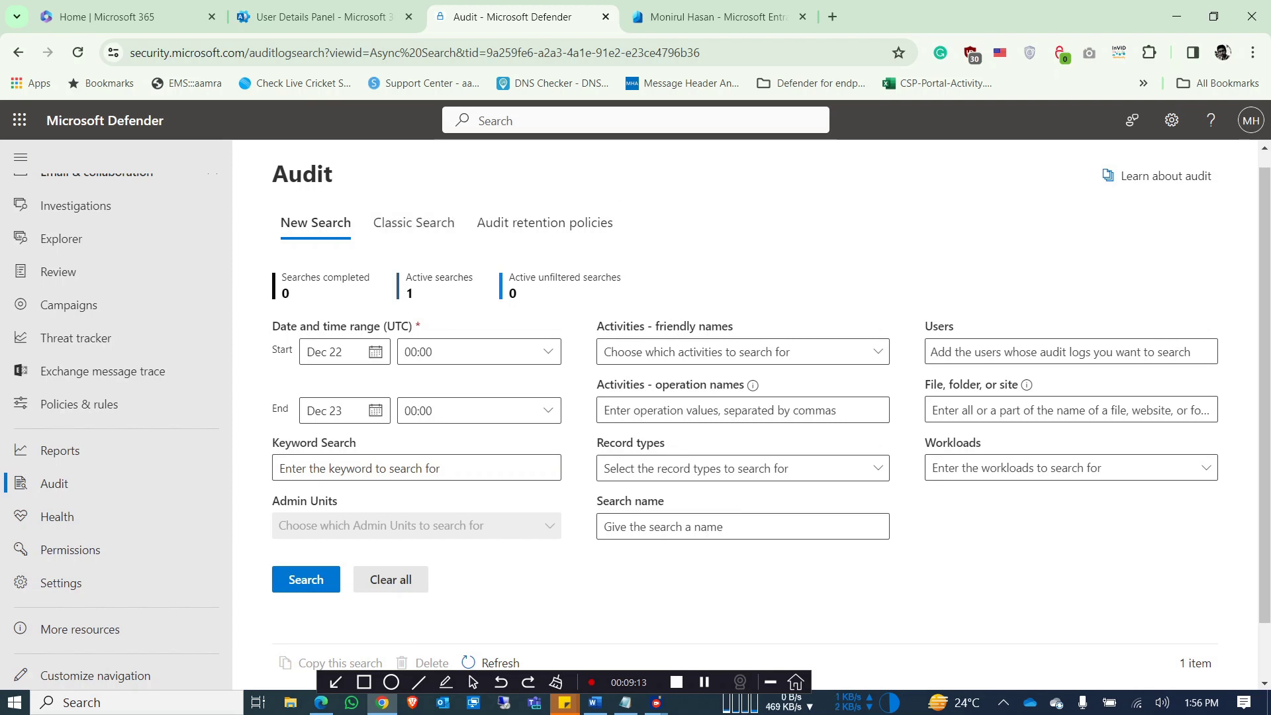
scroll(772, 421, down, 1)
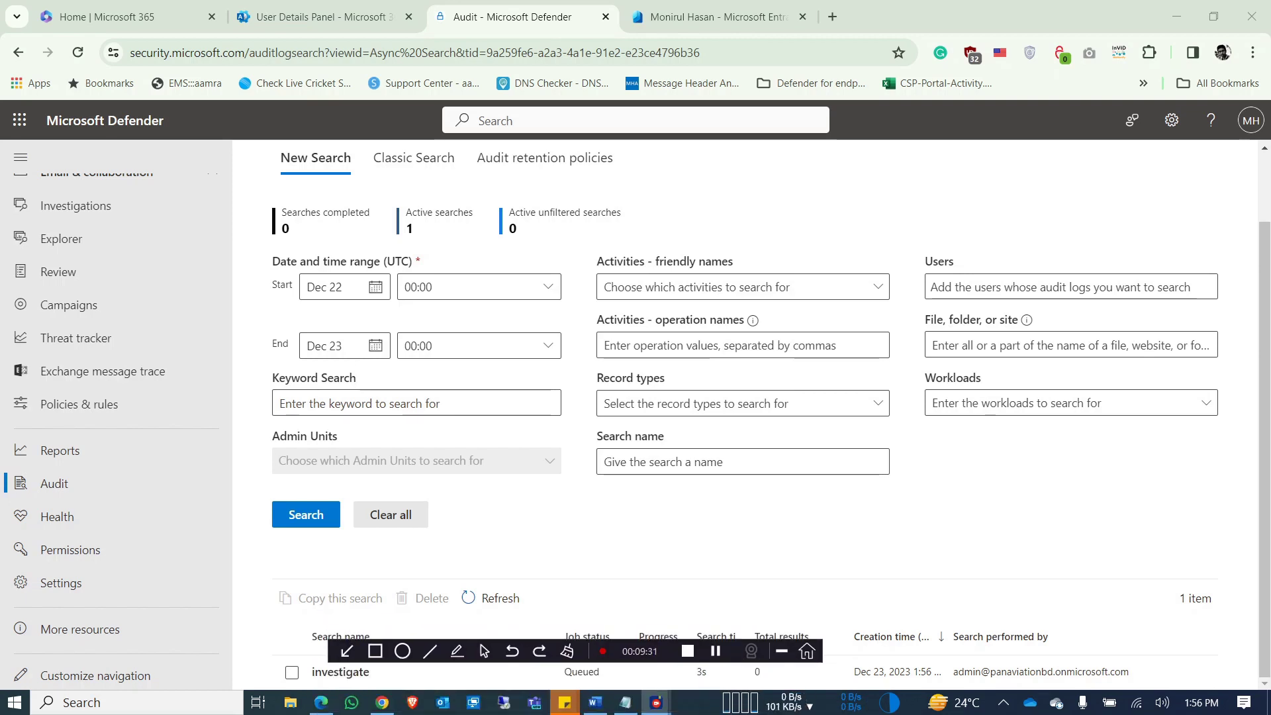
Step: Switch to the Word checklist and highlight item 8, "REVIEW AUDIT LOGS FOR ANY OTHER UNUSUAL ACTIVITY", in bright green
key(alt+Tab)
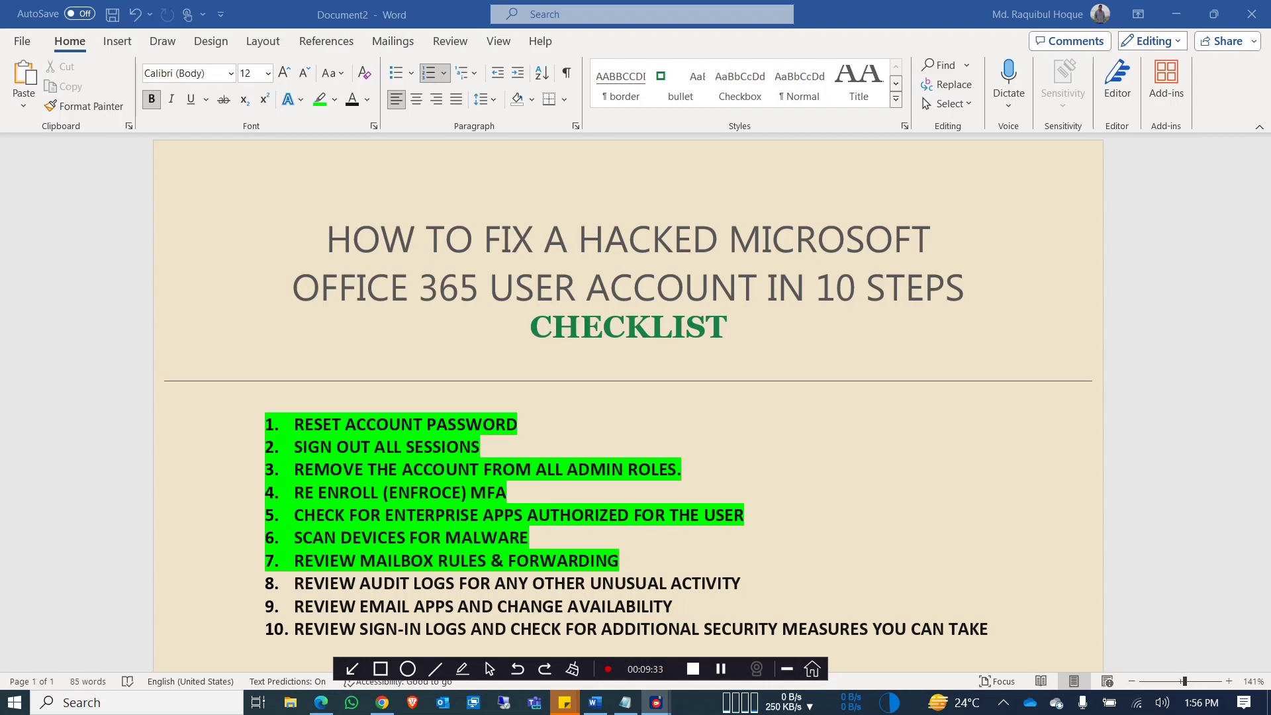
key(End)
key(shift+Home)
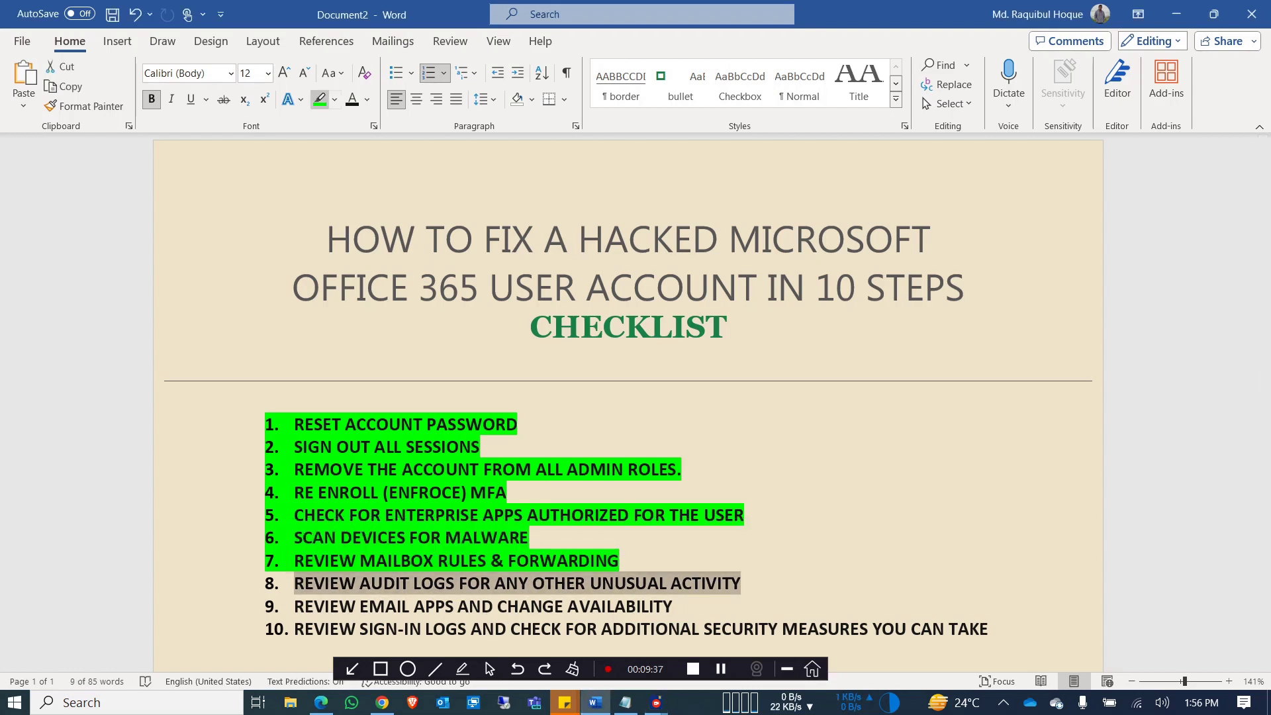
click(320, 98)
key(Left)
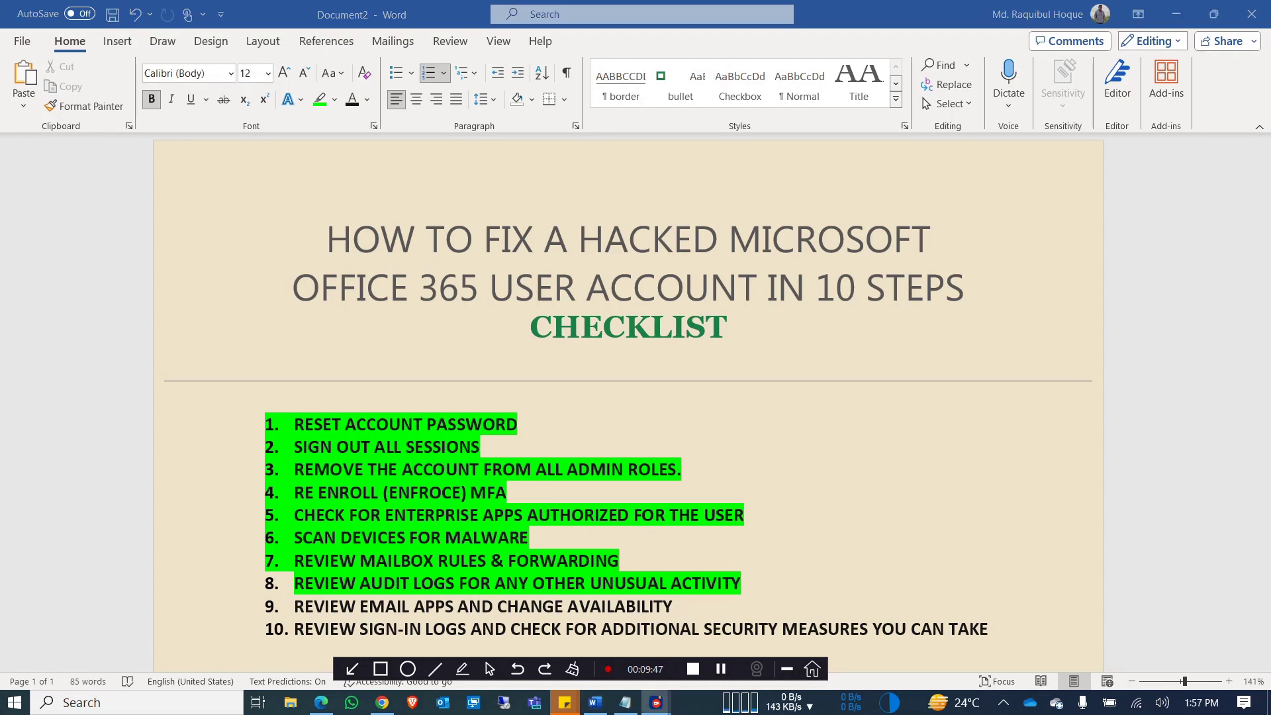
Step: Switch to the Microsoft 365 admin center in Chrome and open the email apps settings for the affected user's mailbox
click(382, 703)
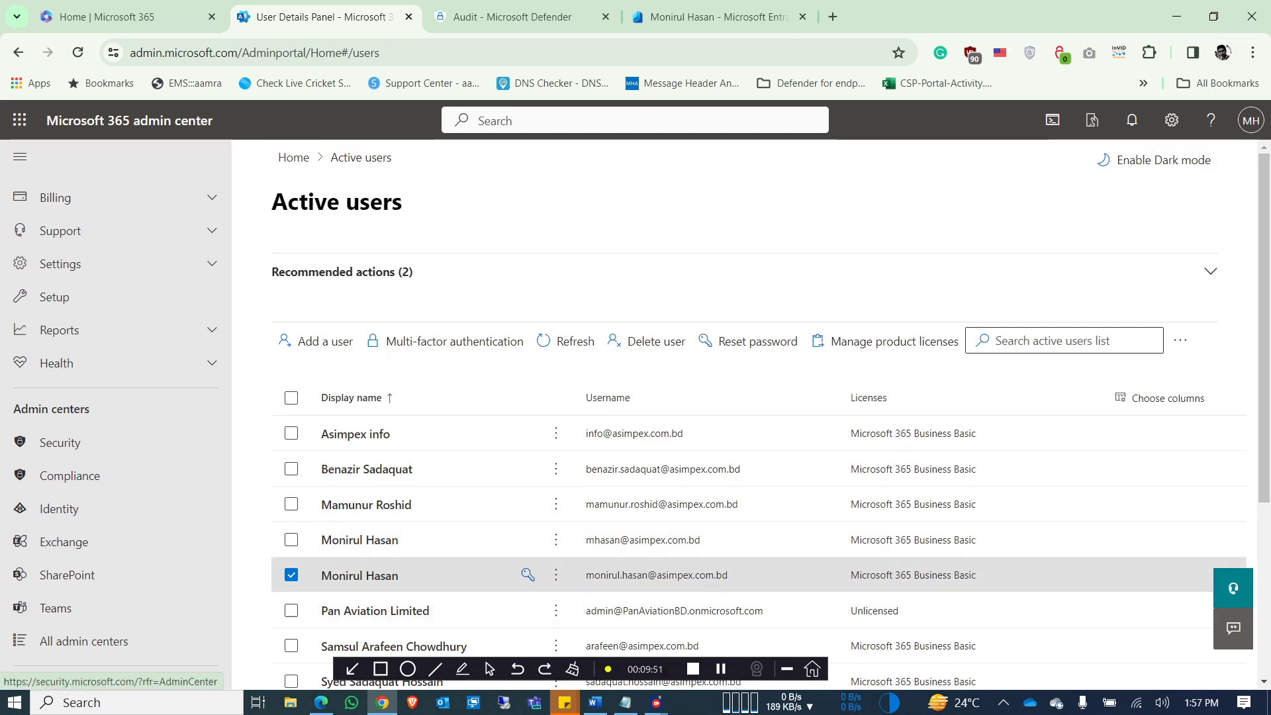
click(360, 575)
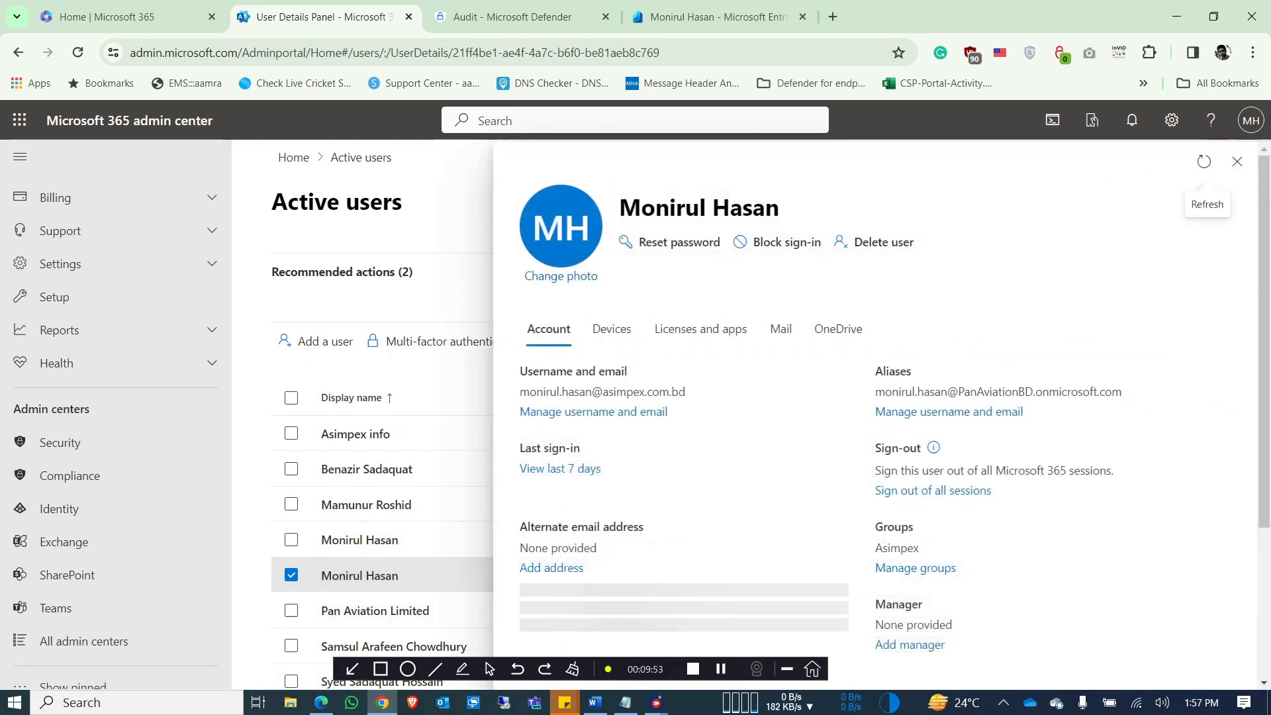
click(781, 329)
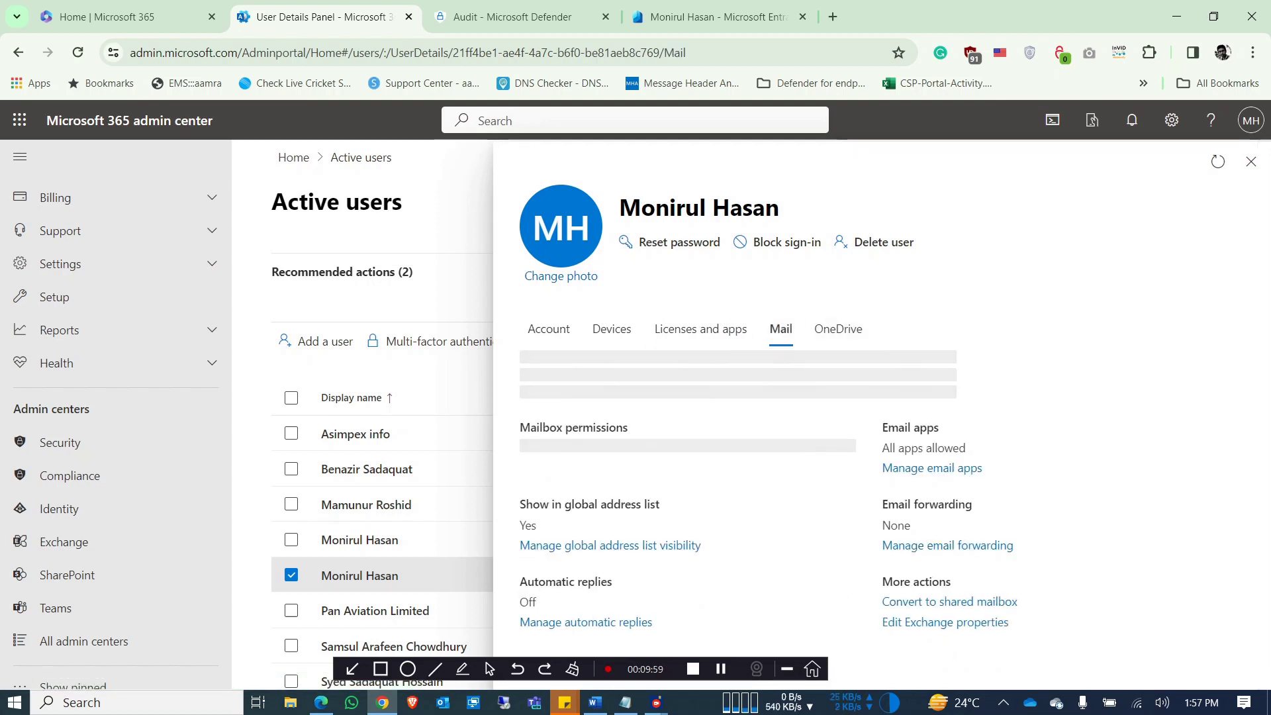
click(925, 516)
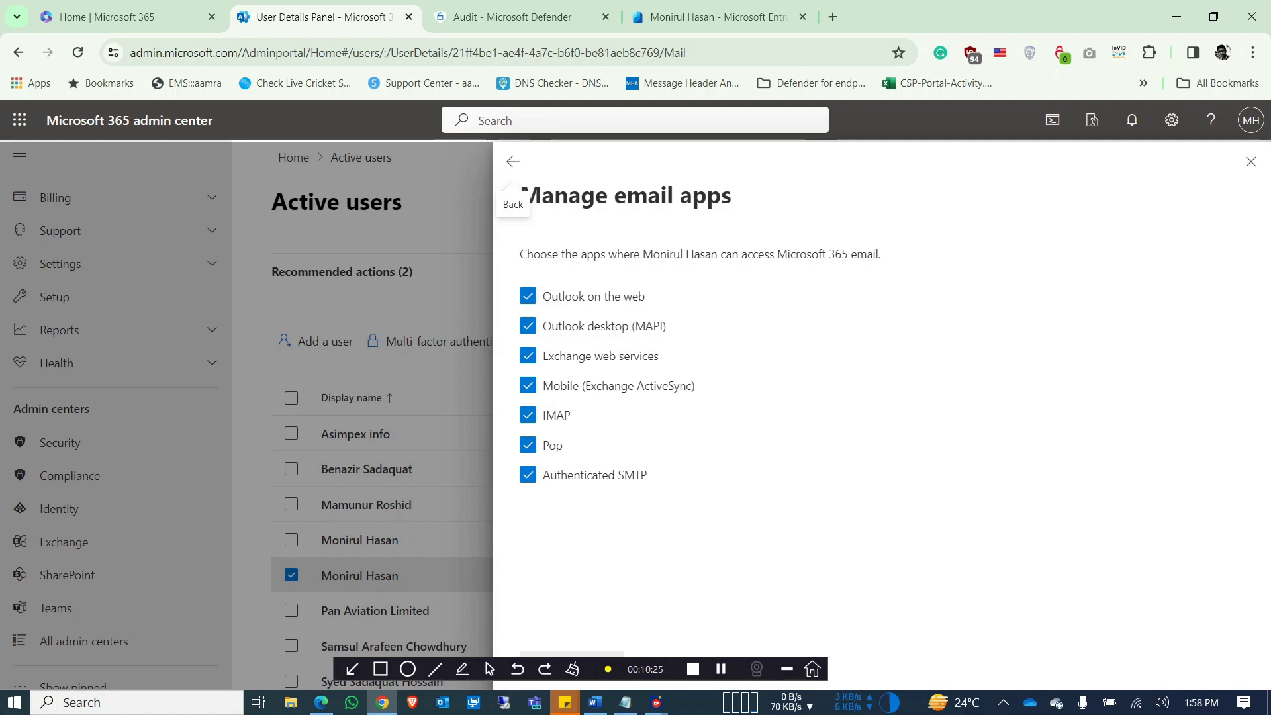
Step: Try limiting the user's email access to Outlook on the web by disabling every other email app, and close the settings without saving
click(528, 445)
click(528, 415)
click(528, 385)
click(528, 355)
click(528, 326)
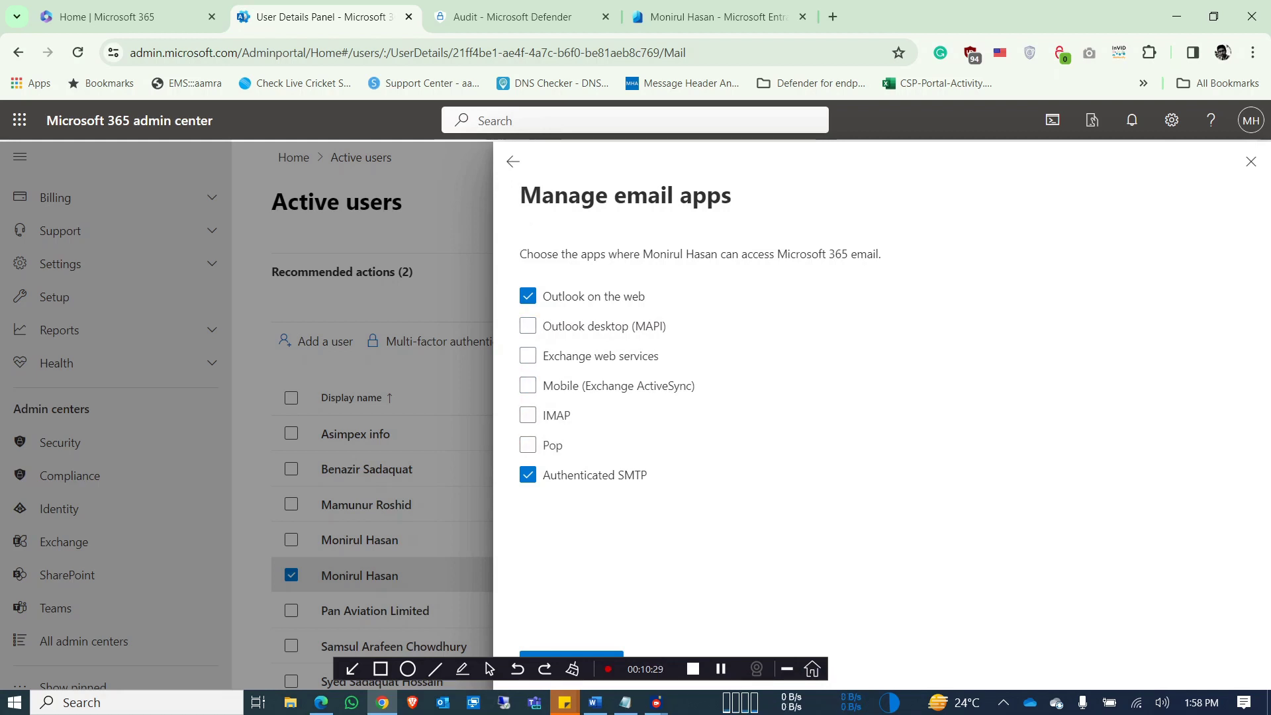
click(528, 474)
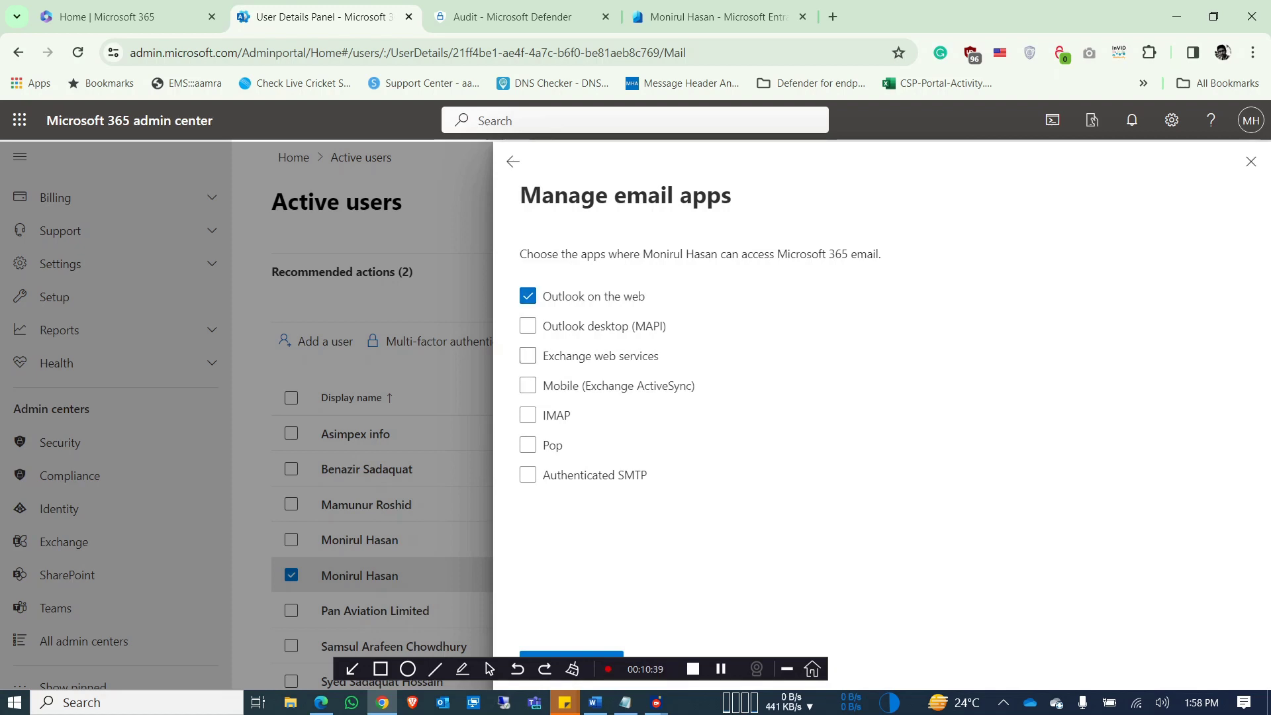
click(528, 445)
click(527, 445)
click(527, 415)
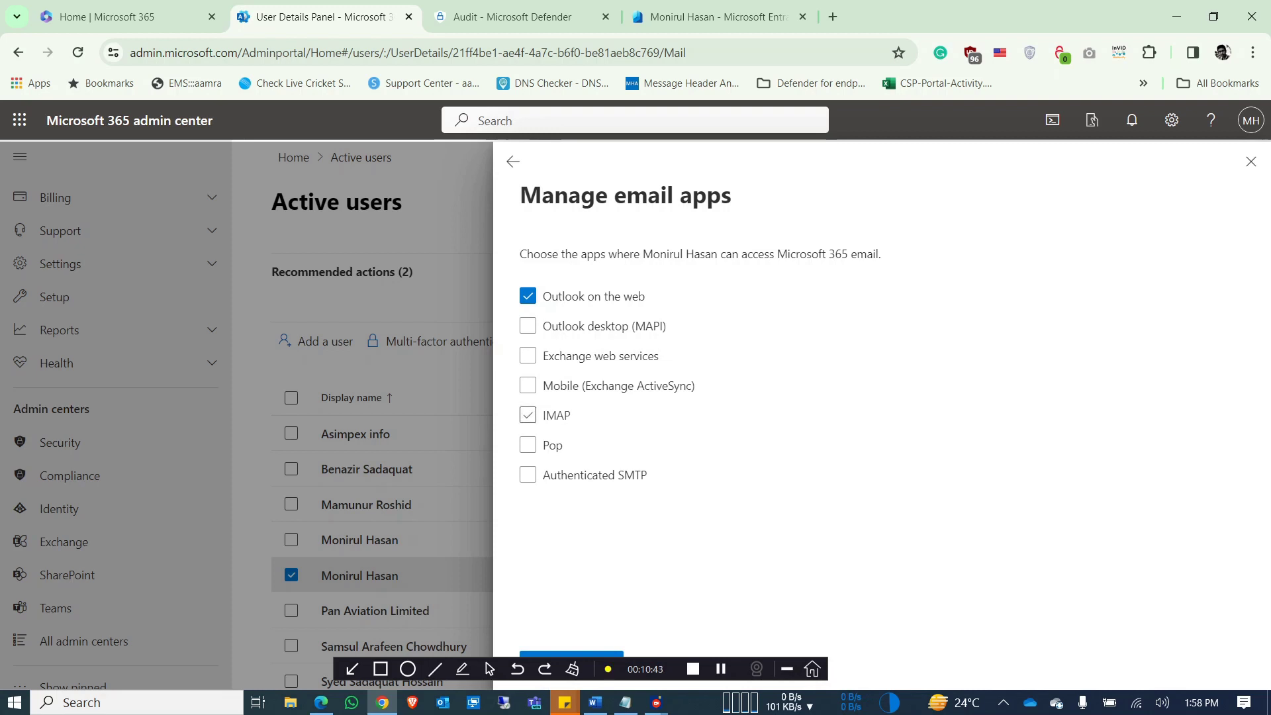
click(528, 415)
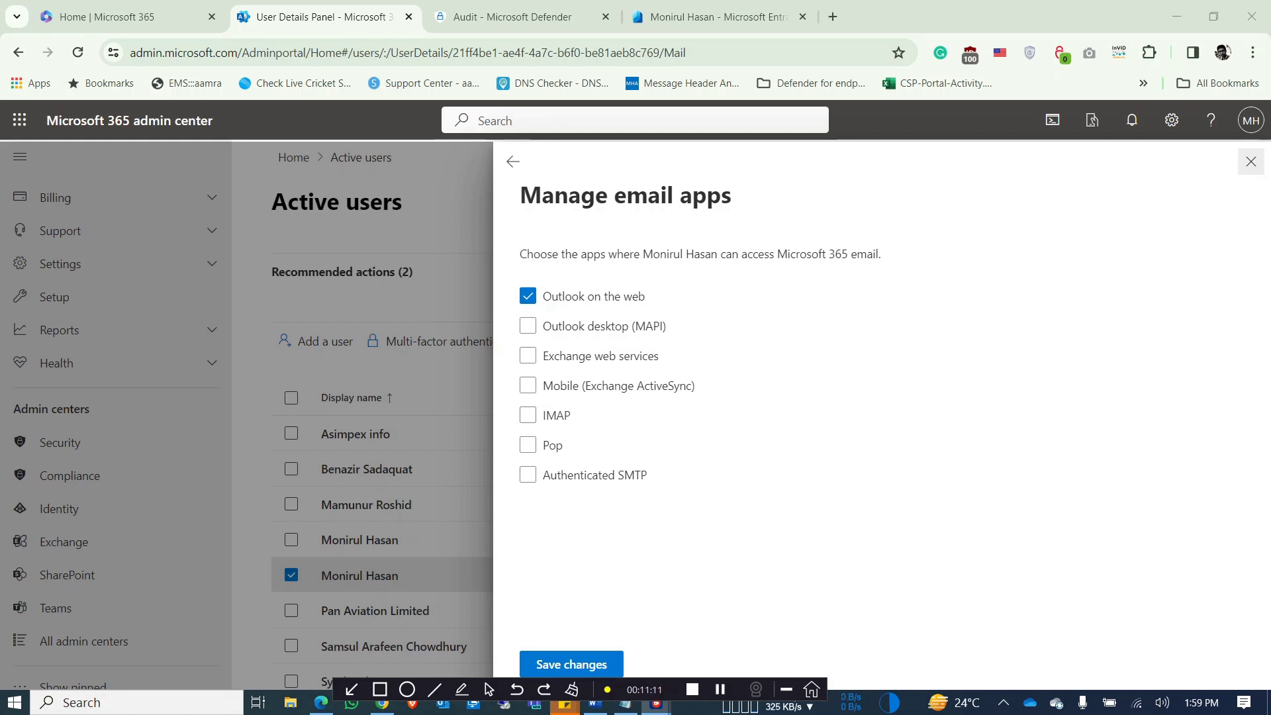
click(1250, 162)
Step: Switch to the Word checklist and highlight item 9, "REVIEW EMAIL APPS AND CHANGE AVAILABILITY", in bright green
click(595, 703)
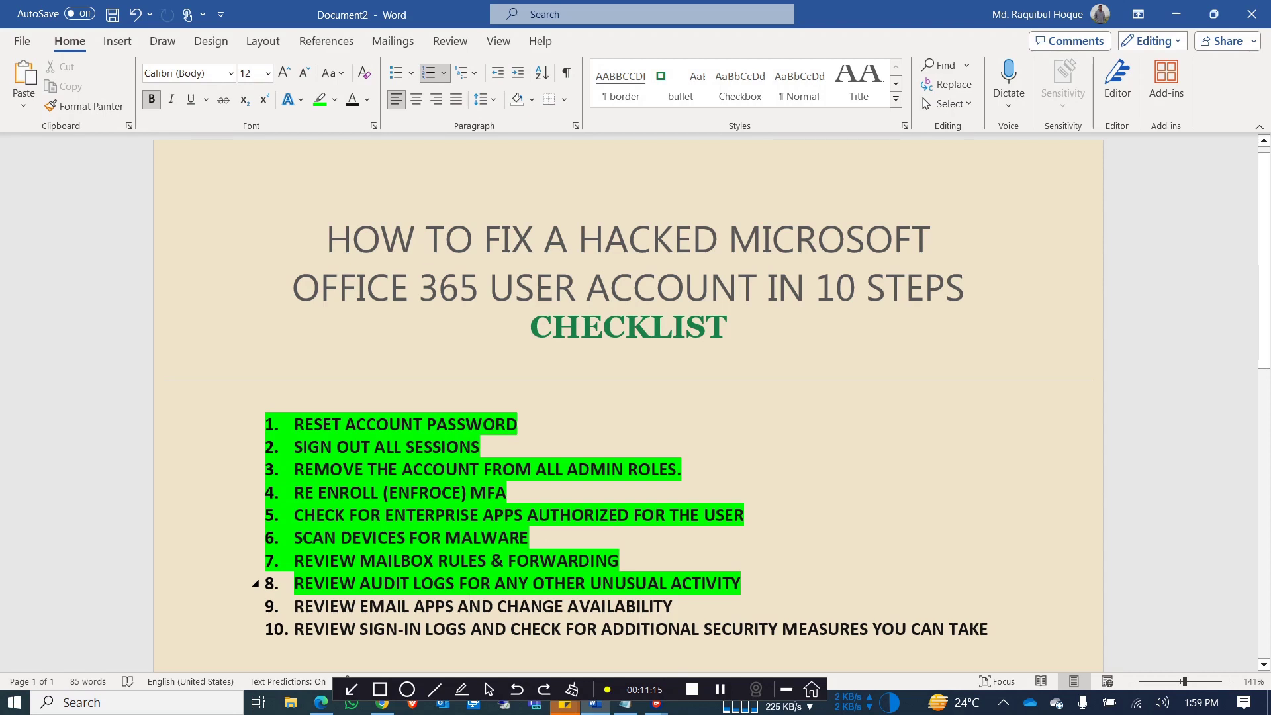
drag(682, 606, 294, 583)
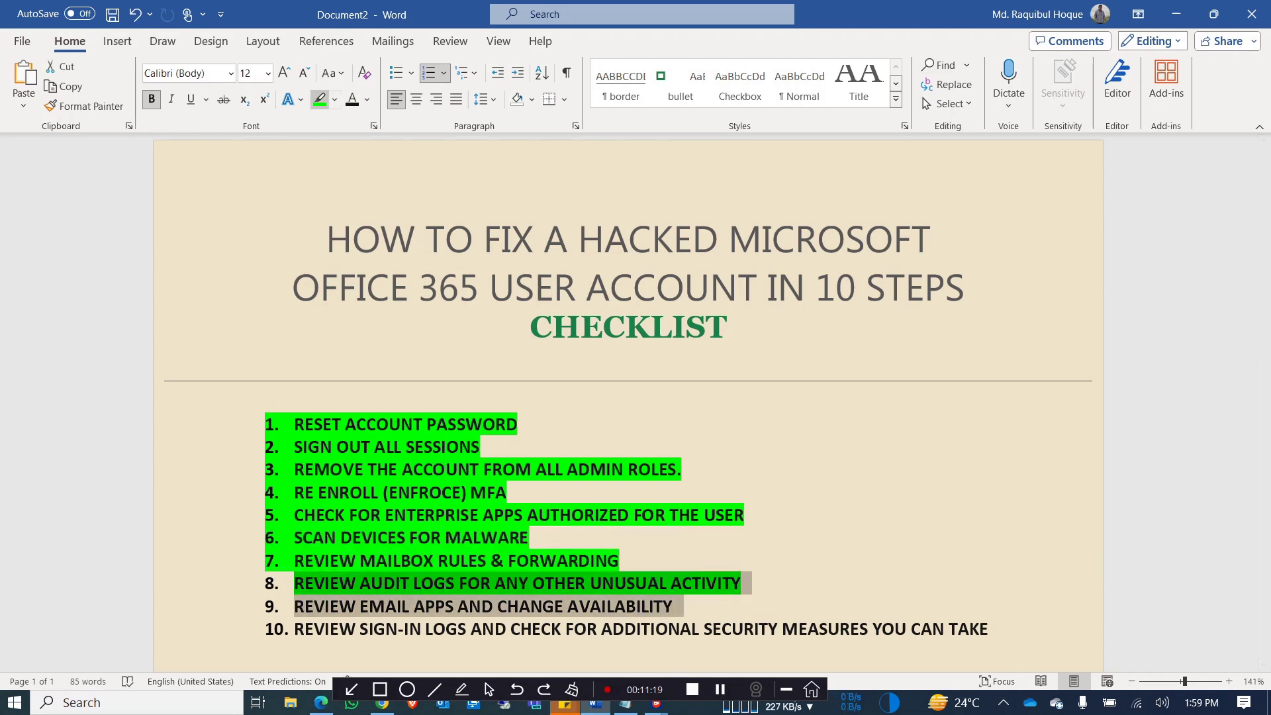
click(320, 100)
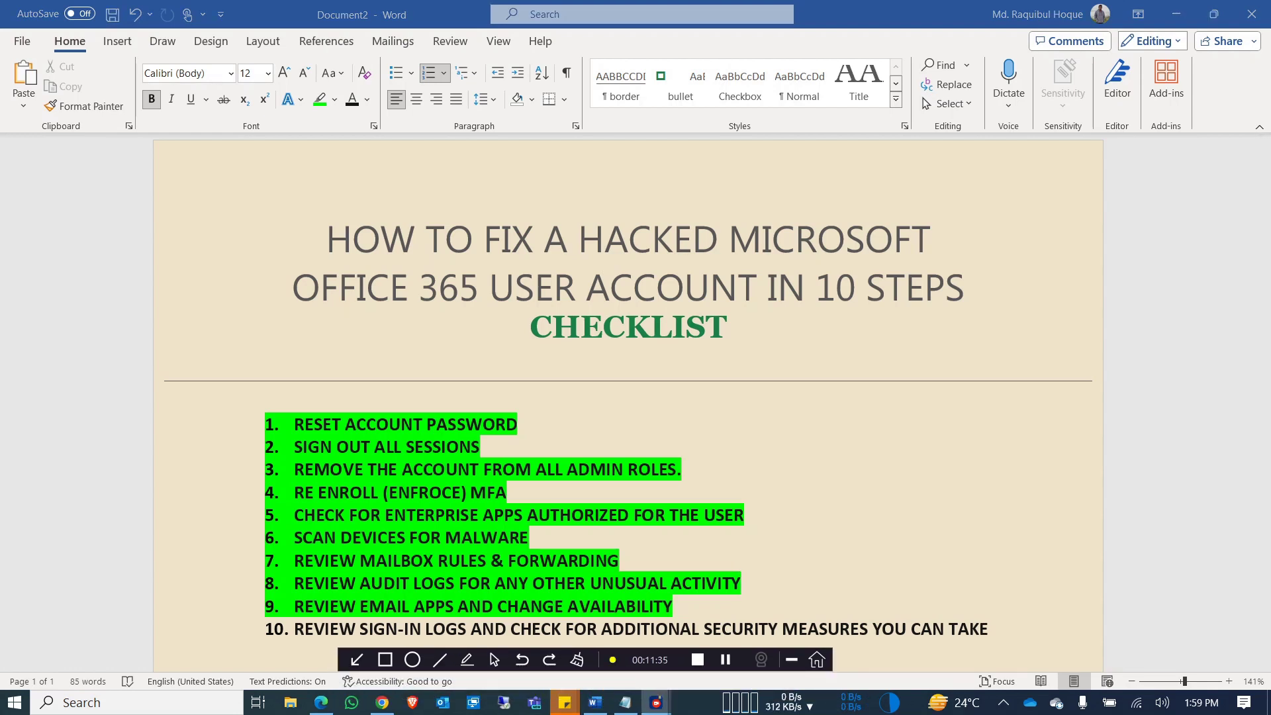
Step: Switch to the Microsoft Entra admin center in Chrome and open the affected user's sign-in logs from the list of all users
click(383, 702)
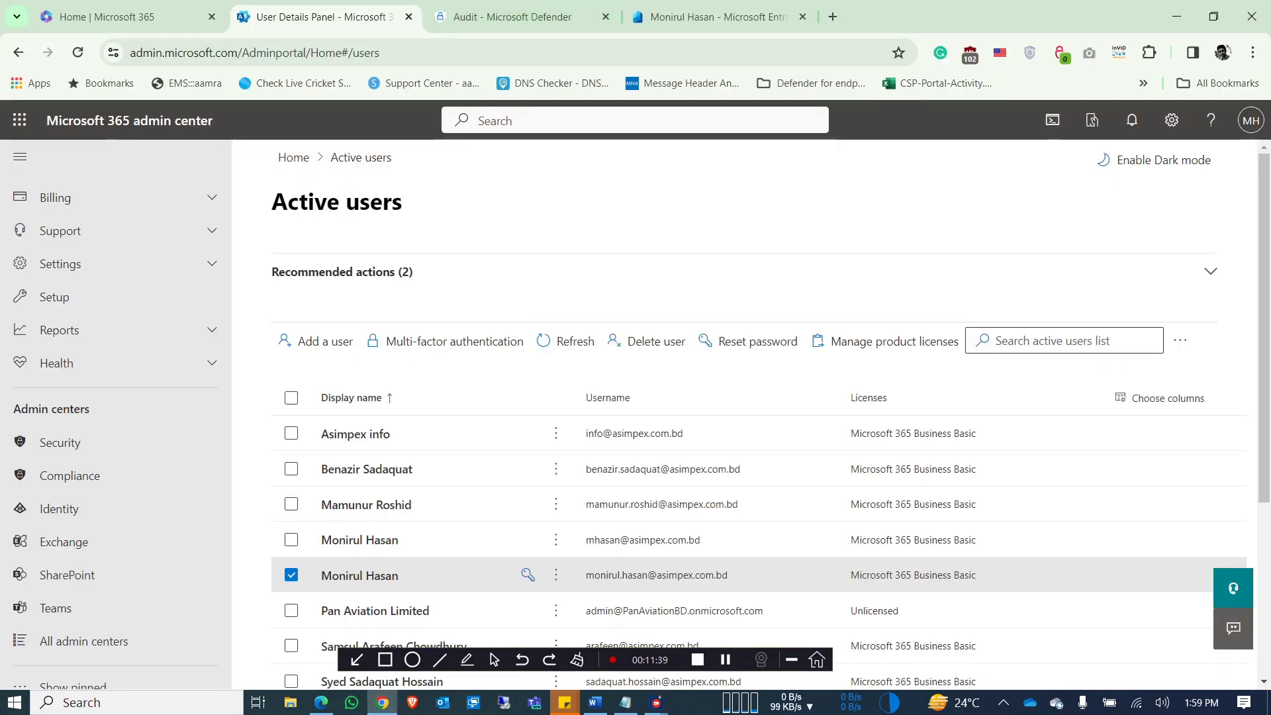
click(715, 17)
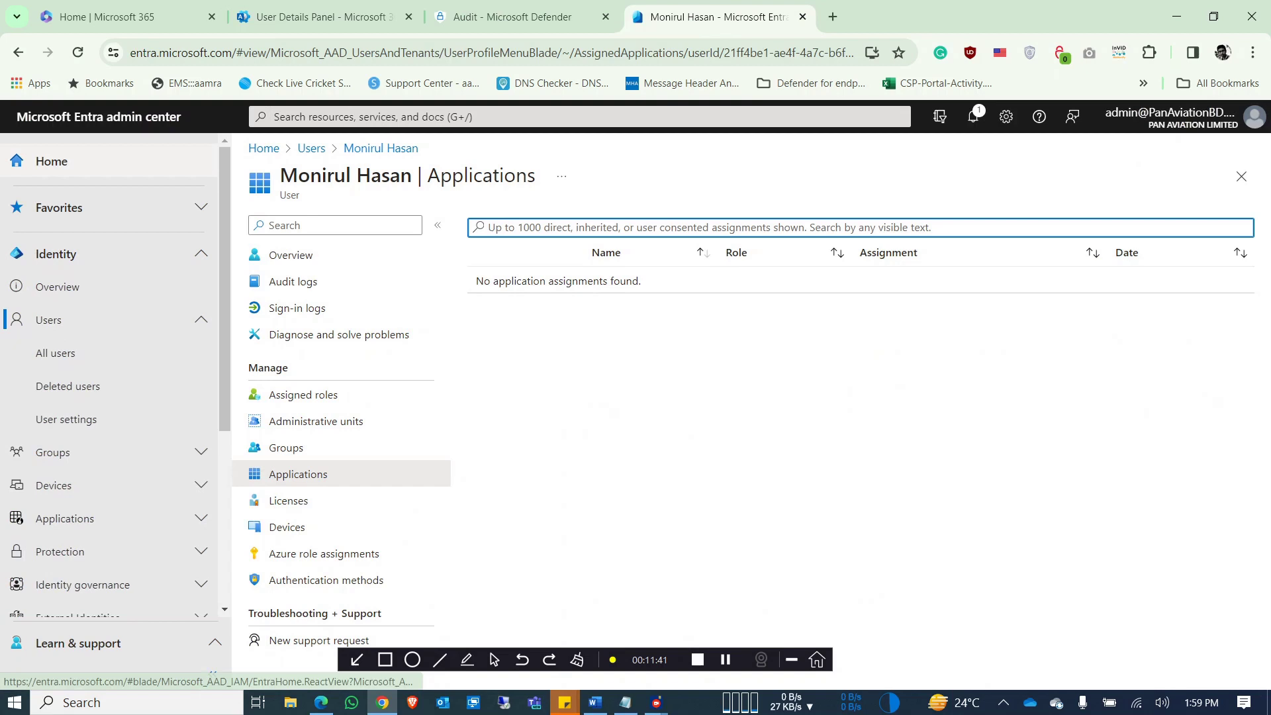
click(200, 320)
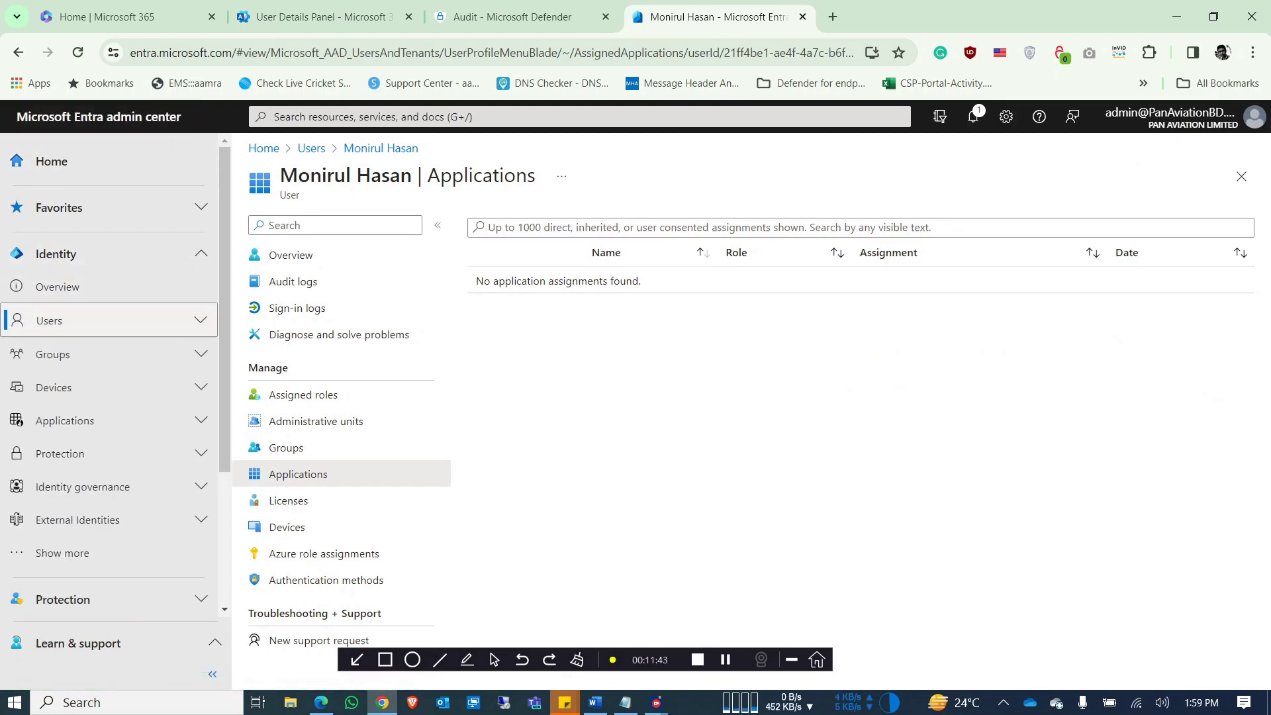
click(48, 319)
click(55, 352)
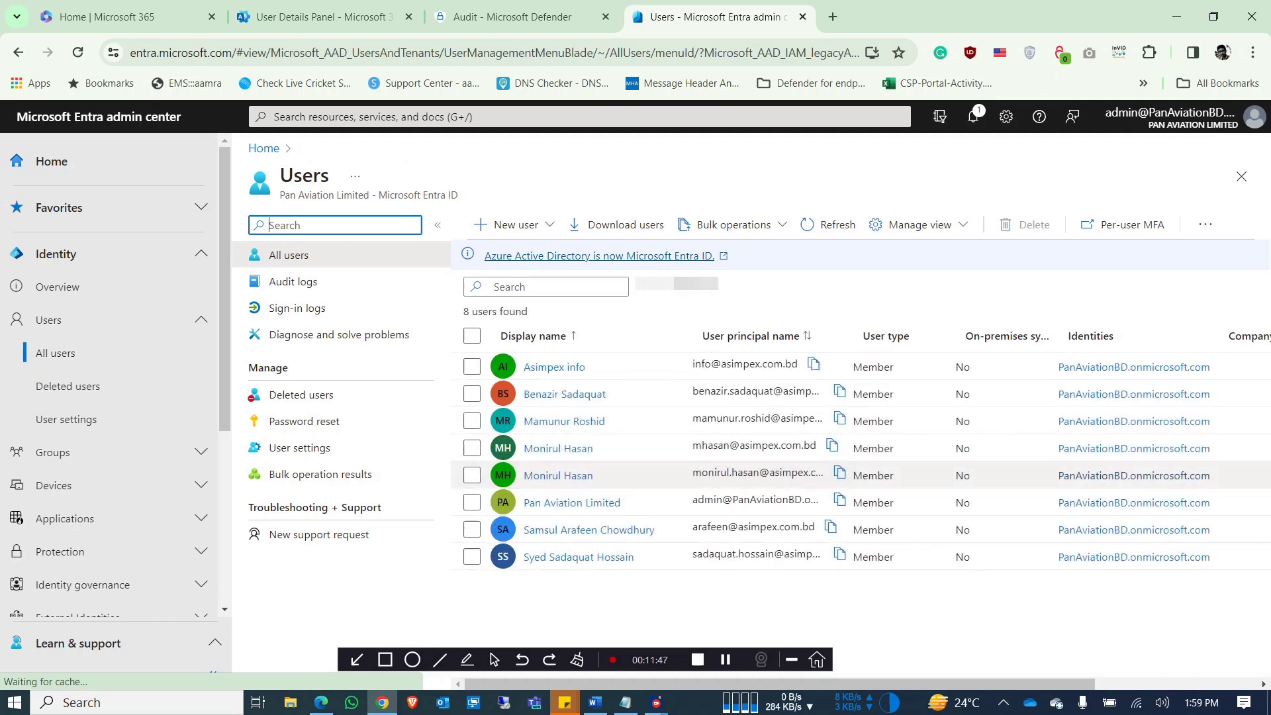
click(558, 475)
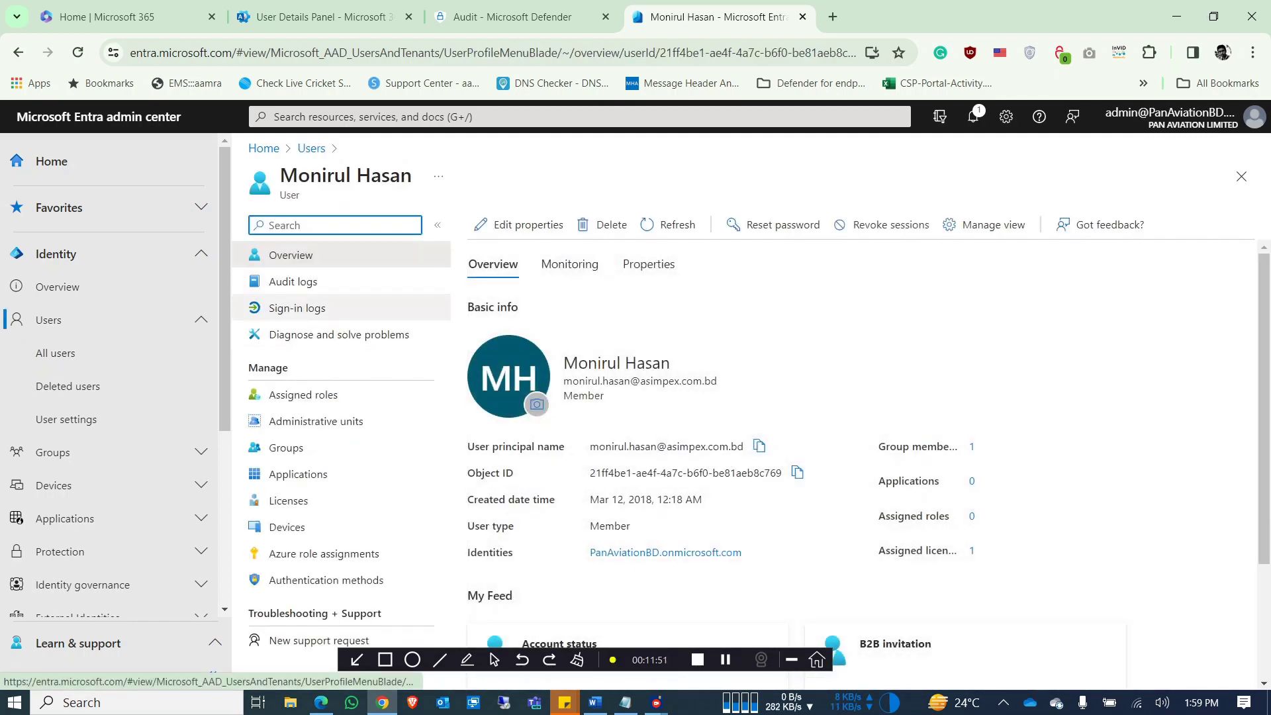
click(297, 308)
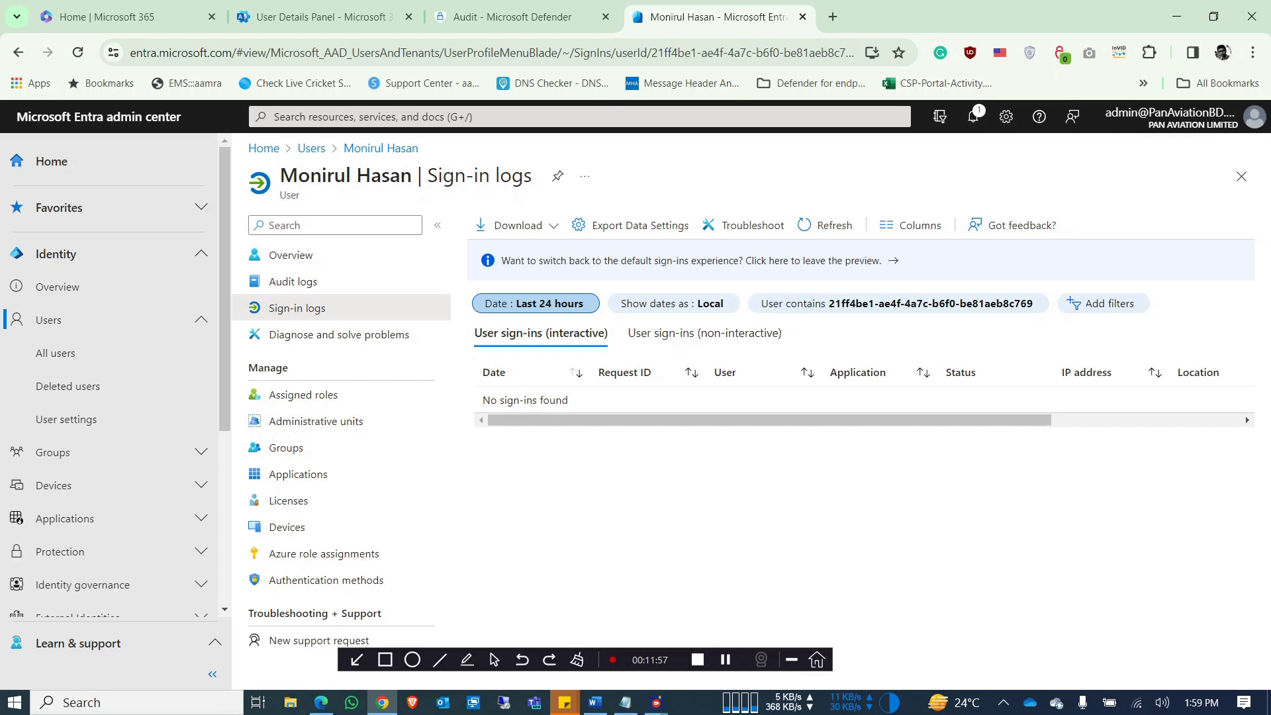
Step: Set the date filter of the affected user's sign-in logs to the last 7 days
click(535, 303)
click(498, 365)
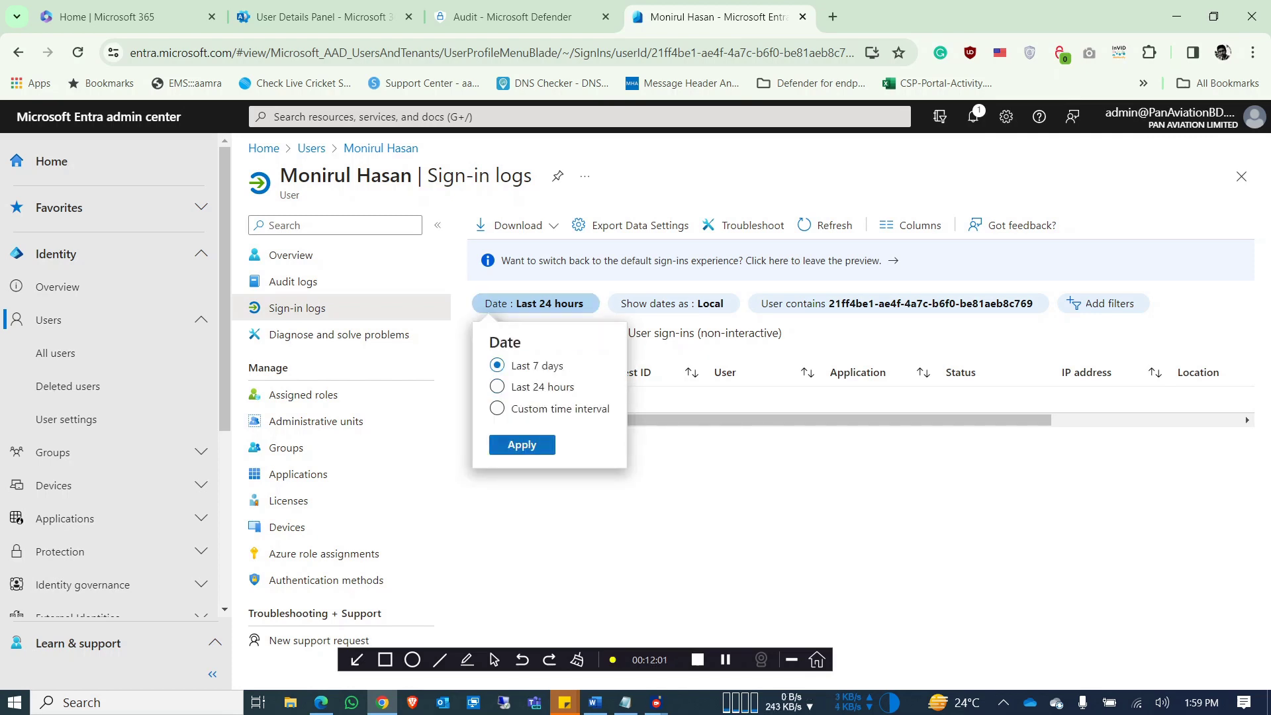
click(522, 445)
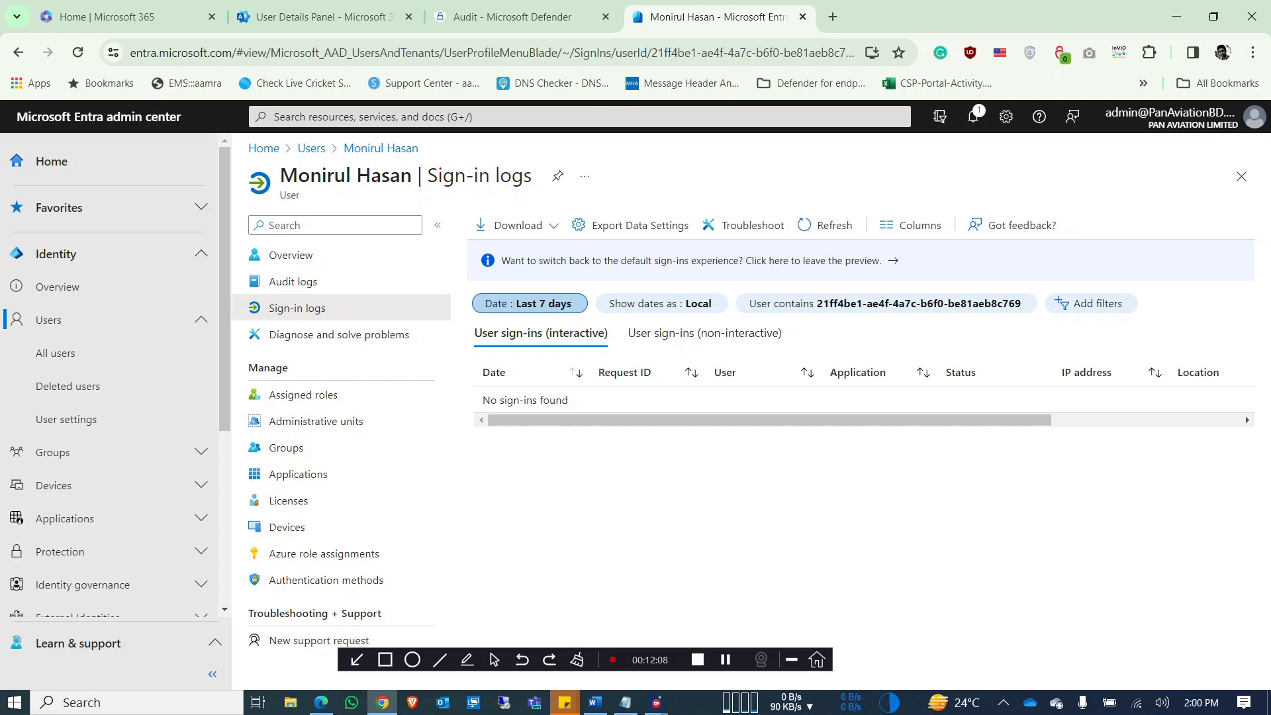
Step: Examine the applications, statuses, IP addresses and resources of the user's non-interactive sign-ins, and return to the interactive sign-ins
click(704, 333)
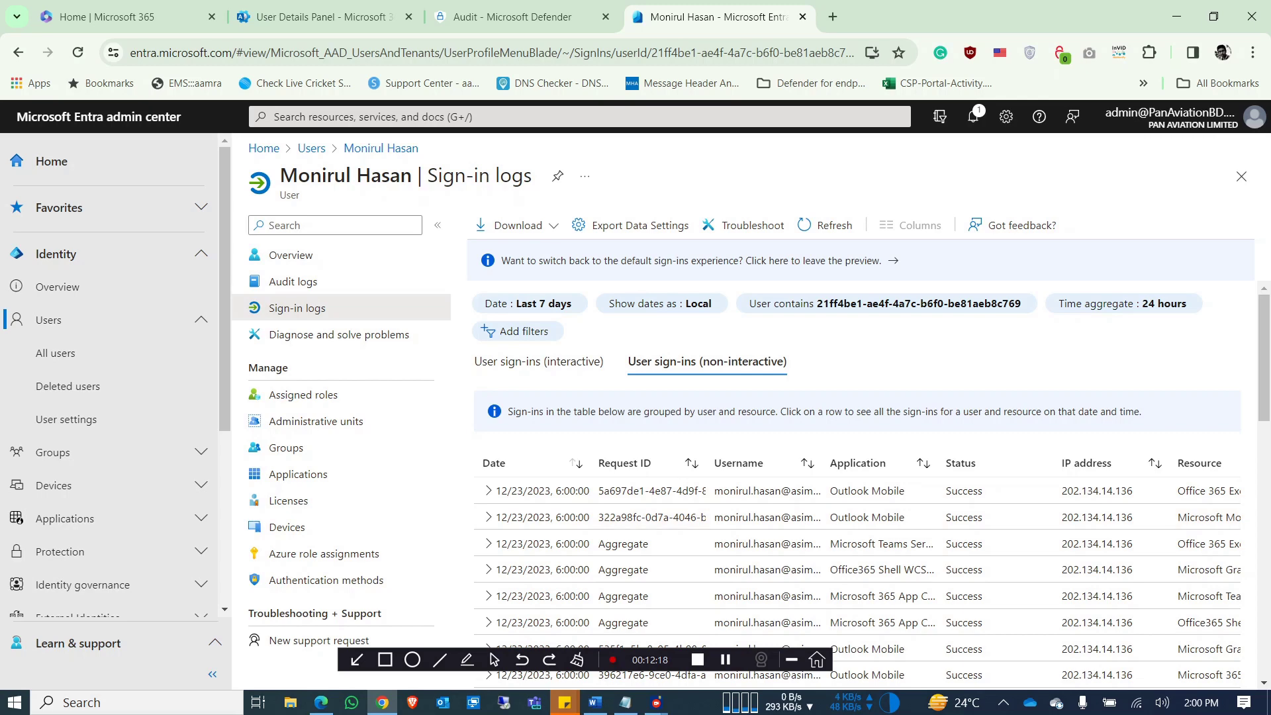
scroll(872, 486, down, 2)
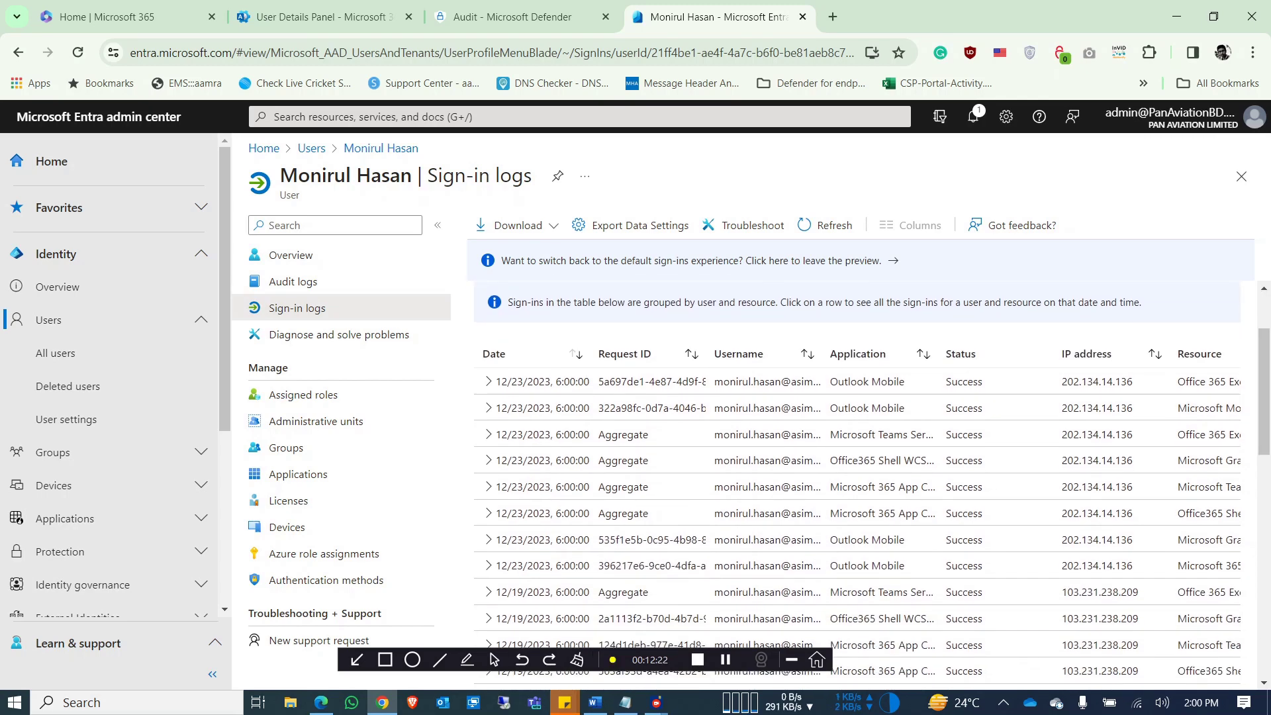
drag(650, 660, 307, 688)
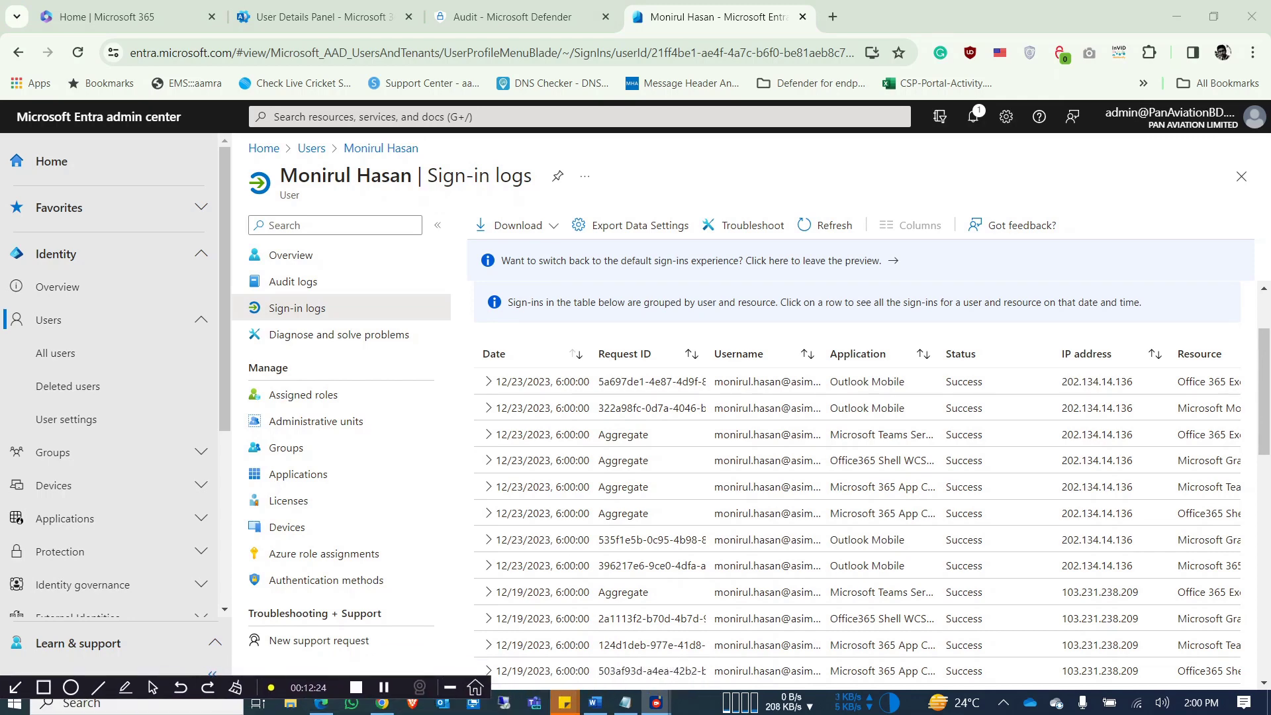
scroll(858, 477, down, 10)
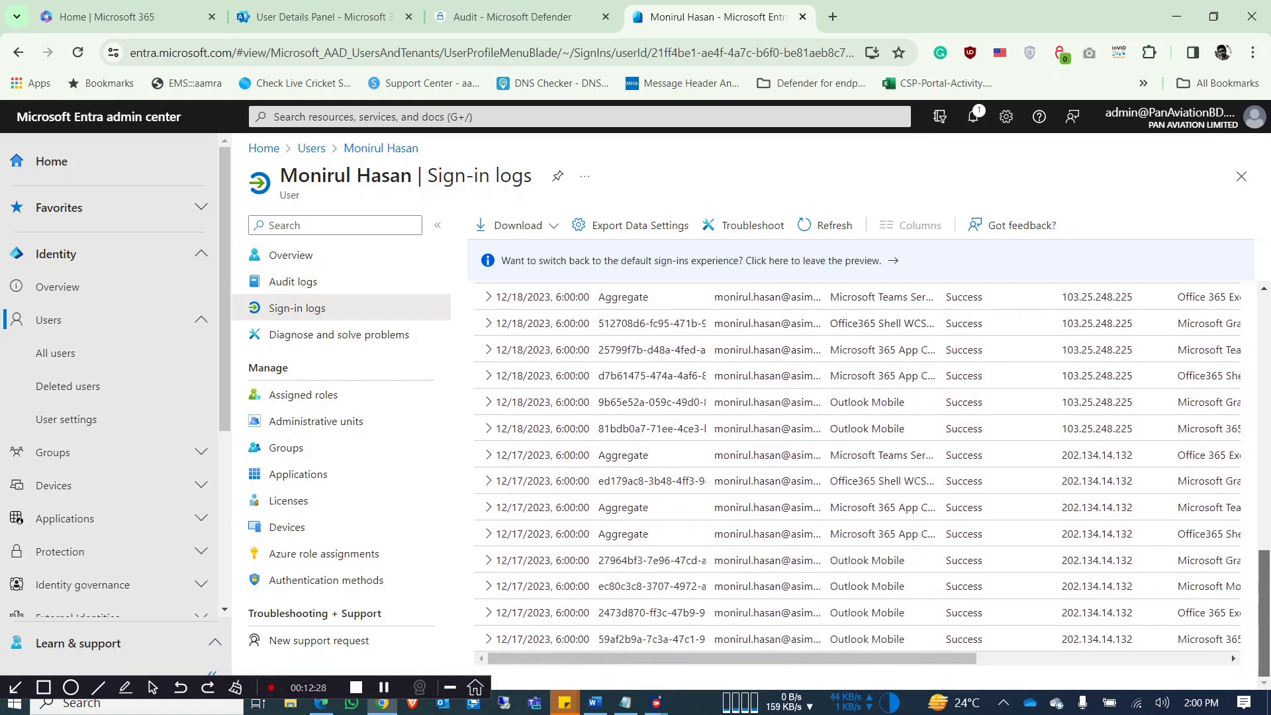
scroll(857, 476, right, 5)
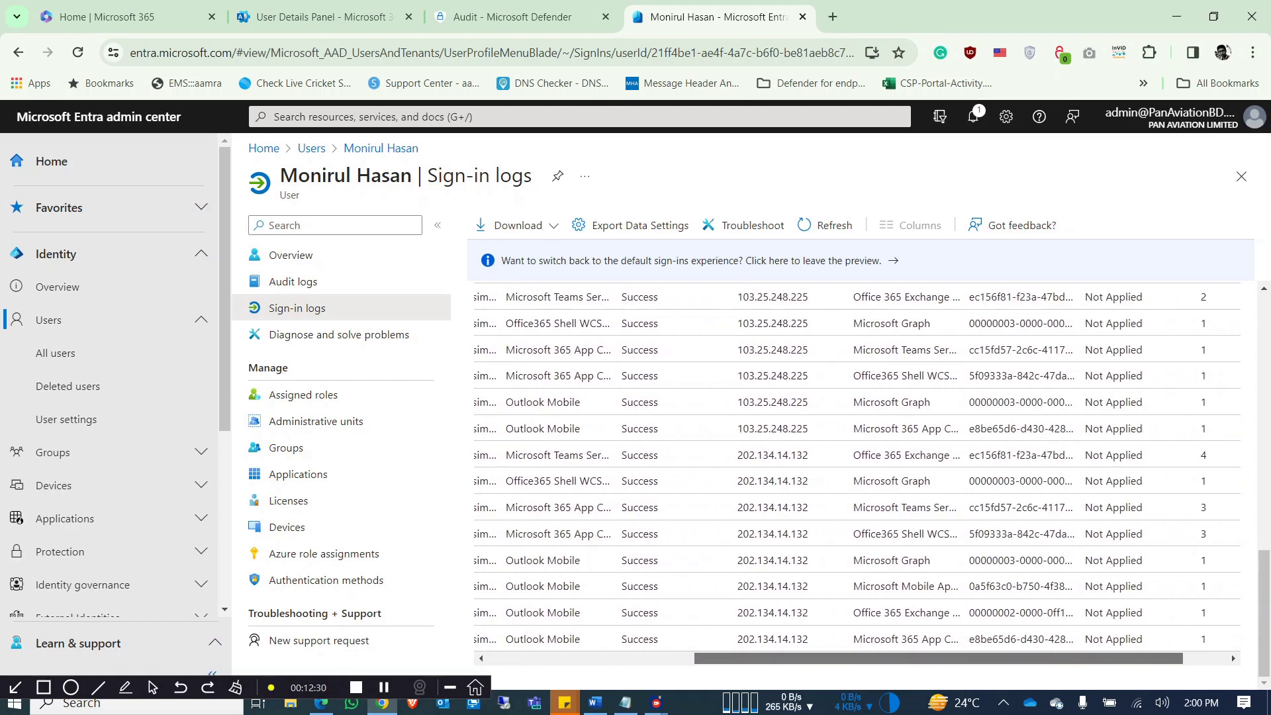
scroll(857, 477, right, 2)
scroll(858, 477, up, 10)
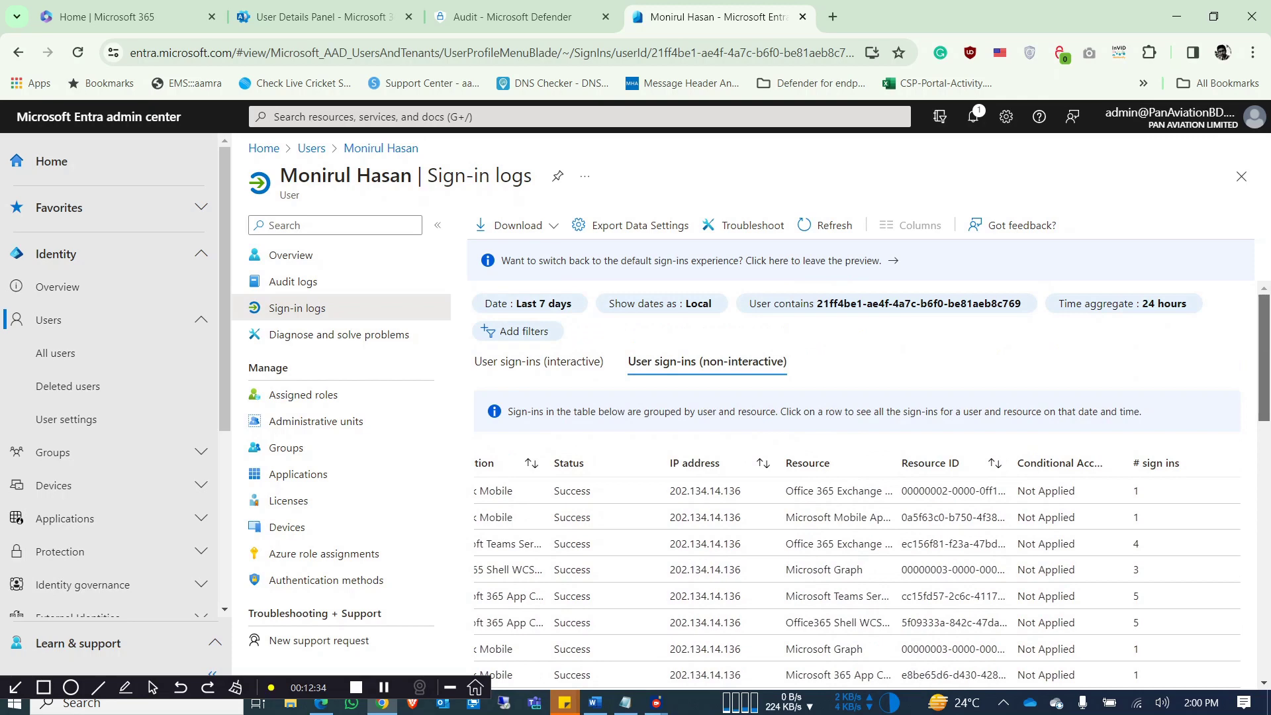
scroll(857, 477, down, 10)
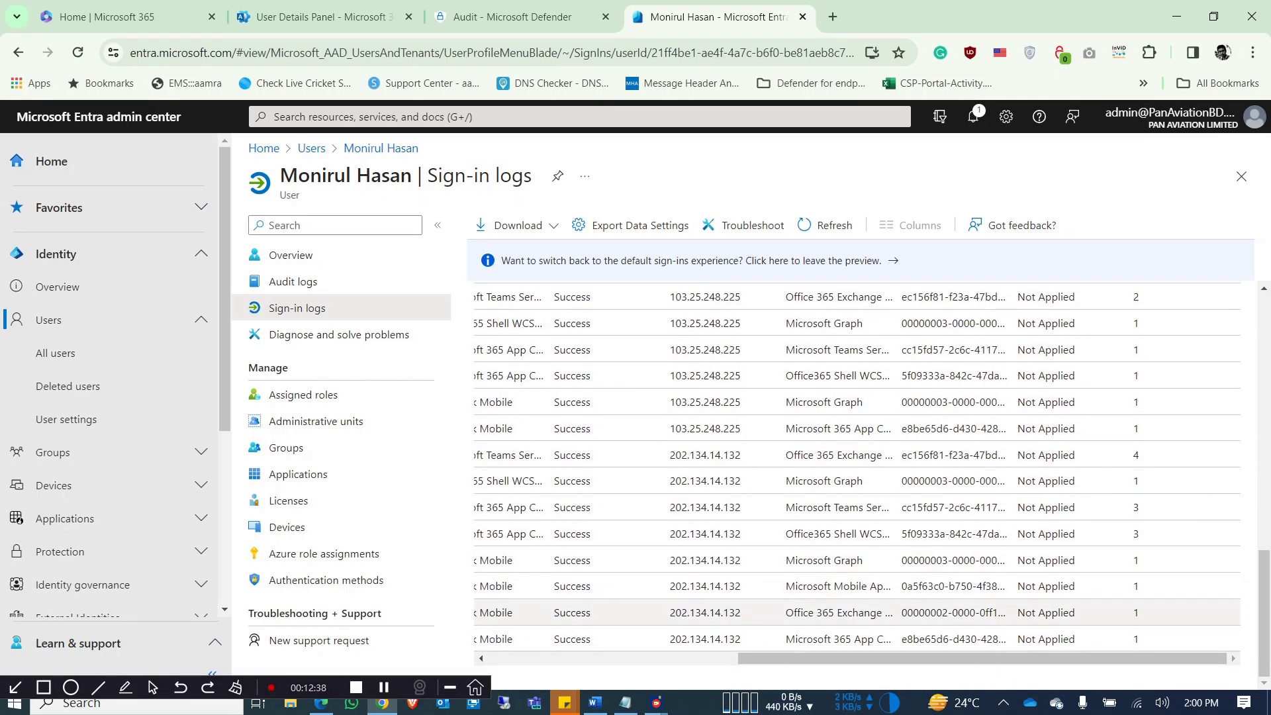
scroll(858, 477, left, 5)
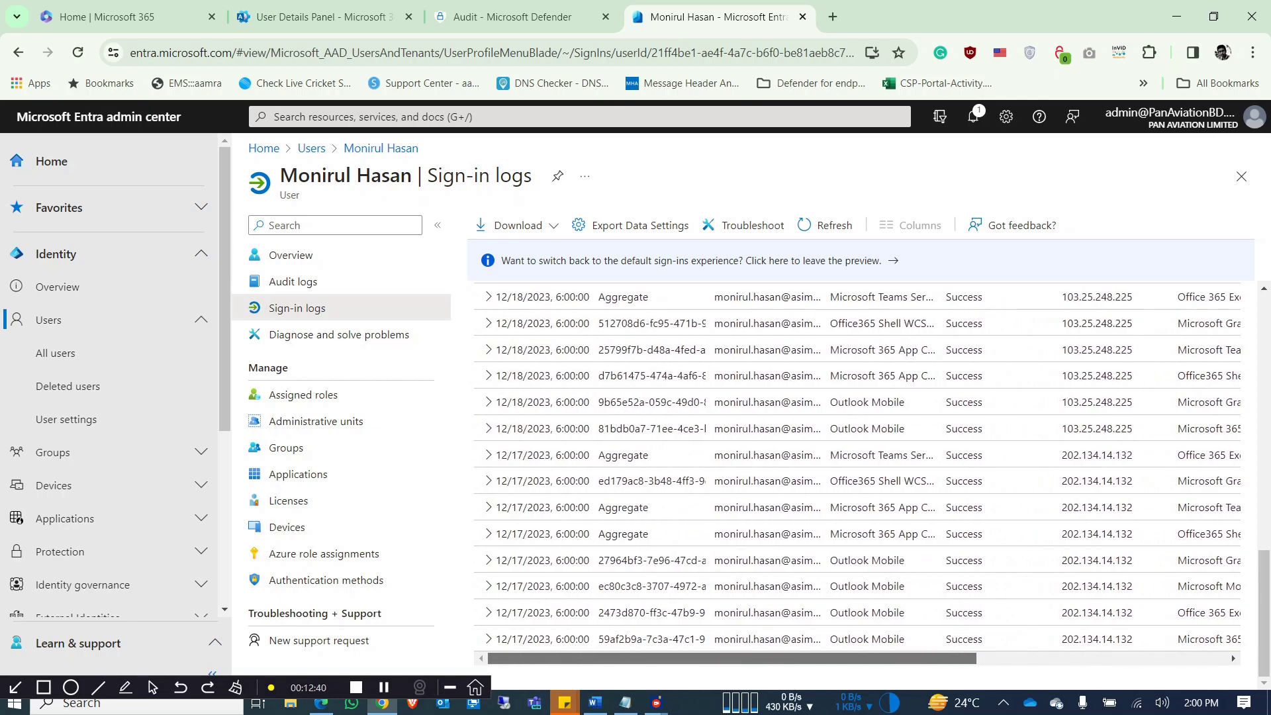
scroll(858, 477, up, 10)
click(538, 361)
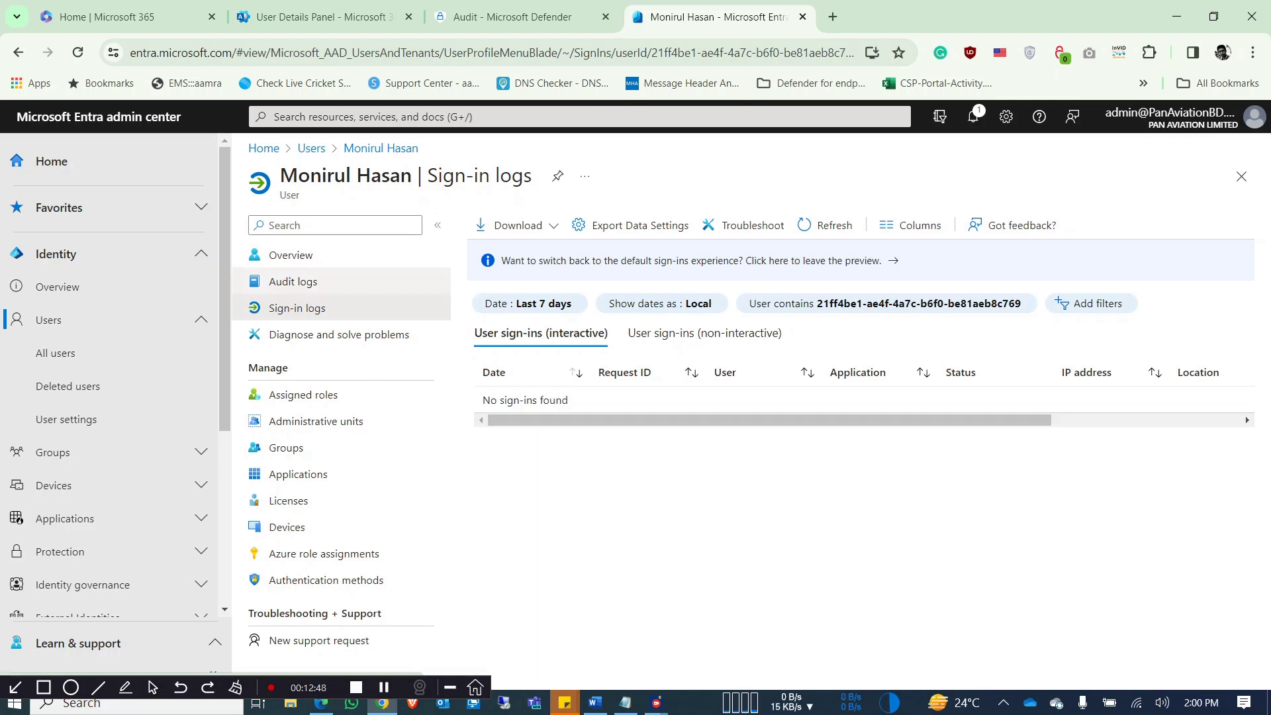
Step: Open the sign-in logs of the last user in the users list and filter them to the last 7 days
click(311, 148)
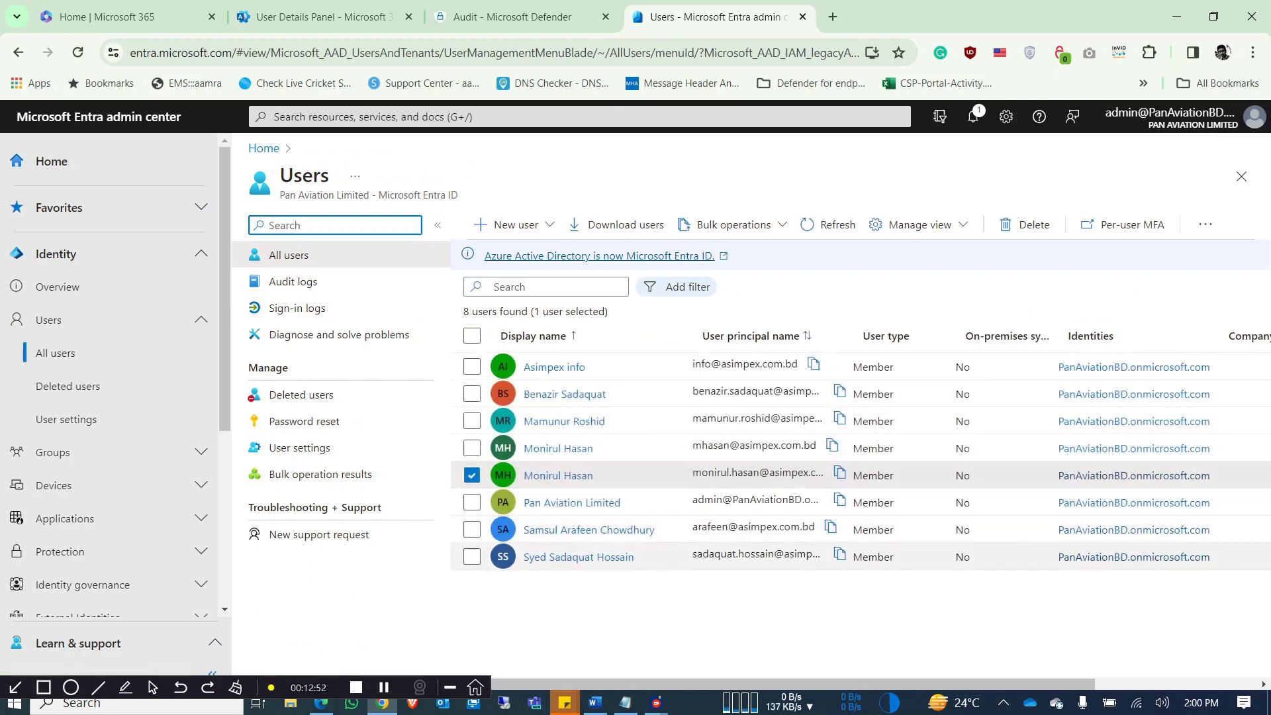
click(578, 557)
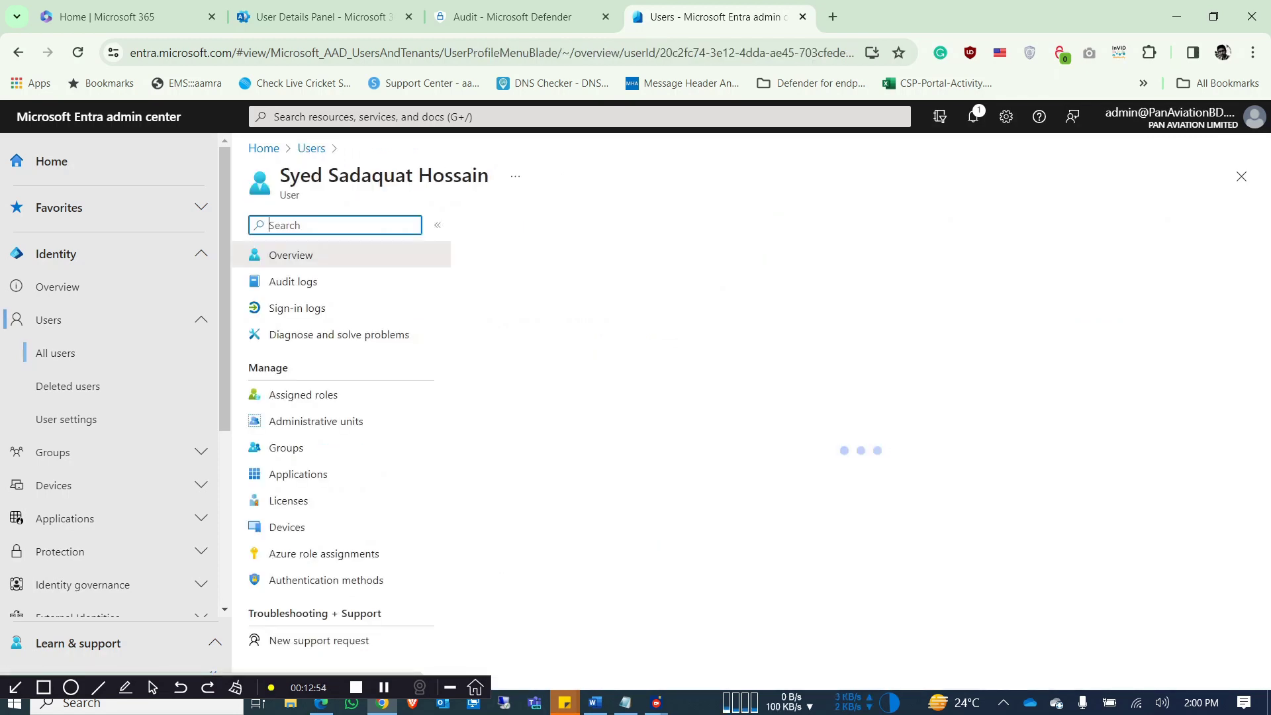
click(296, 308)
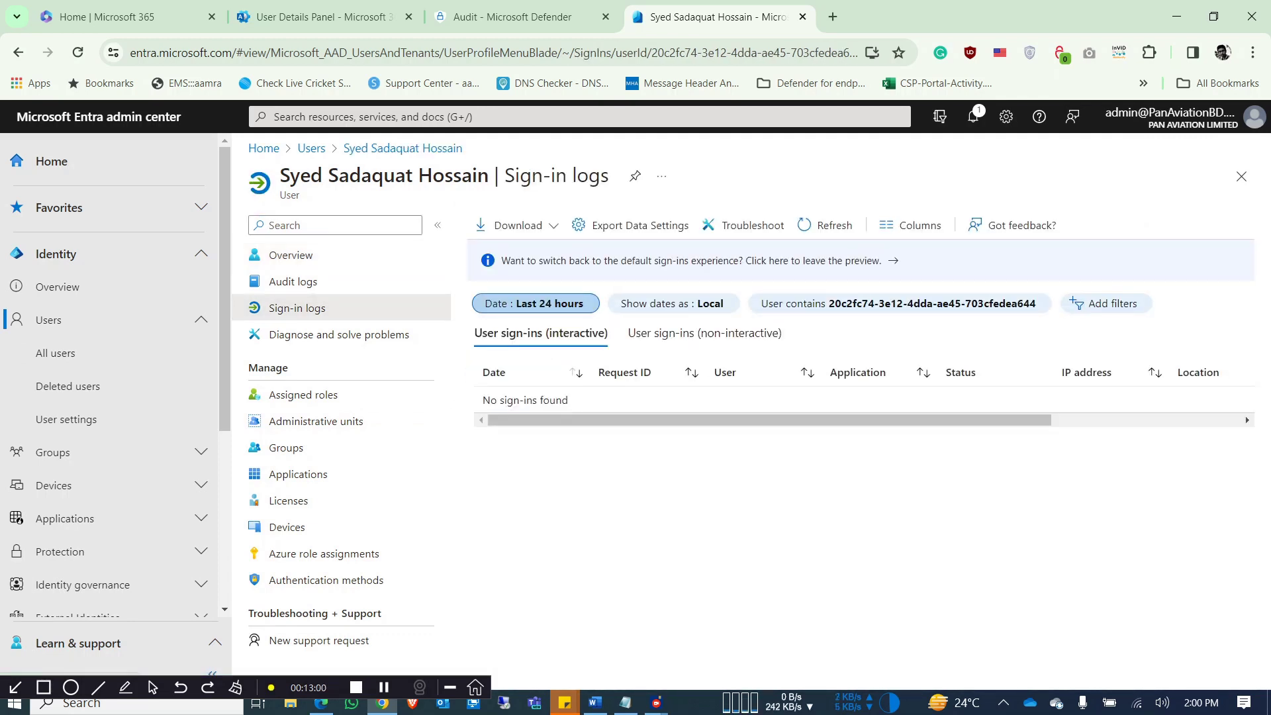
click(534, 304)
click(496, 365)
click(519, 444)
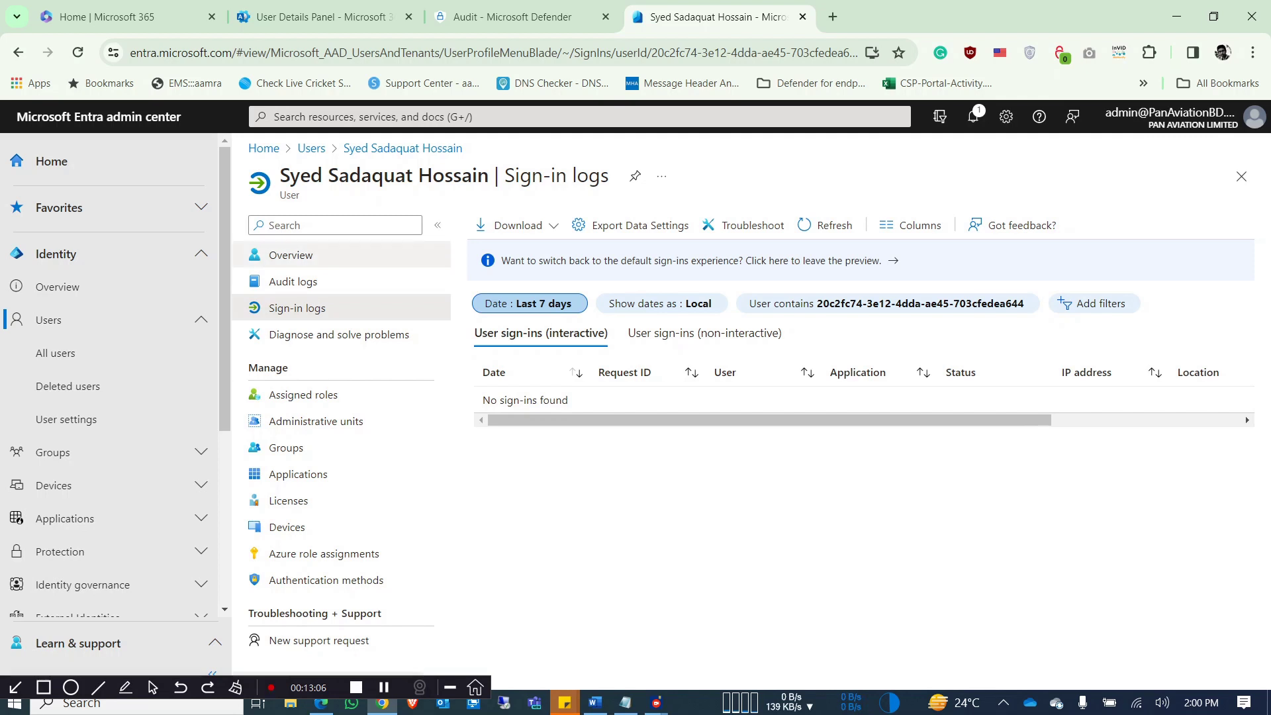
Step: Return to the users list and open the sign-in logs of the Pan Aviation Limited account
click(311, 147)
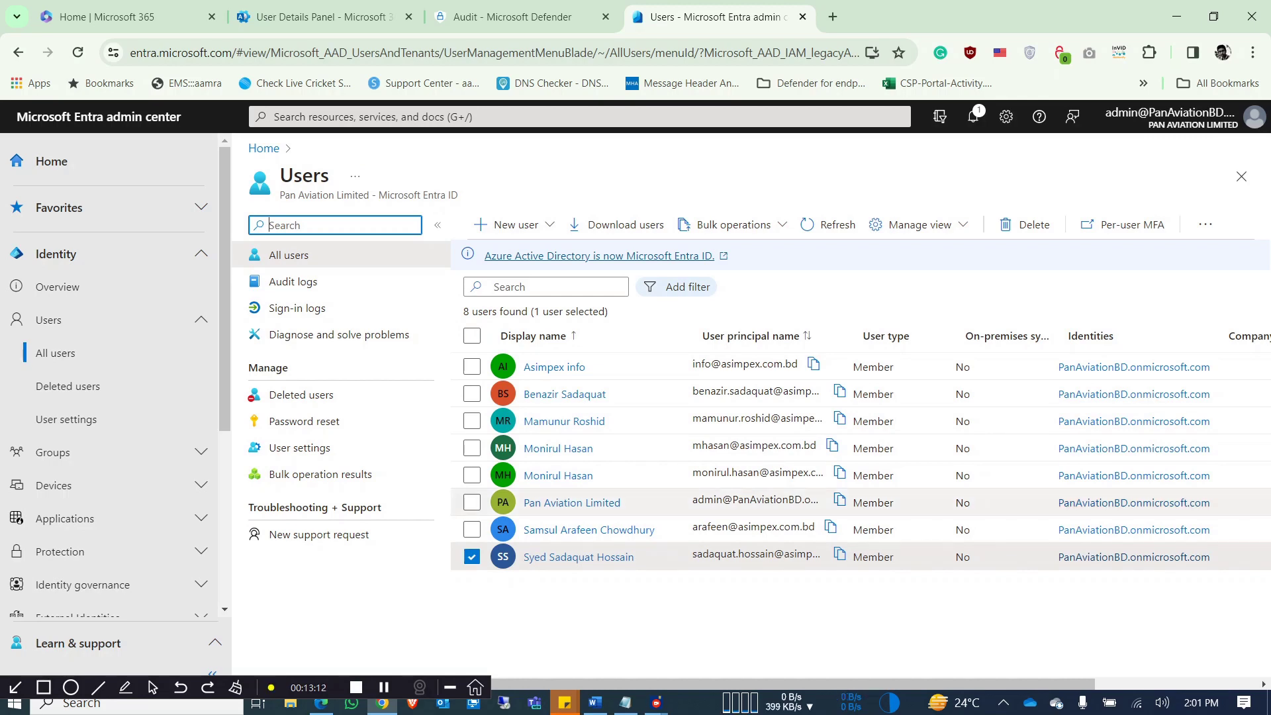
click(572, 503)
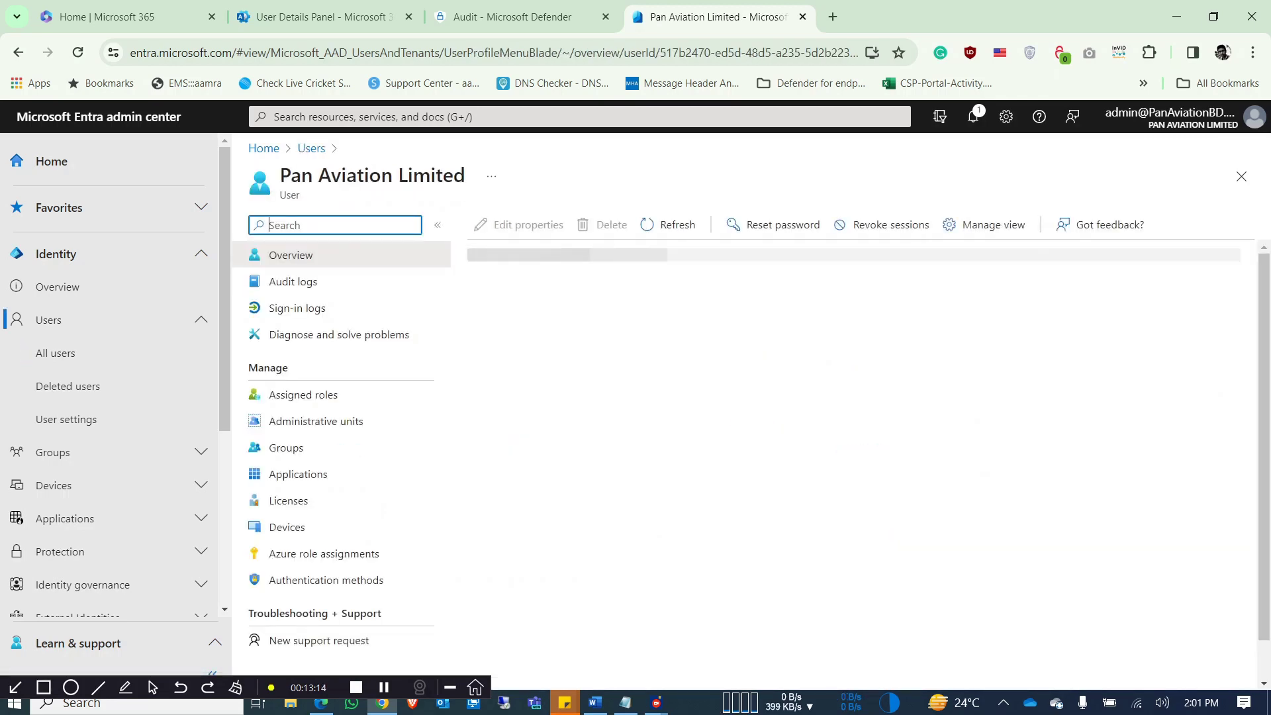
click(296, 308)
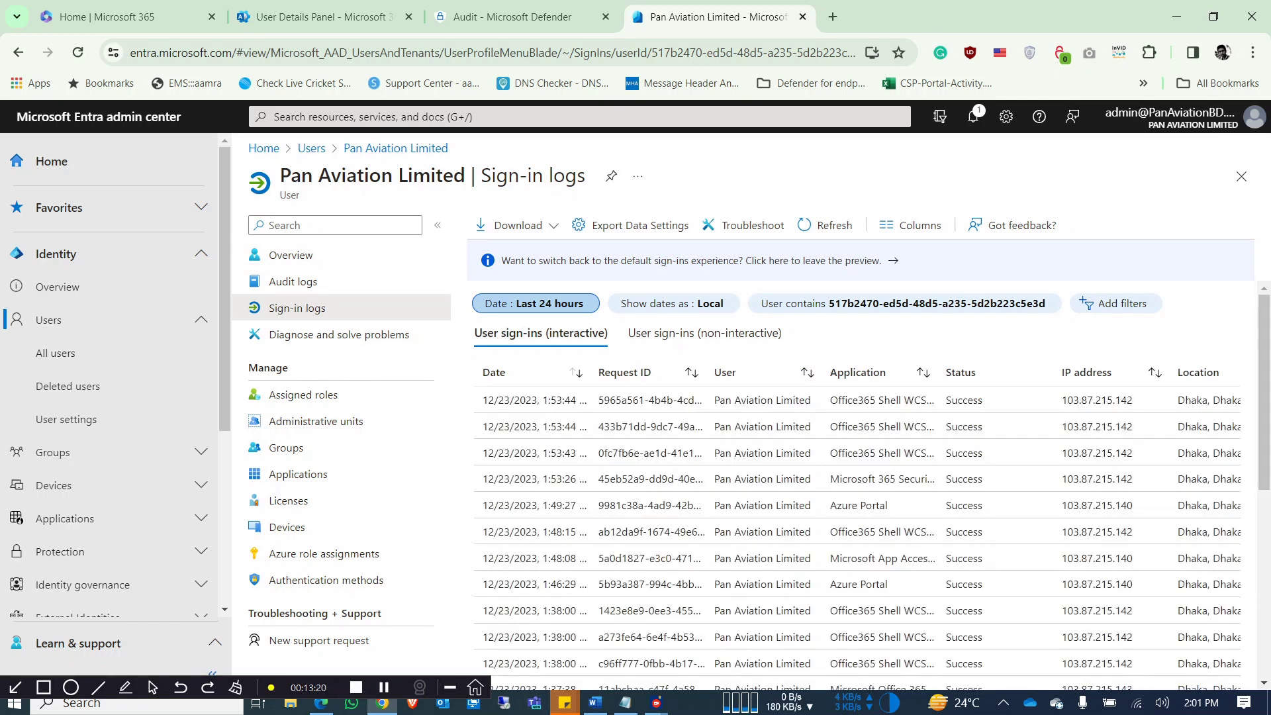
Step: Examine the status, IP address, location, Conditional Access and authentication requirement of the account's interactive sign-ins from the last 24 hours
scroll(860, 490, down, 2)
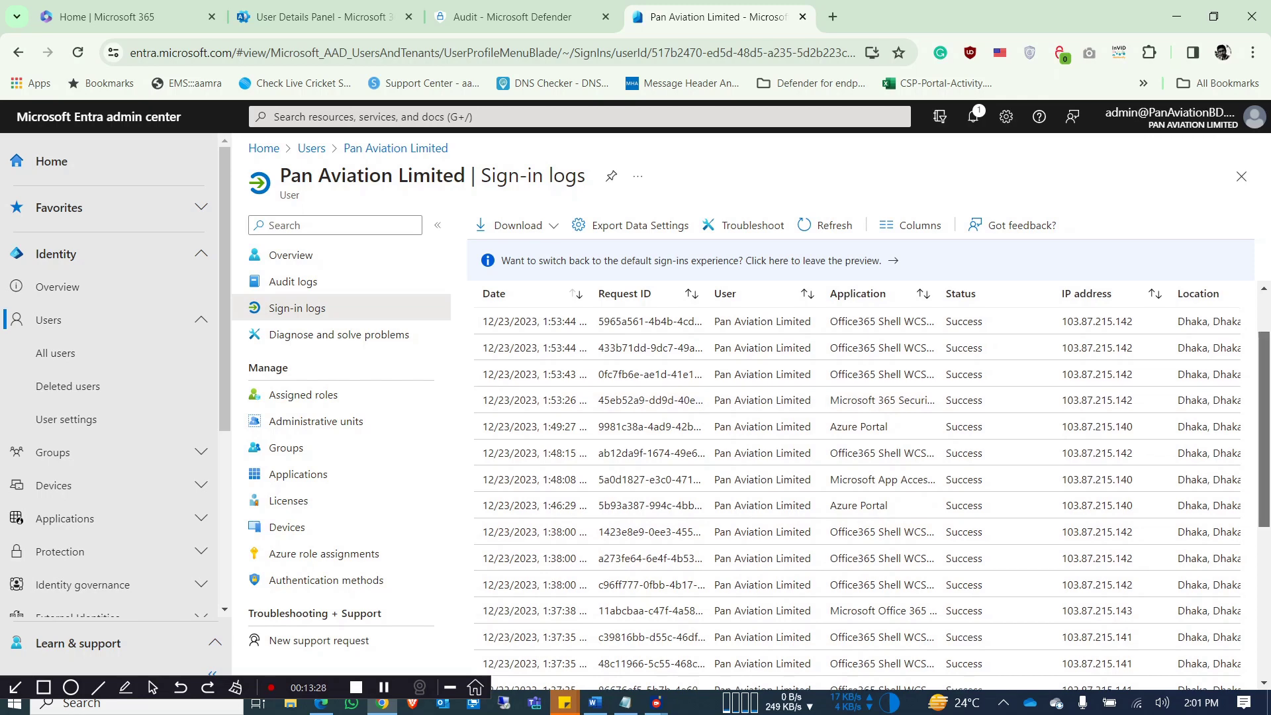
scroll(857, 483, down, 5)
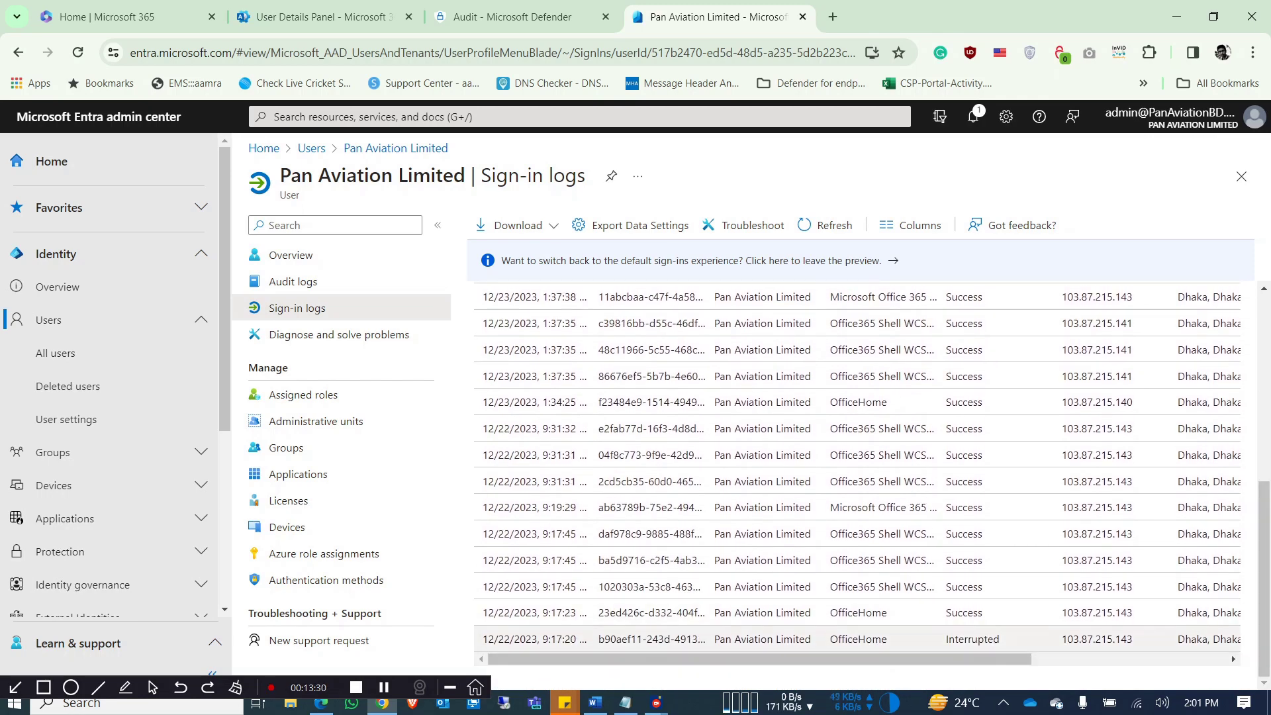
scroll(858, 477, right, 3)
scroll(857, 476, right, 2)
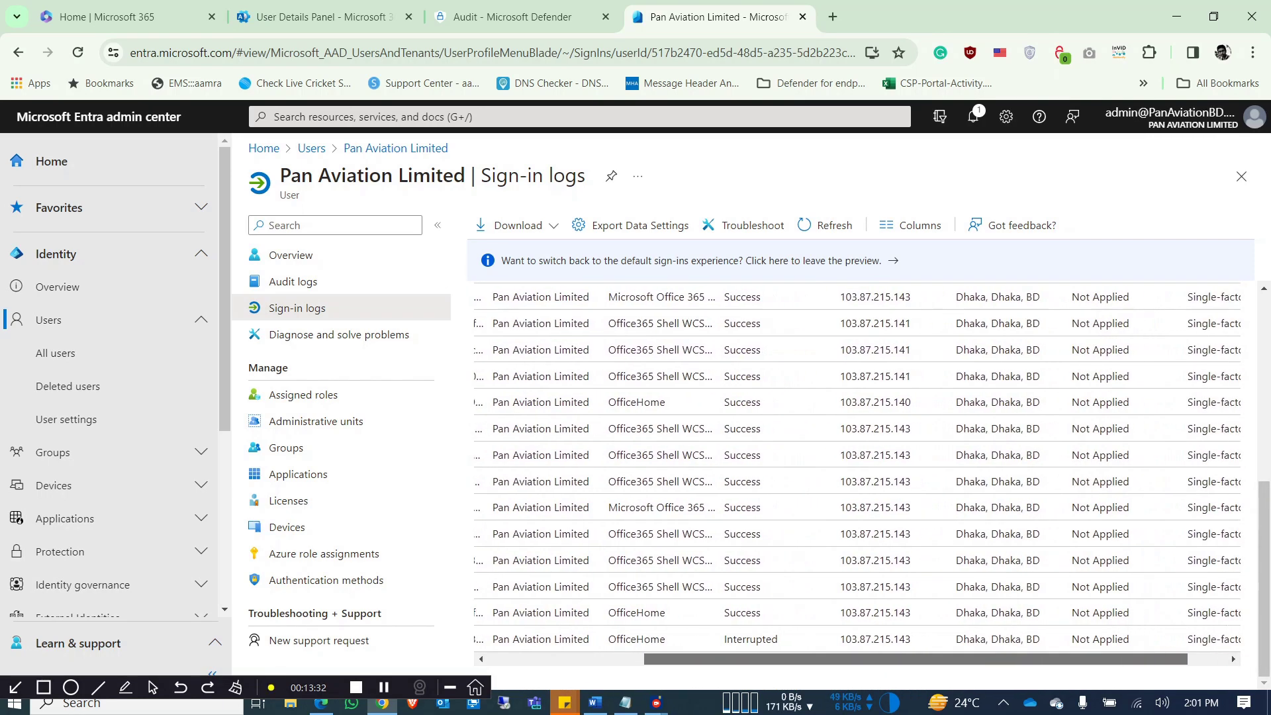
scroll(858, 477, left, 3)
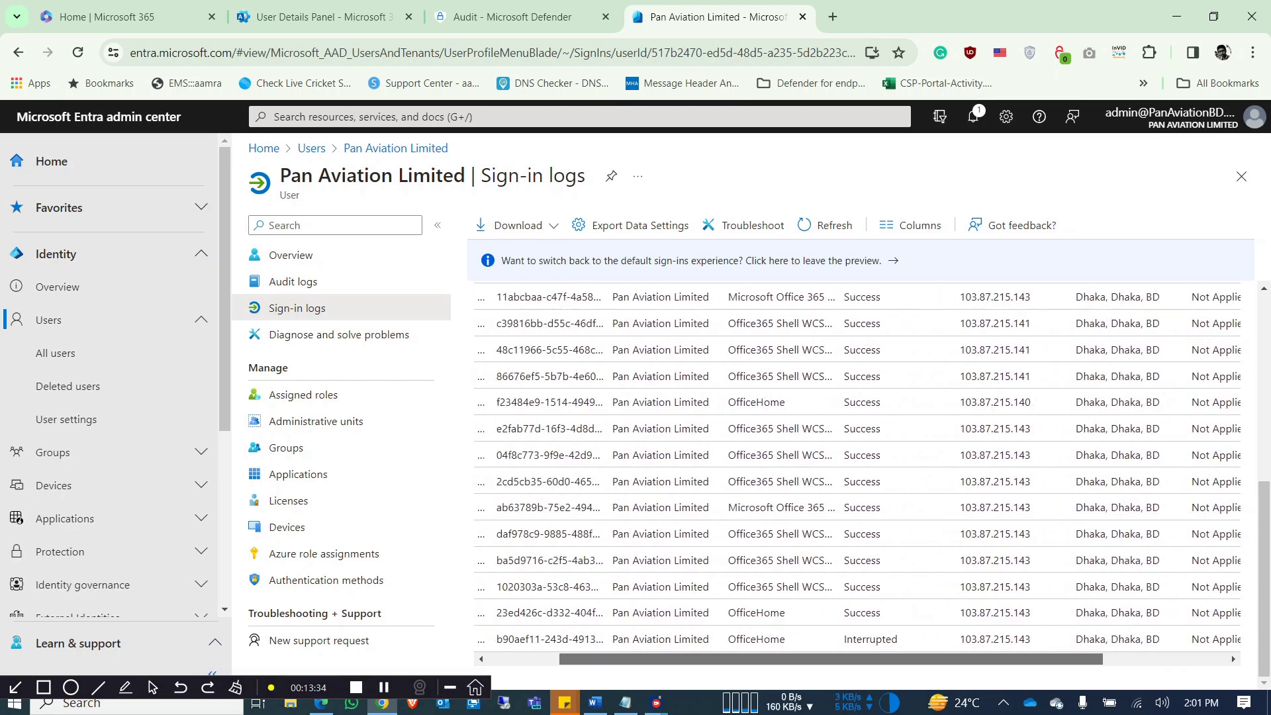
scroll(857, 477, right, 3)
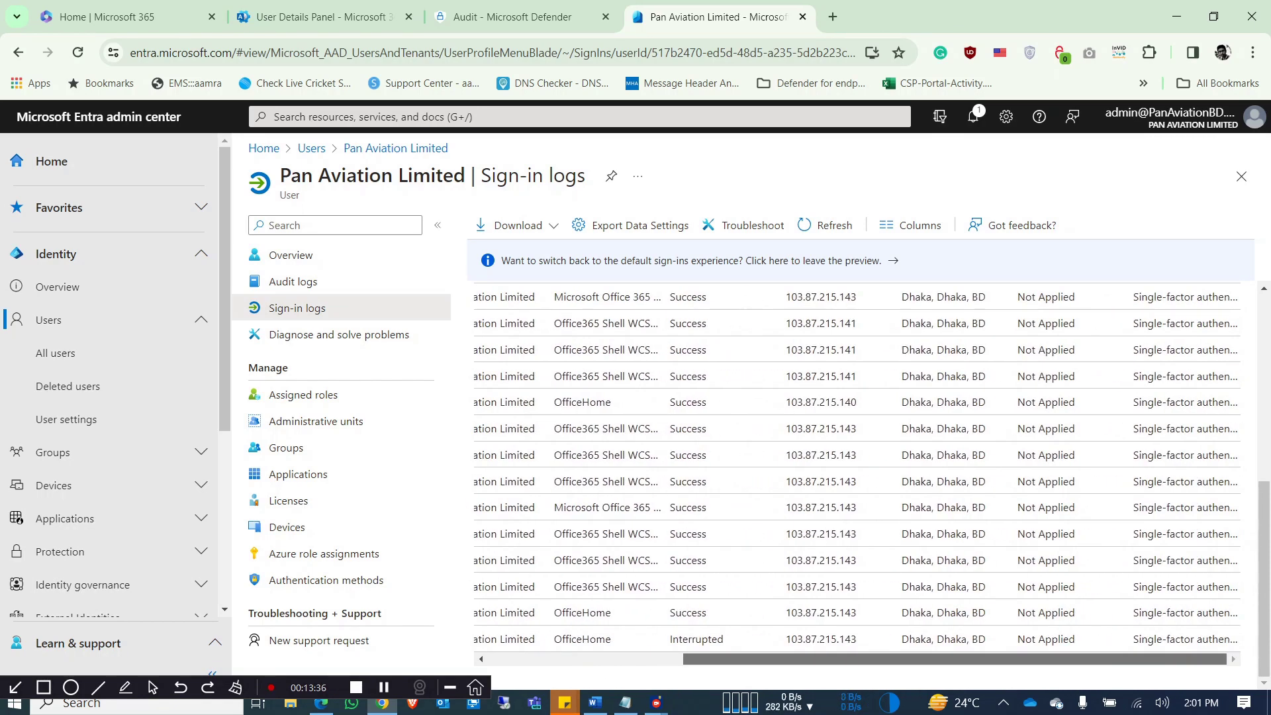
scroll(858, 476, up, 1)
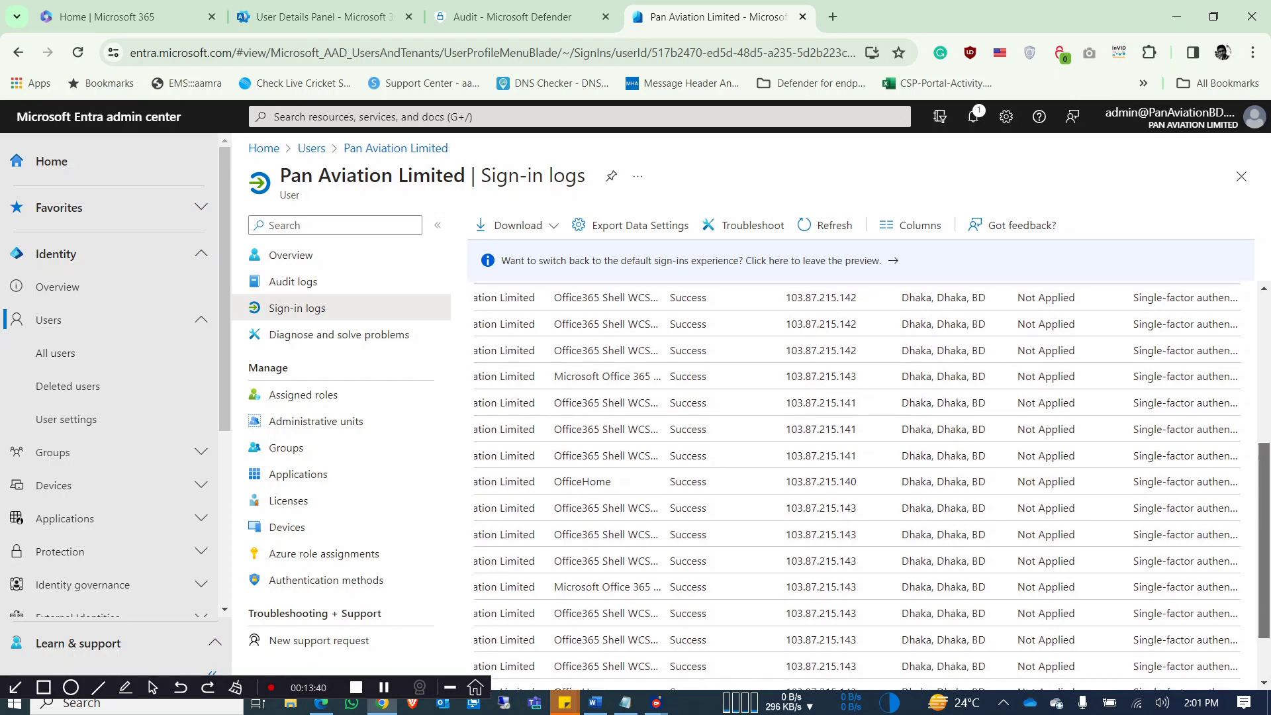
scroll(861, 505, up, 10)
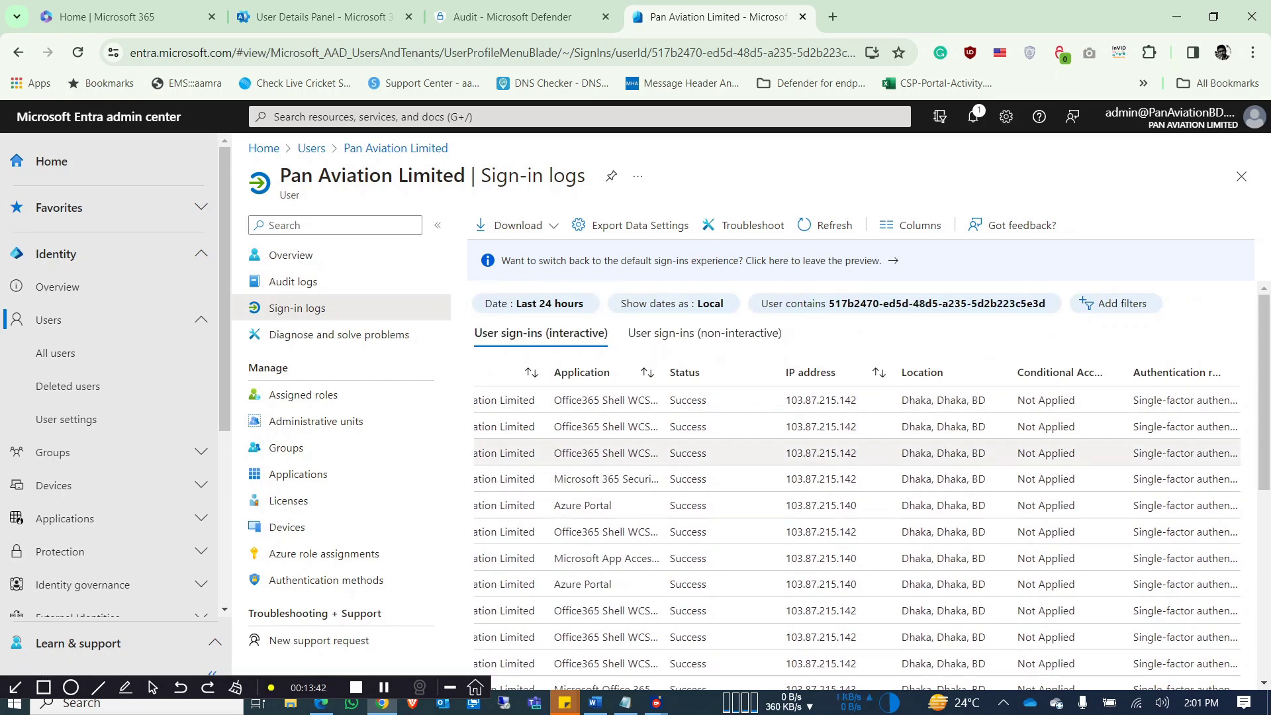
scroll(861, 506, down, 1)
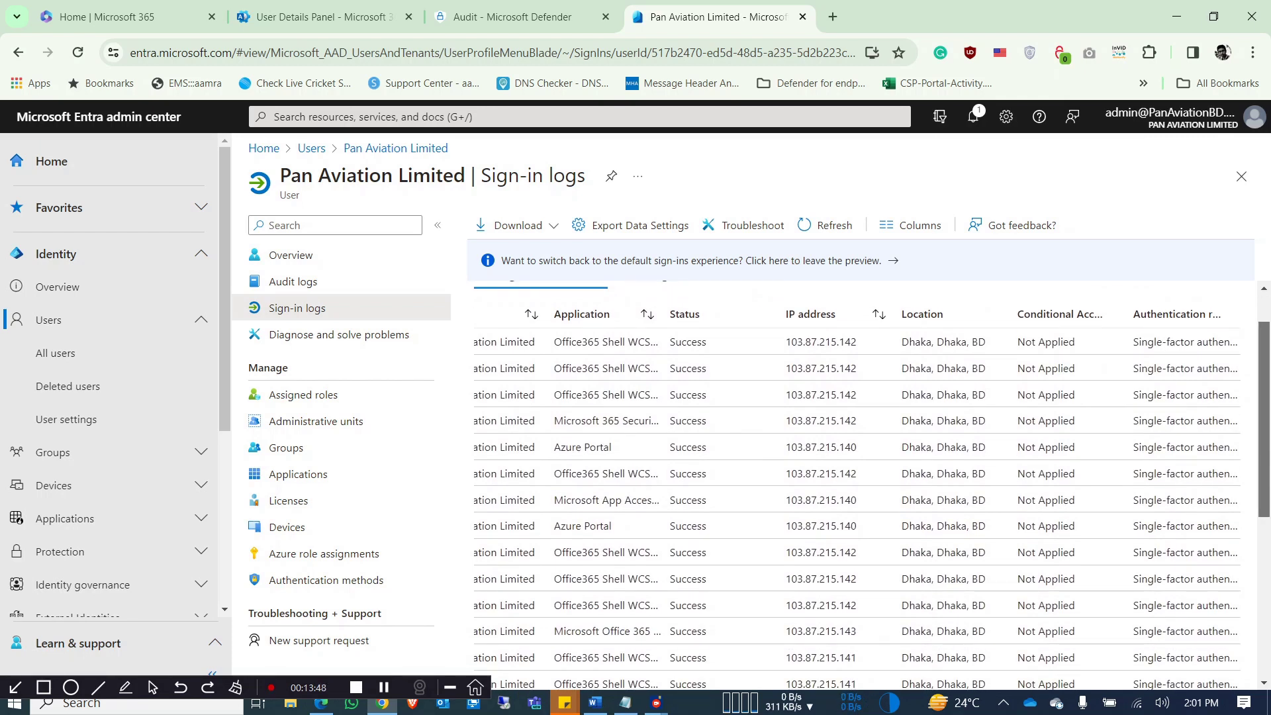
scroll(861, 487, down, 5)
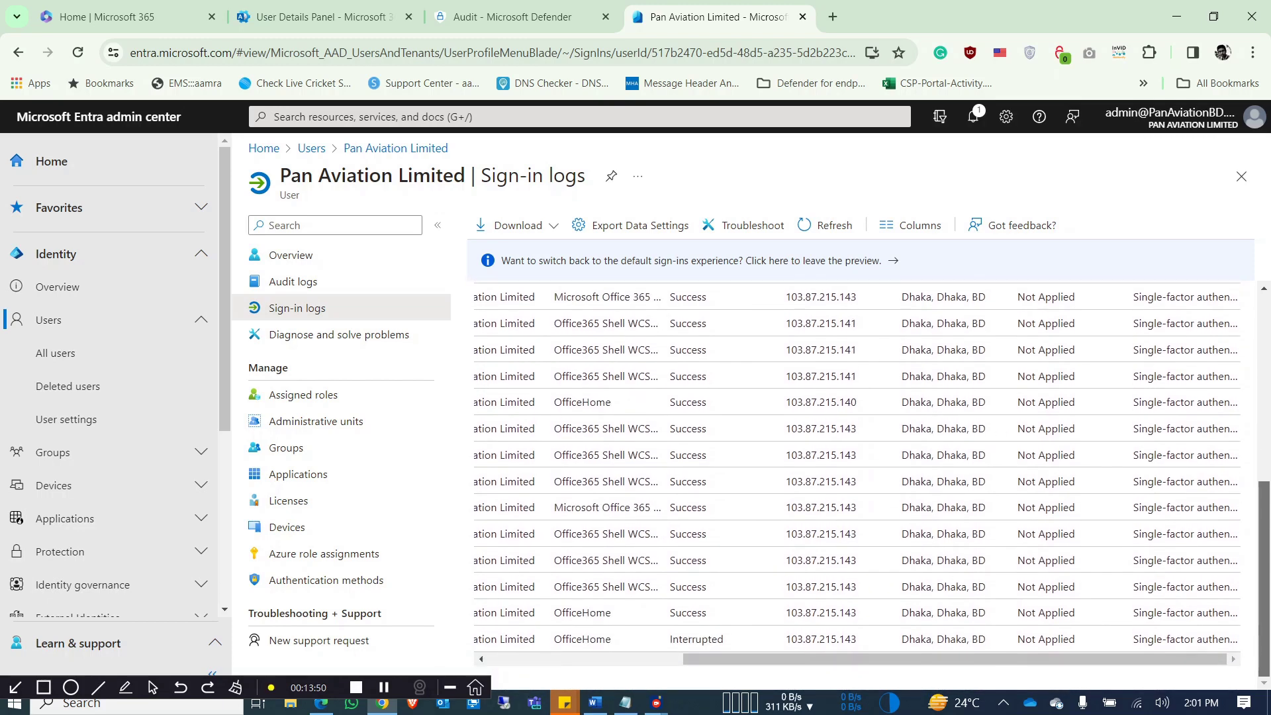
scroll(858, 467, left, 4)
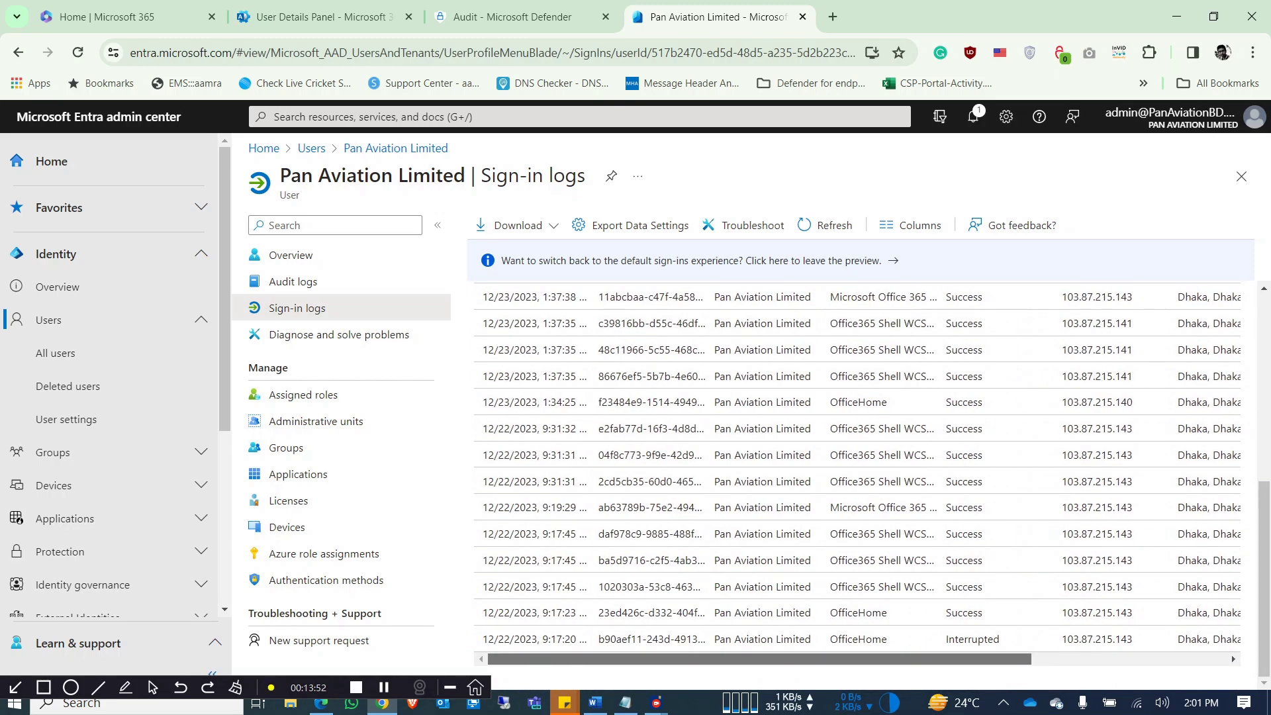
Step: Switch to the Word checklist and highlight item 10, "REVIEW SIGN-IN LOGS AND CHECK FOR ADDITIONAL SECURITY MEASURES YOU CAN TAKE", in bright green
key(alt+Tab)
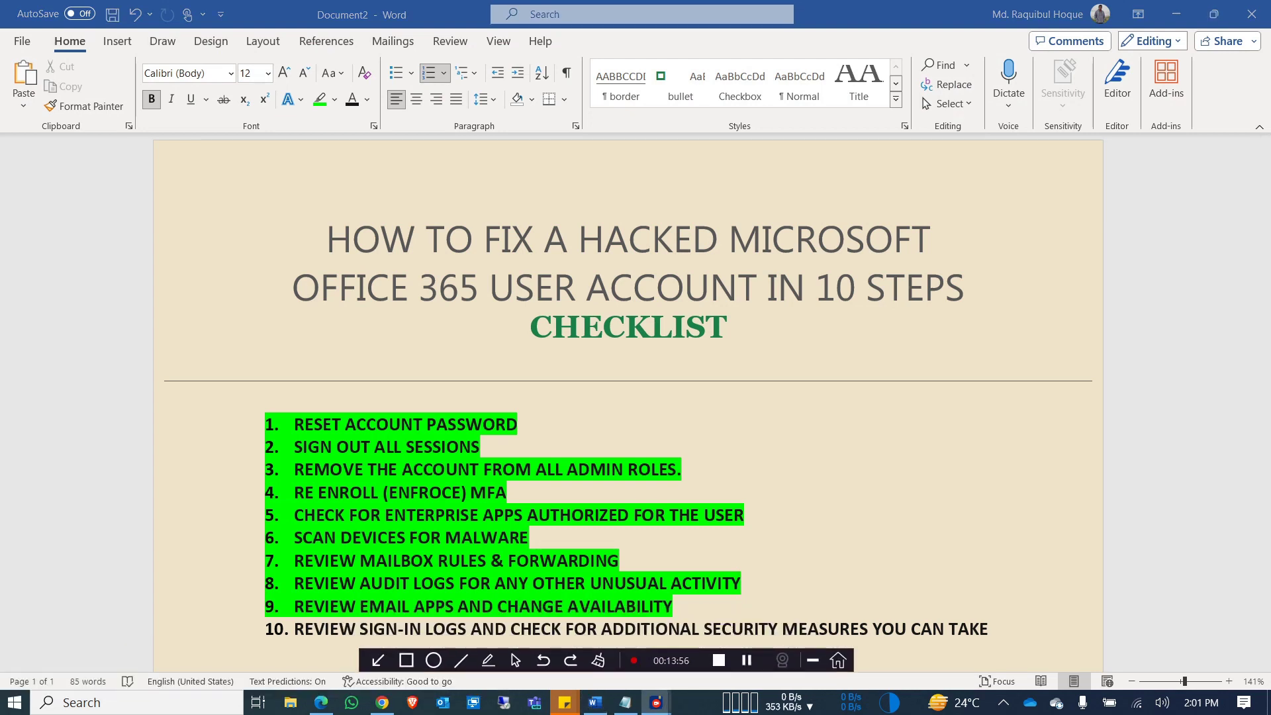
key(shift+End)
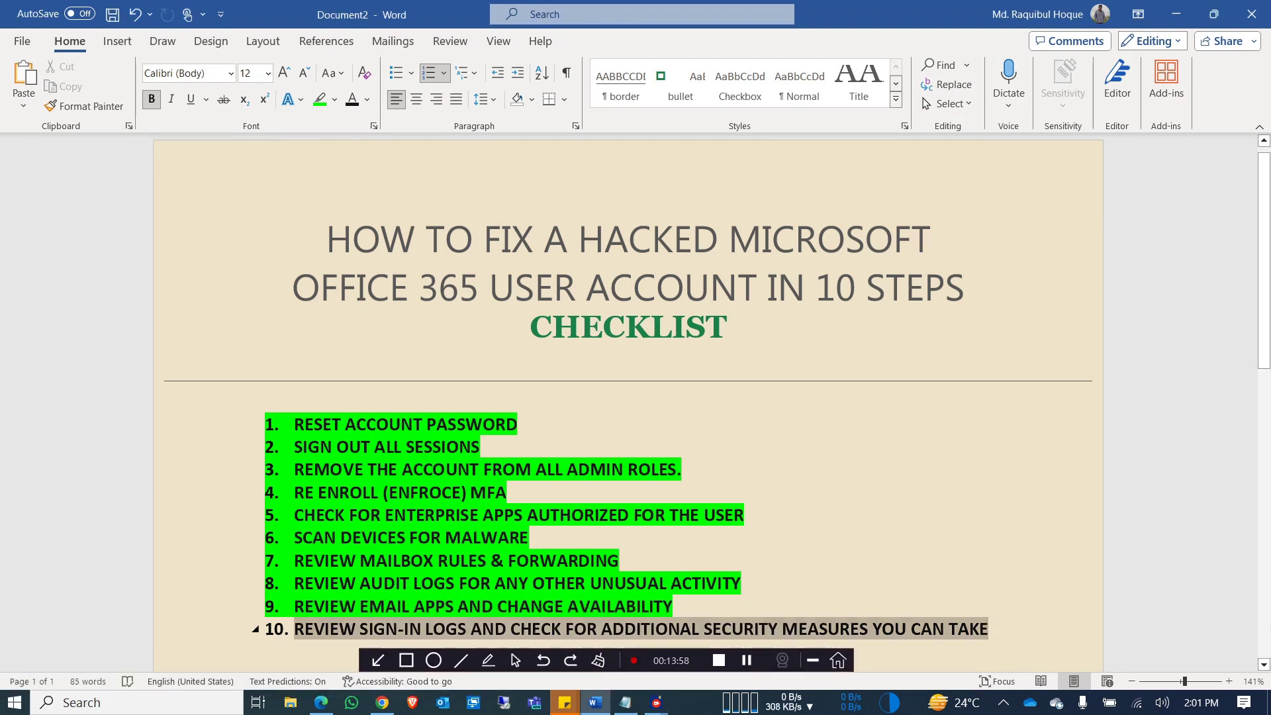
click(320, 98)
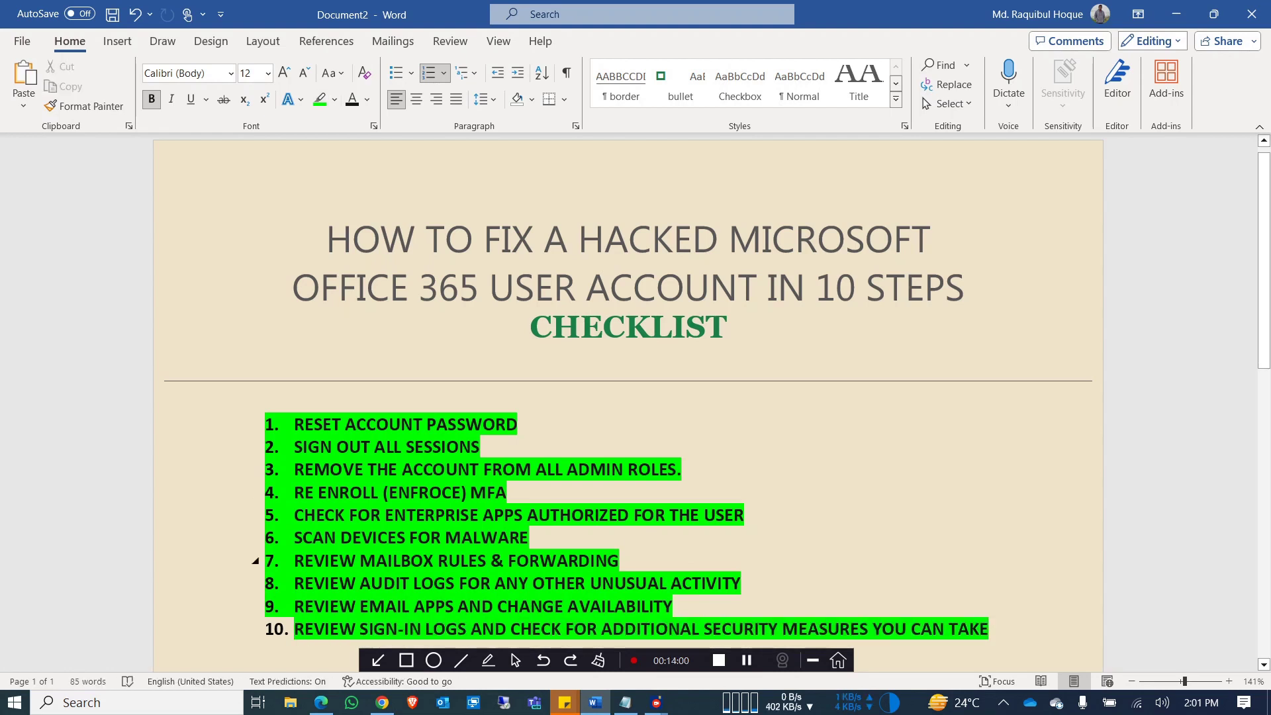